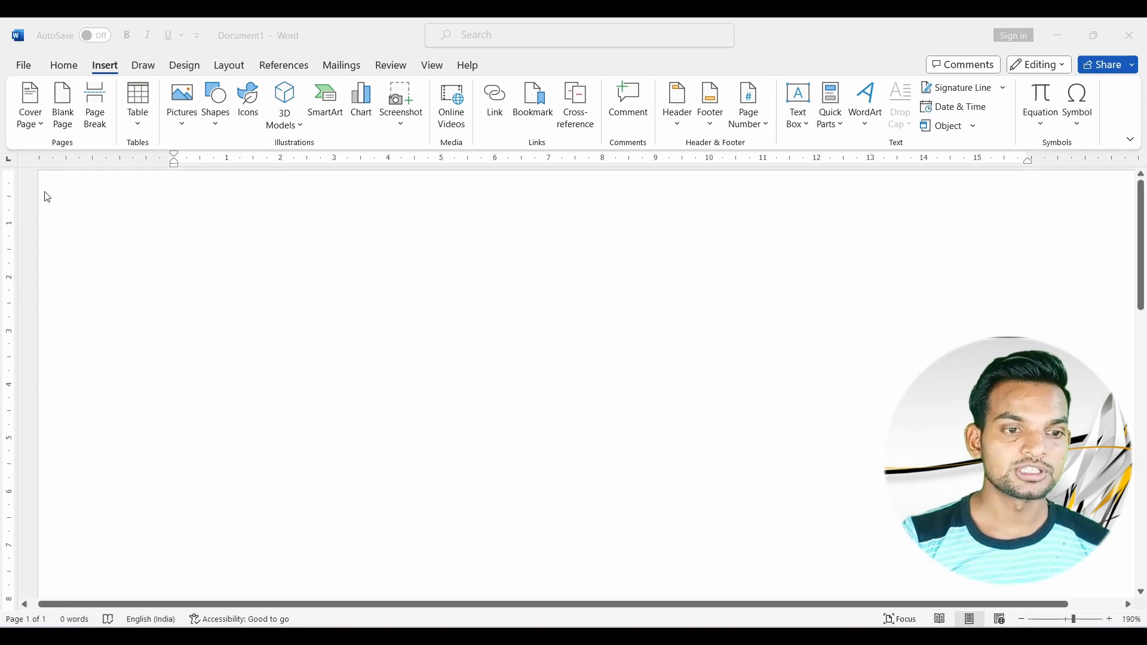
Step: Fill the blank document with sample paragraphs using =rand()
click(77, 213)
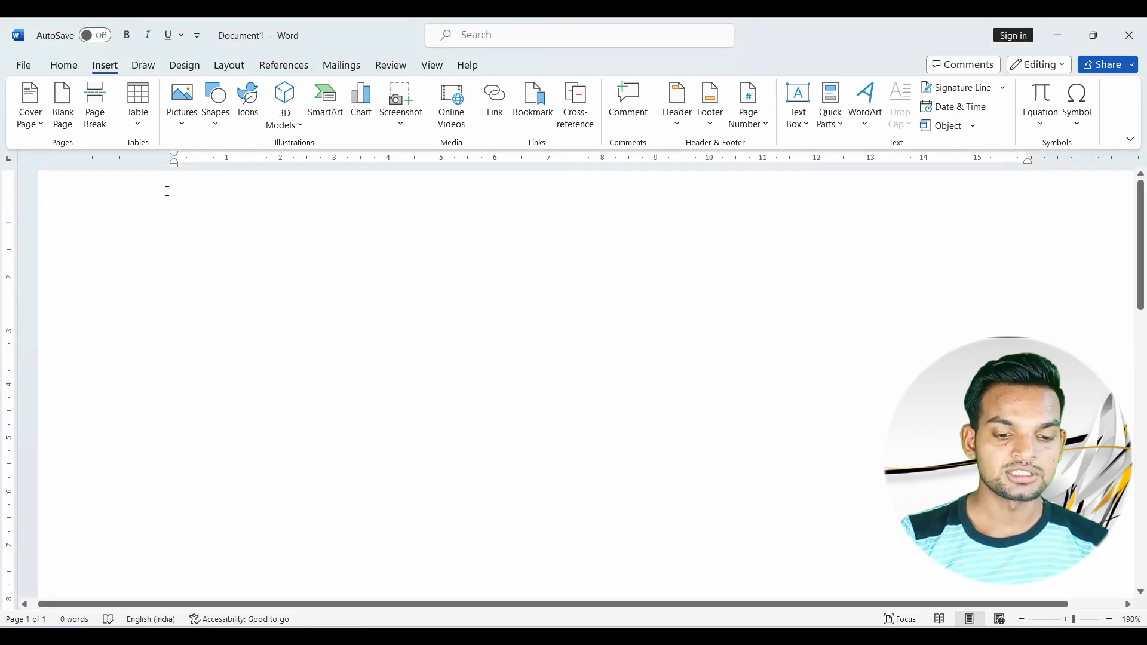
text(=rand)
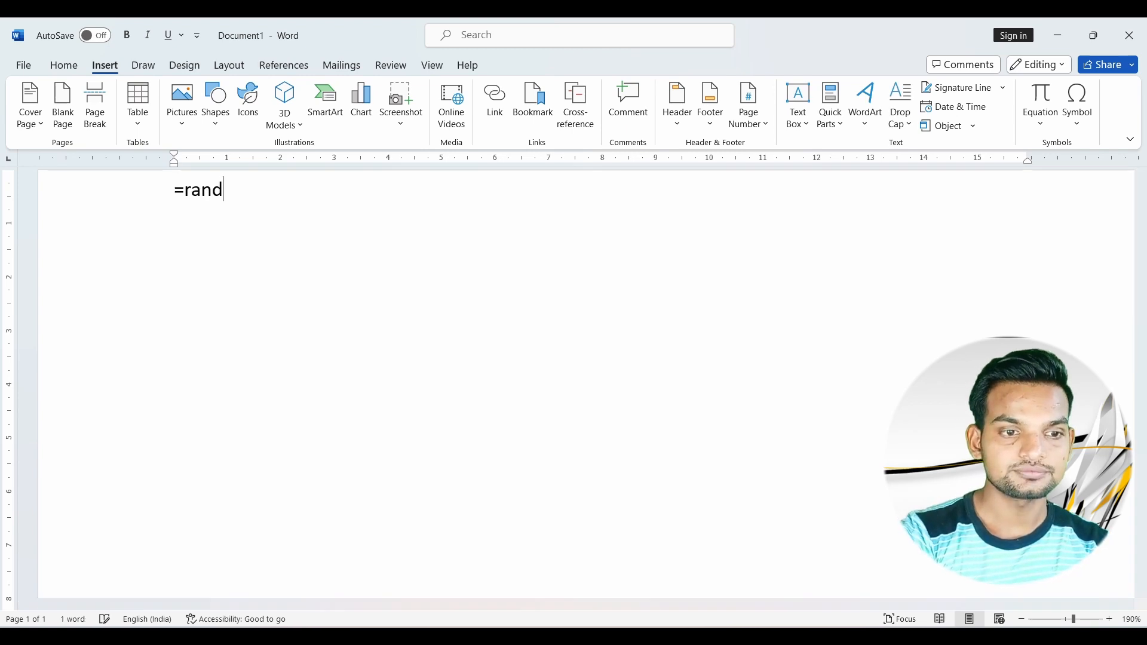
text(())
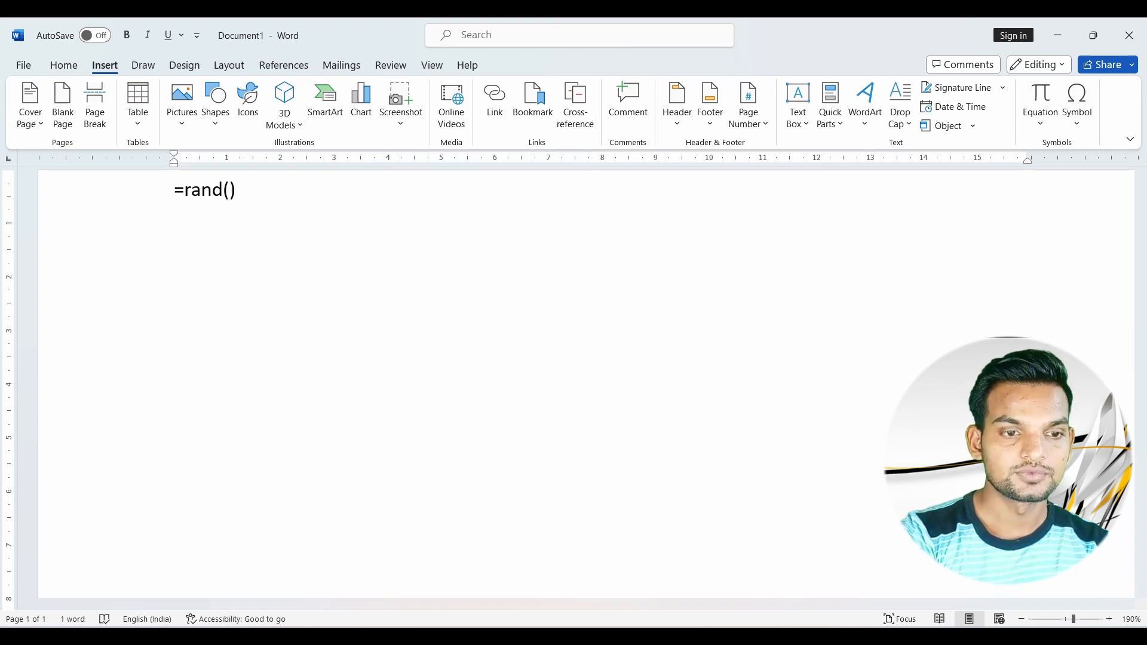
key(Return)
scroll(269, 203, up, 3)
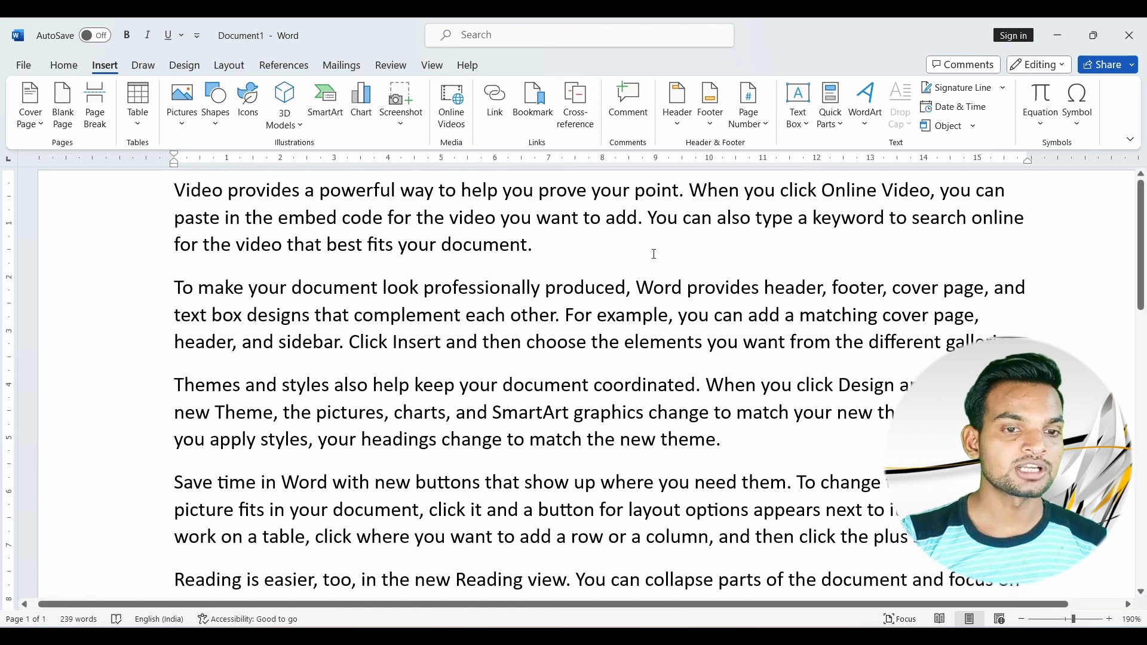
Step: Add the line "Present Indefinite Tense" as its own paragraph after the second paragraph
drag(174, 191, 807, 378)
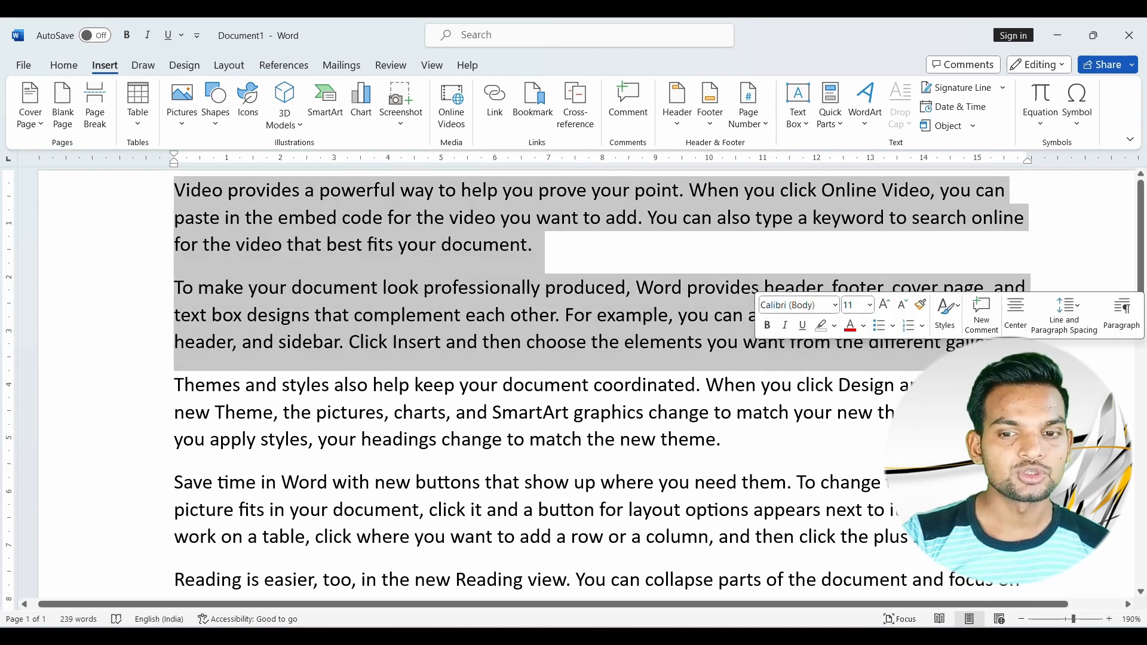
click(666, 358)
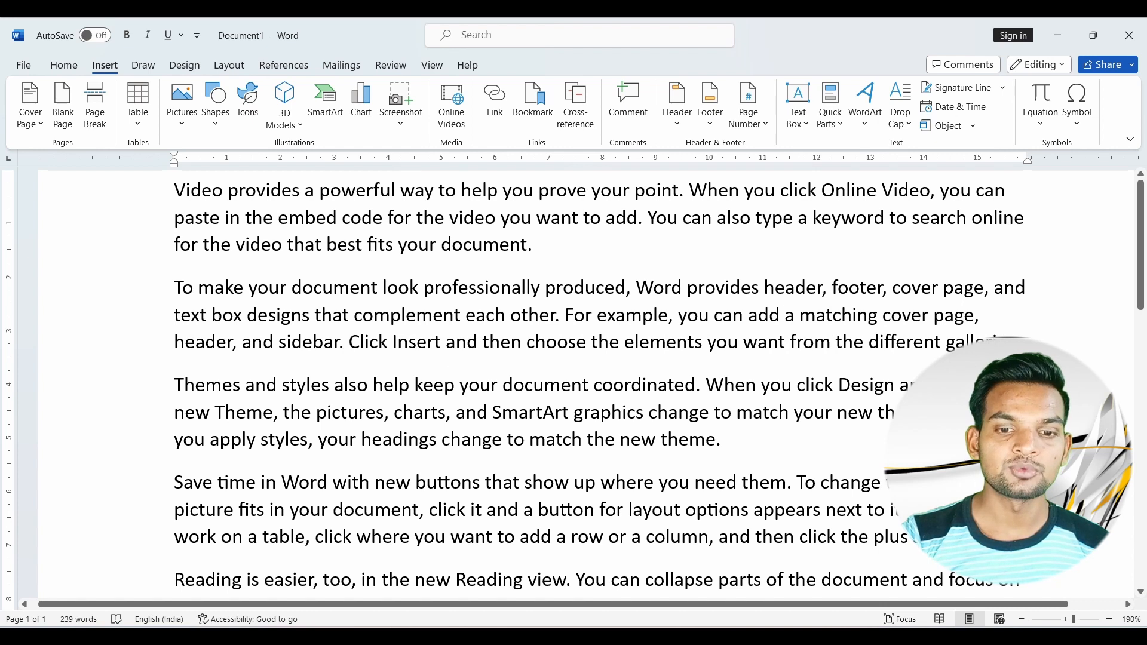
key(Return)
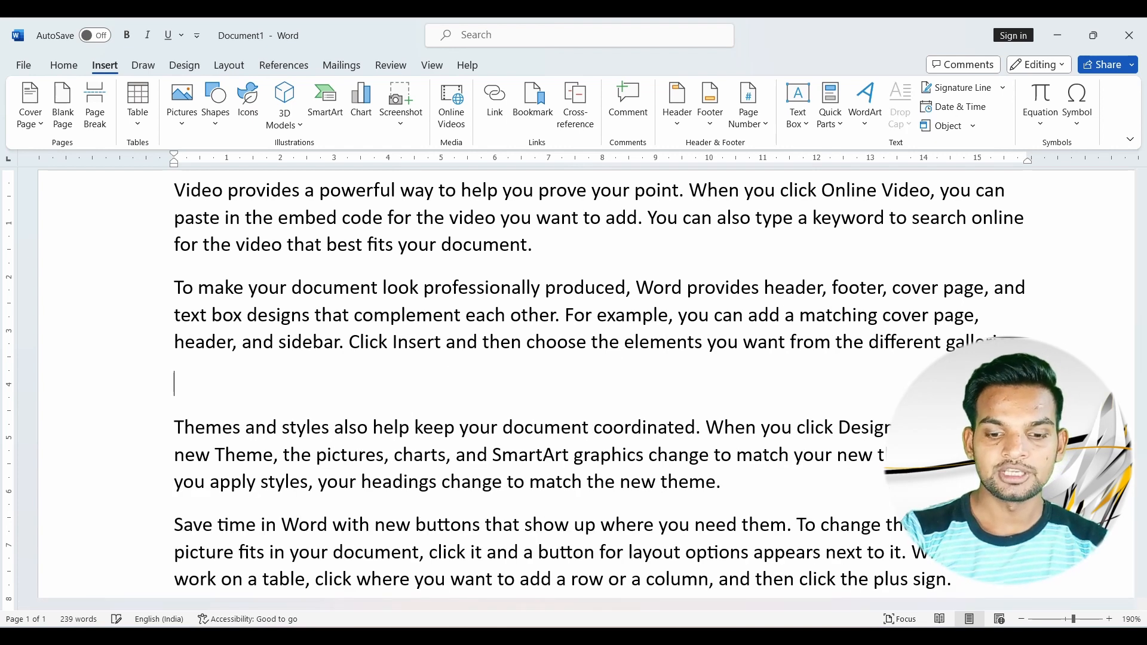
text(Present Indi)
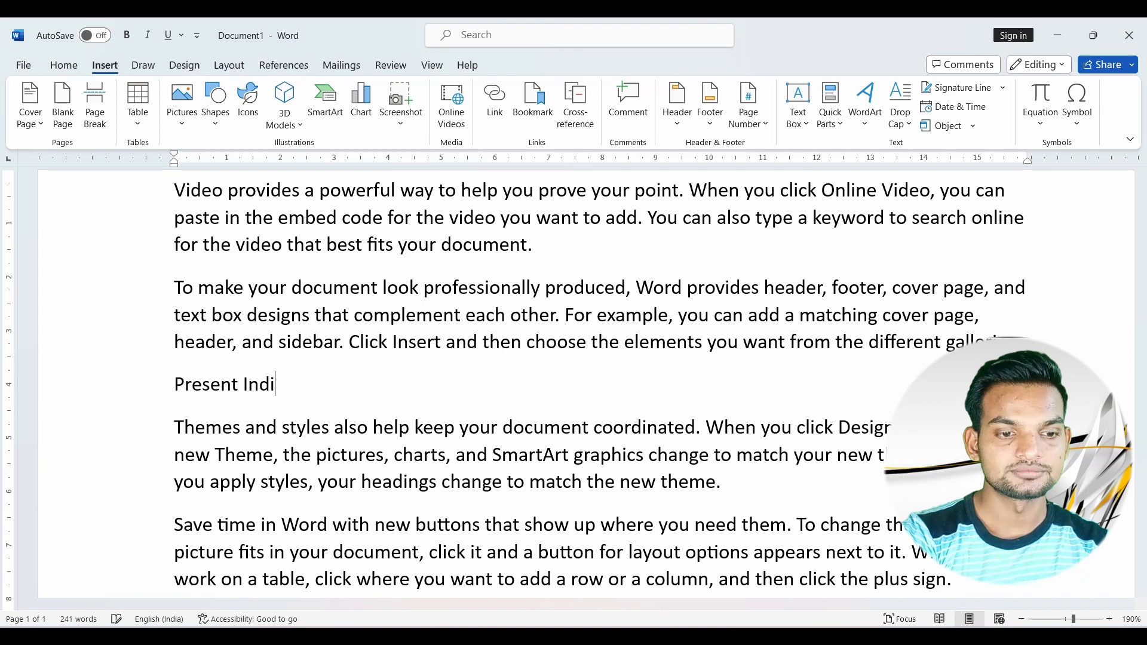
key(BackSpace)
text(efi)
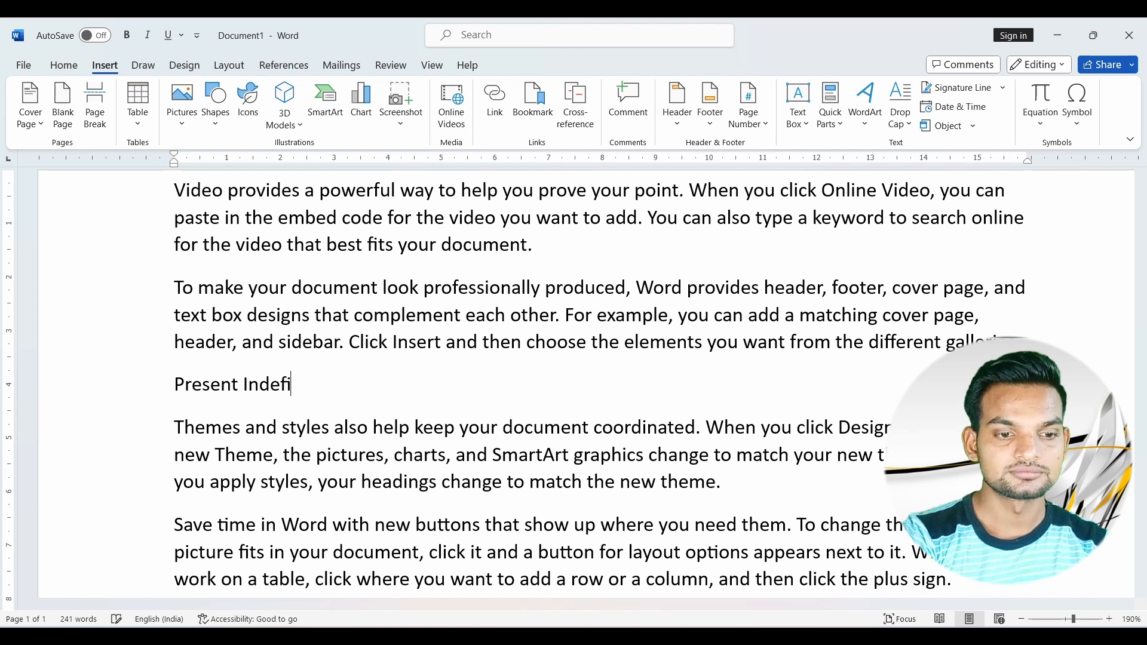
text(nte Tense)
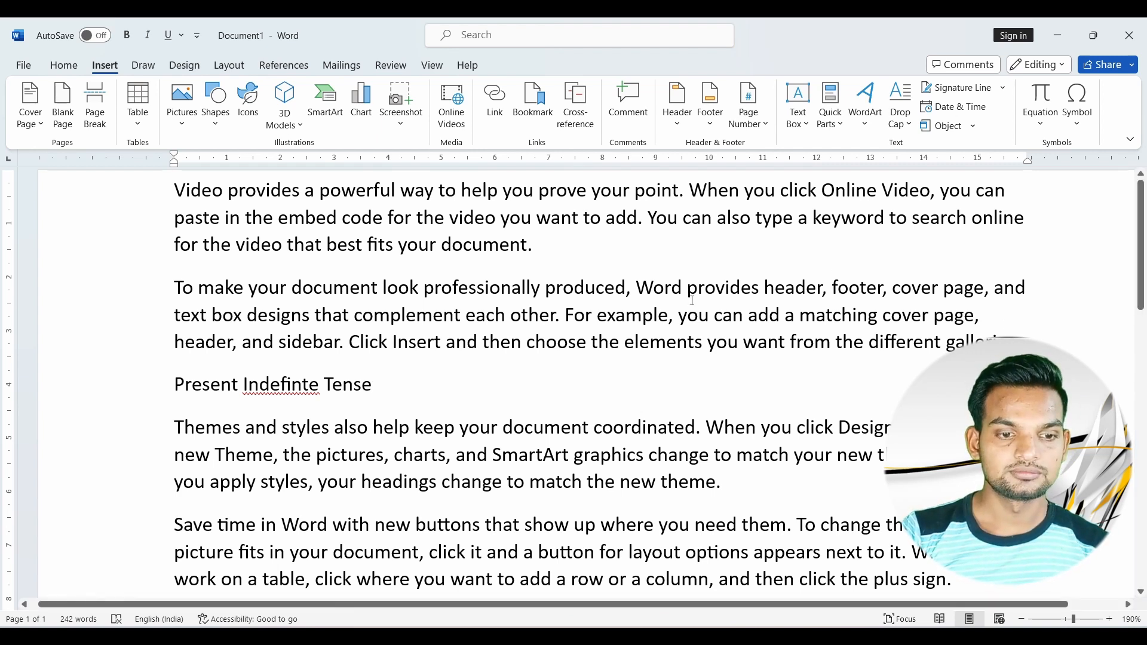
click(302, 385)
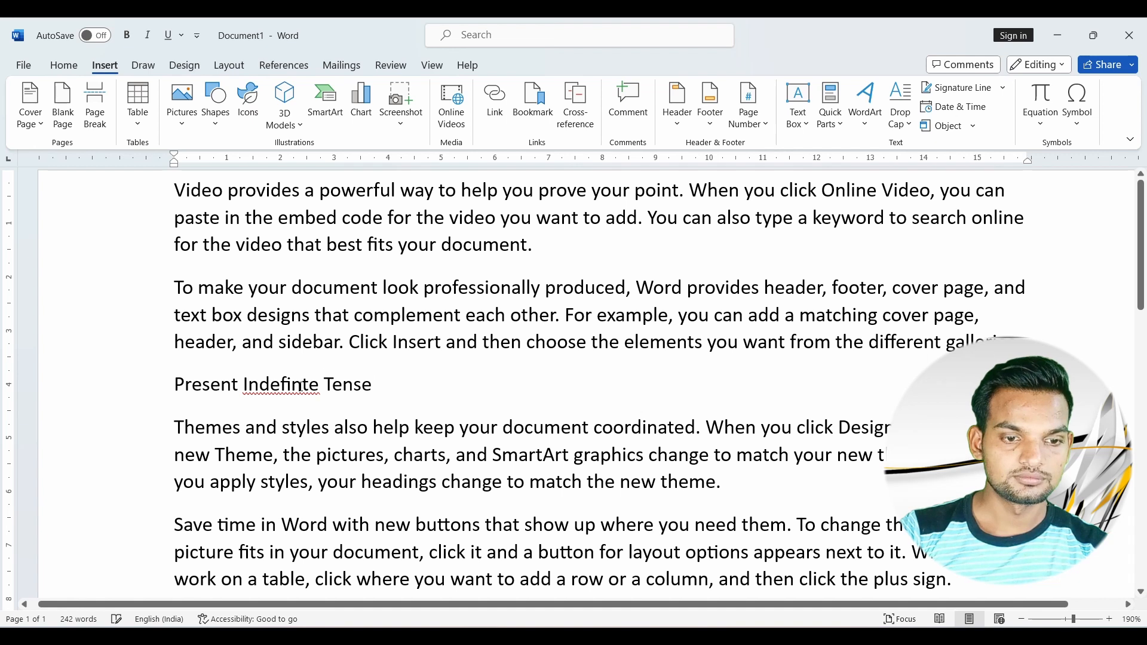
text(i)
click(414, 391)
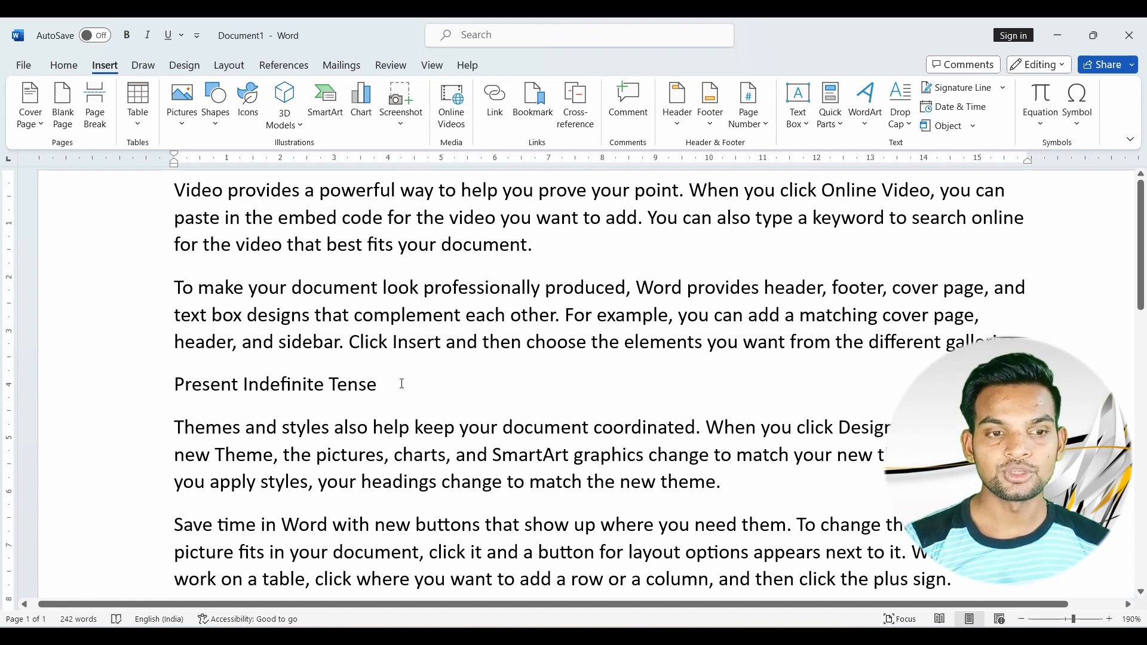
Step: Insert the picture icon-2486501_640 from the Downloads folder on a new line below "Present Indefinite Tense"
key(Return)
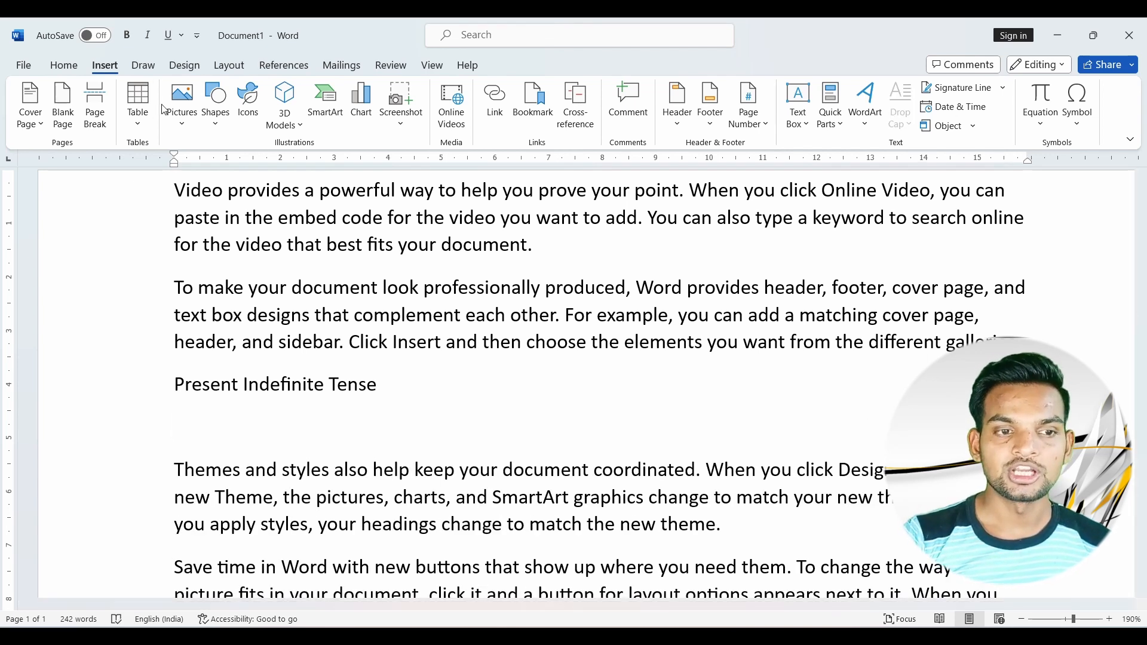
click(185, 129)
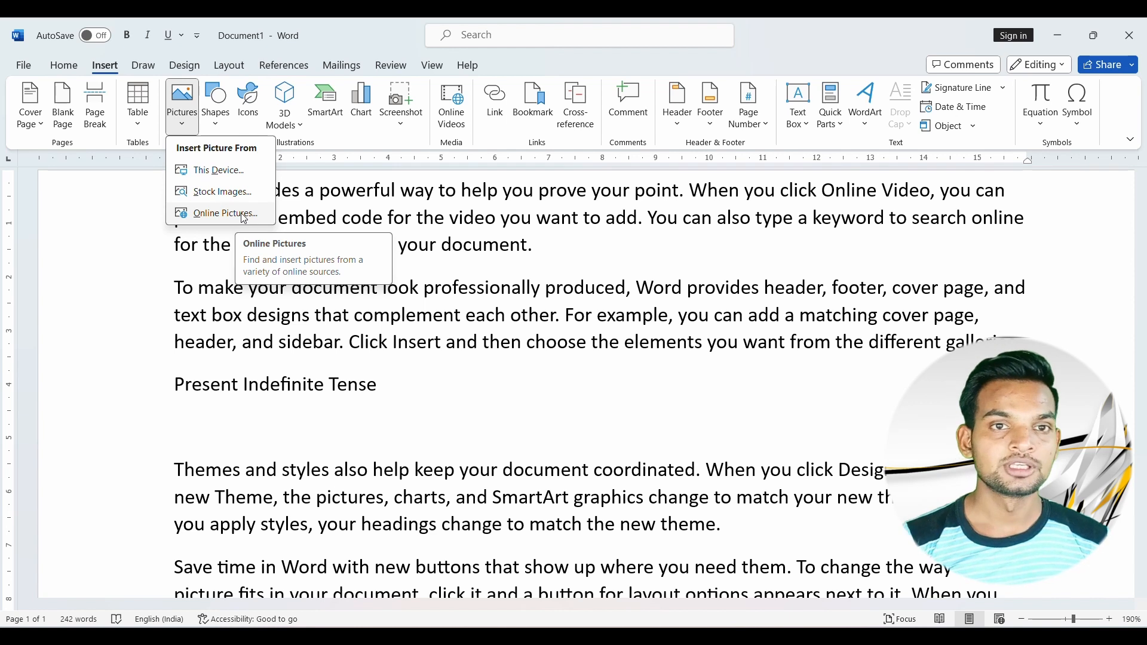
click(219, 175)
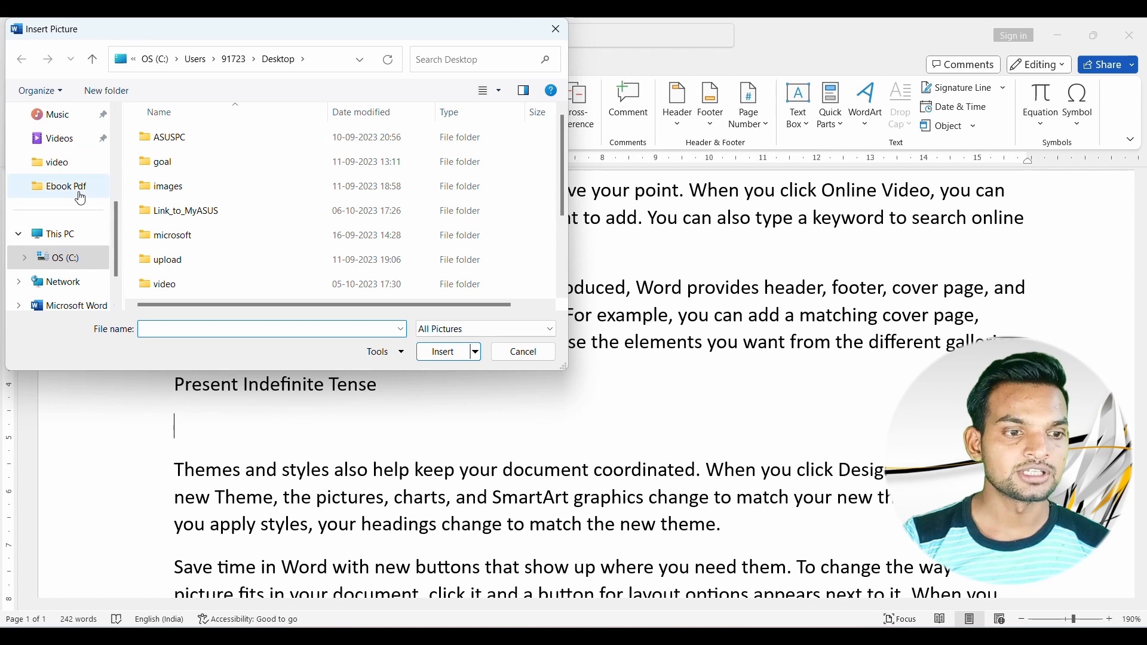
scroll(74, 240, up, 3)
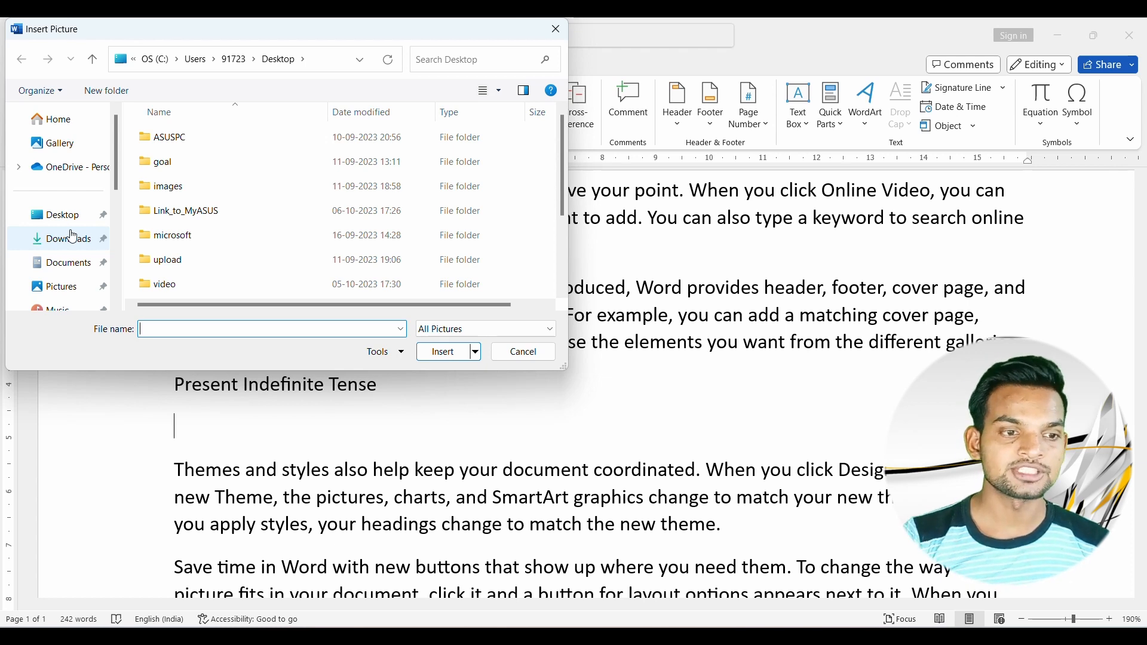
click(72, 237)
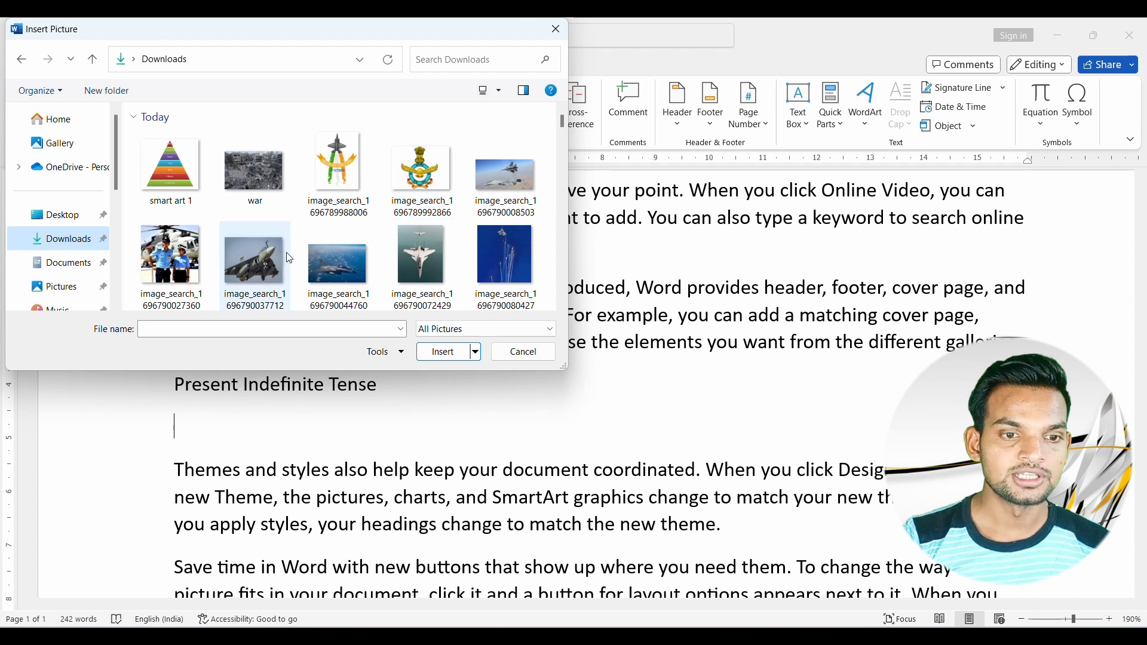
scroll(387, 277, down, 1)
scroll(387, 277, down, 8)
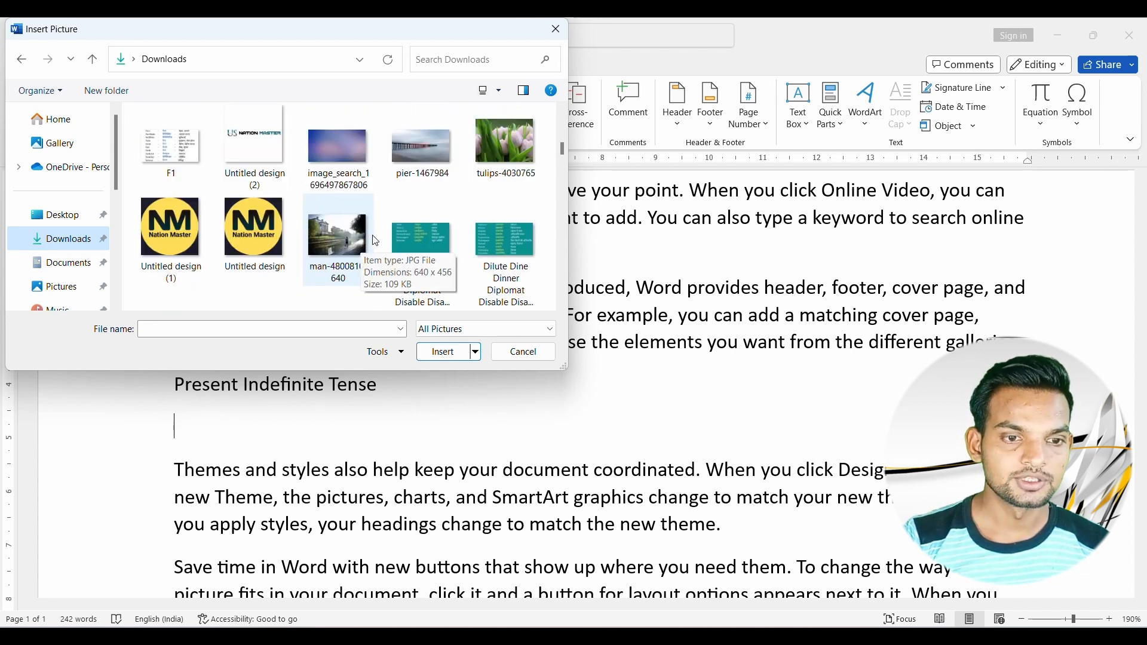
scroll(247, 228, down, 3)
scroll(247, 228, down, 6)
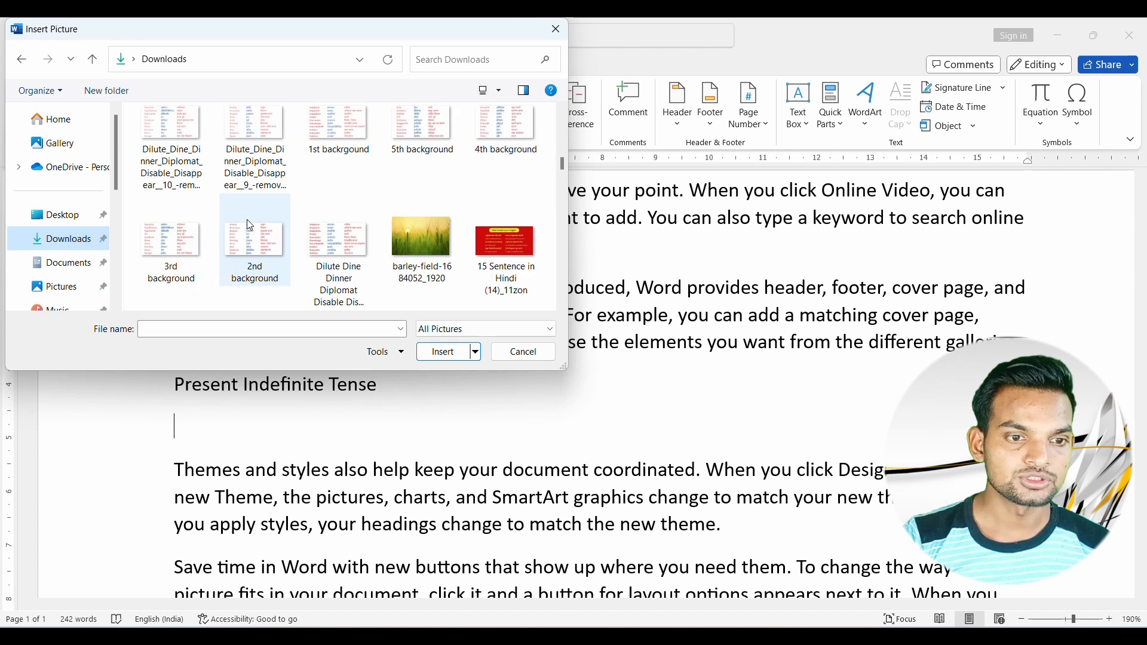
scroll(257, 219, down, 4)
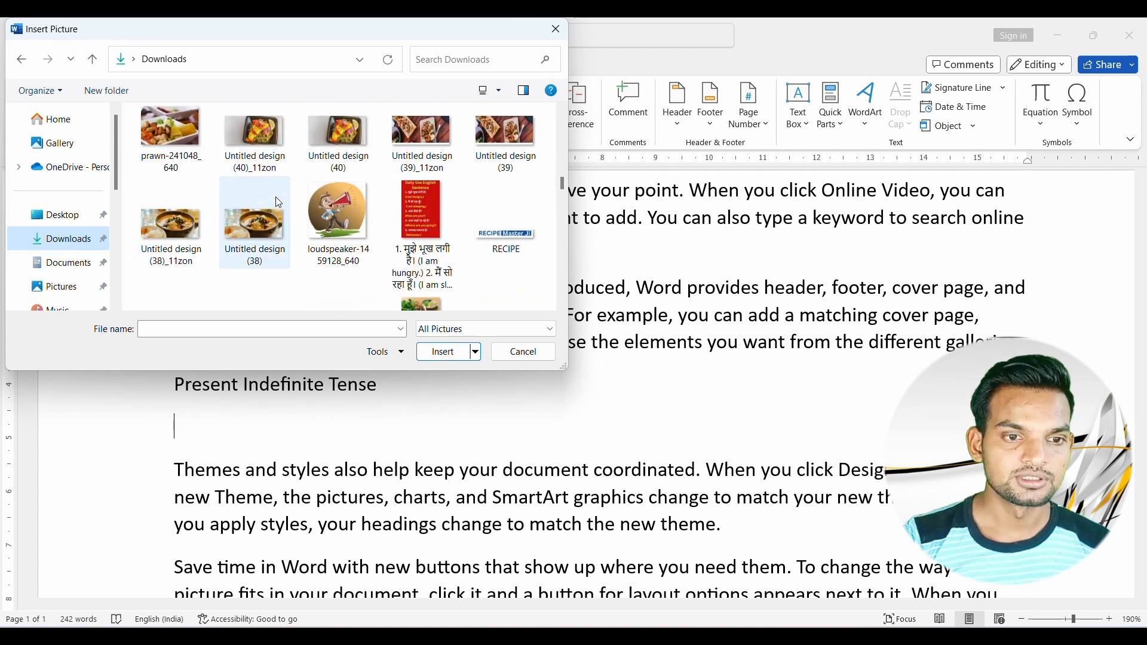
scroll(278, 203, down, 5)
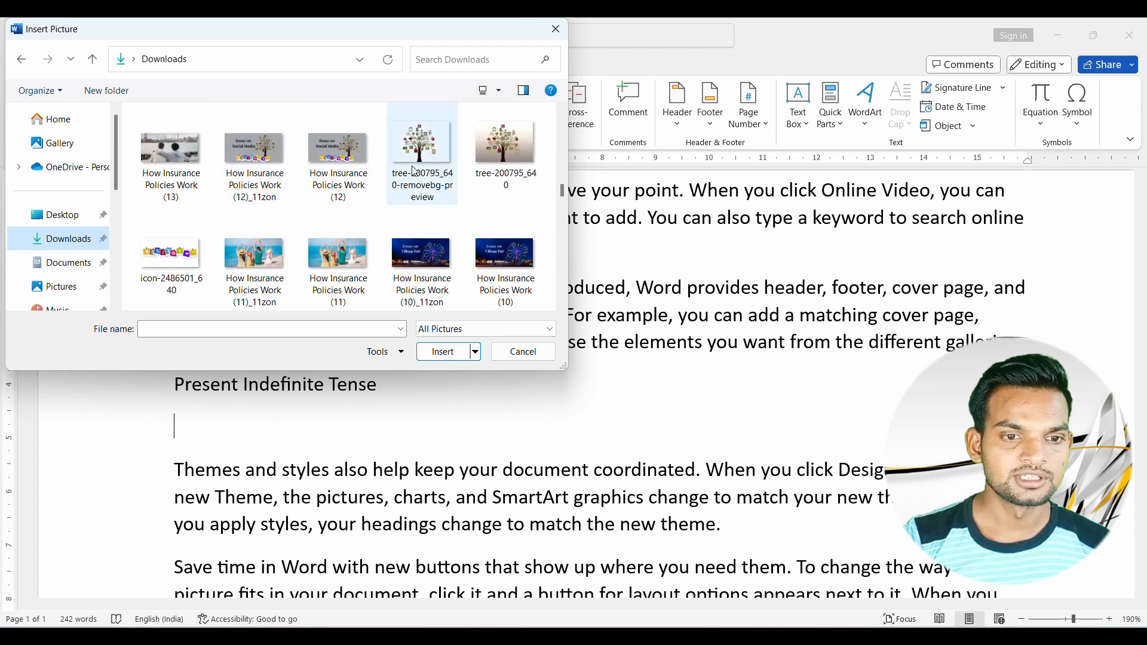
click(182, 270)
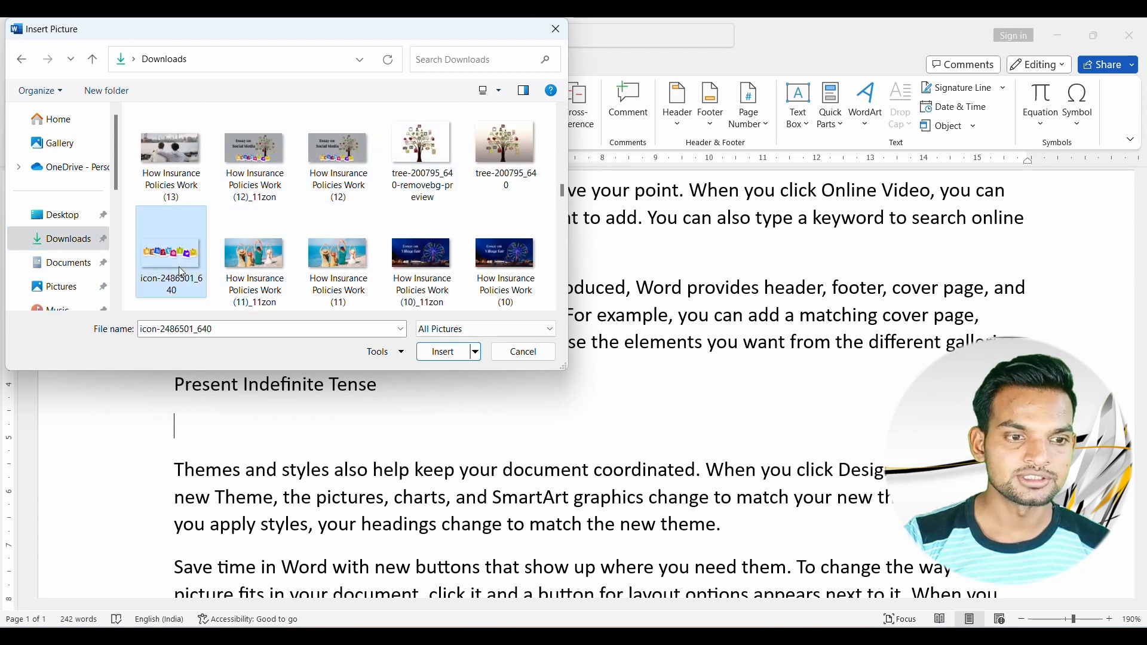
click(443, 356)
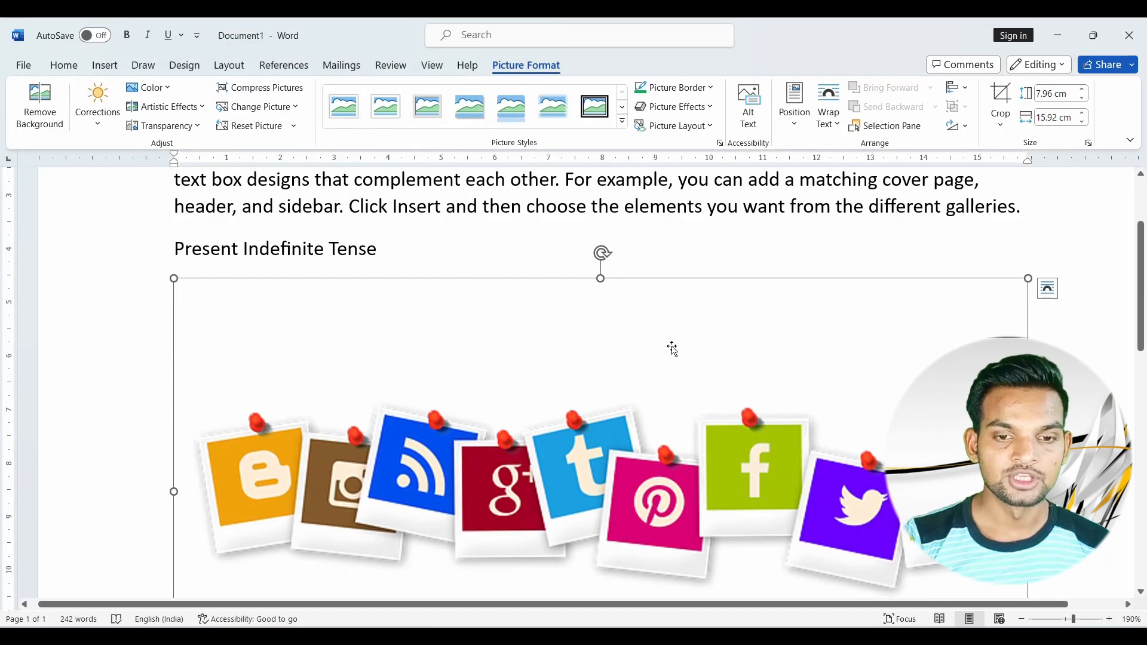
Step: Shrink the inserted picture proportionally to about 6.82 cm high and 13.65 cm wide
scroll(671, 346, down, 4)
scroll(688, 346, up, 4)
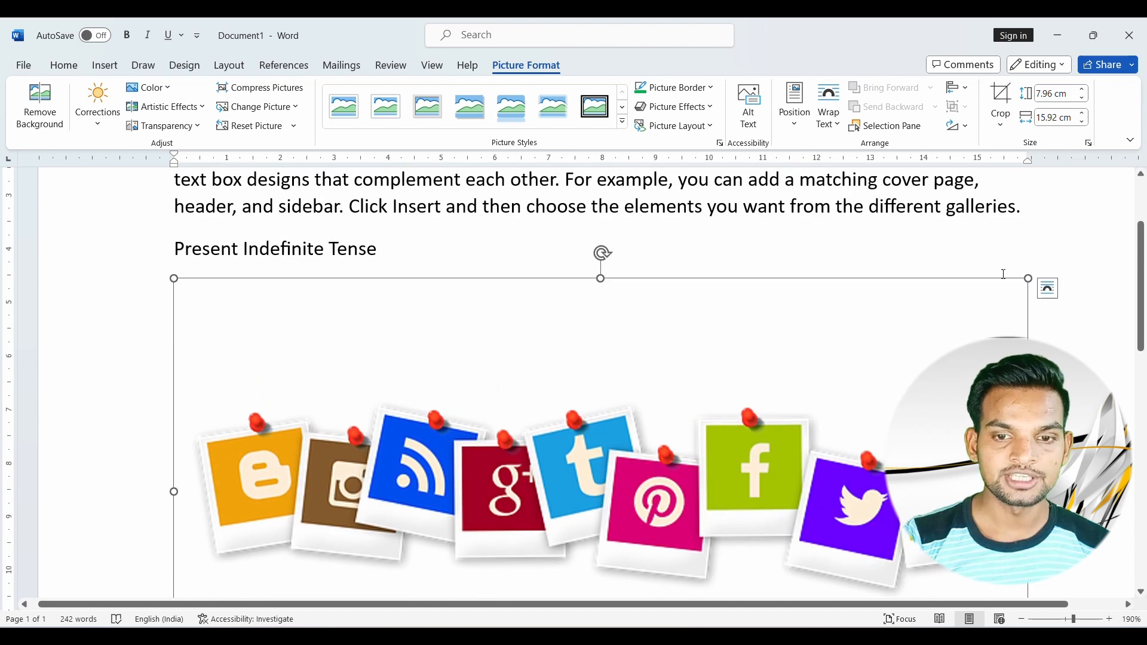
drag(1029, 276, 908, 335)
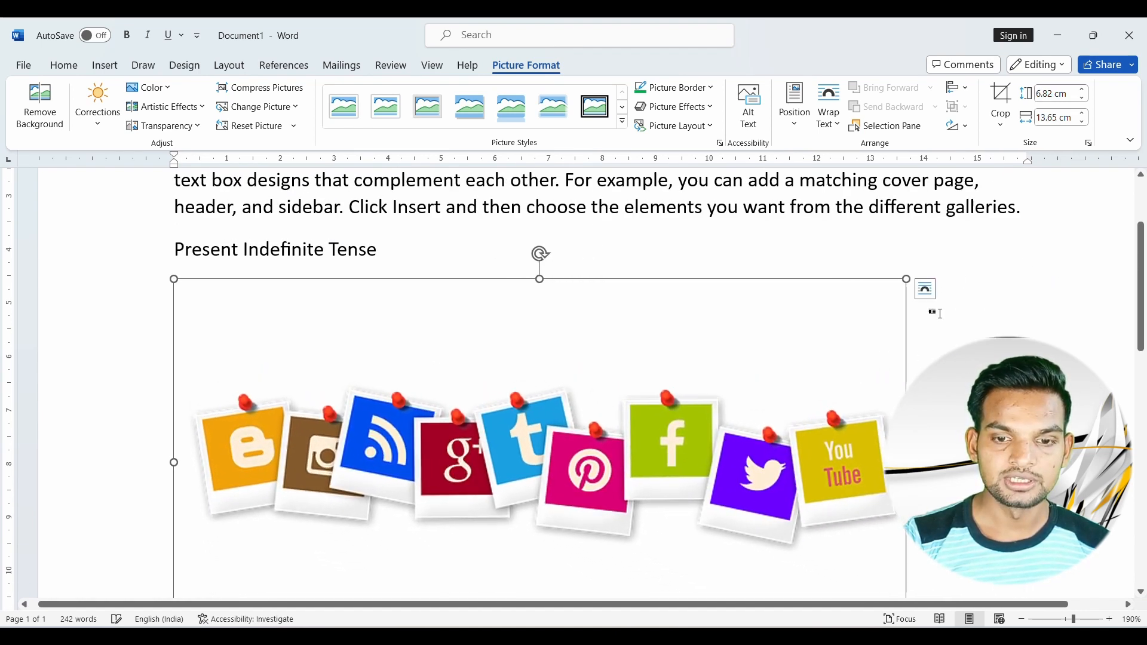
Step: Adjust the picture's height and width in small increments to 5.95 cm by 11.9 cm
click(1081, 88)
click(1081, 88)
click(1081, 88)
click(1082, 88)
click(1081, 97)
click(1081, 97)
click(1082, 98)
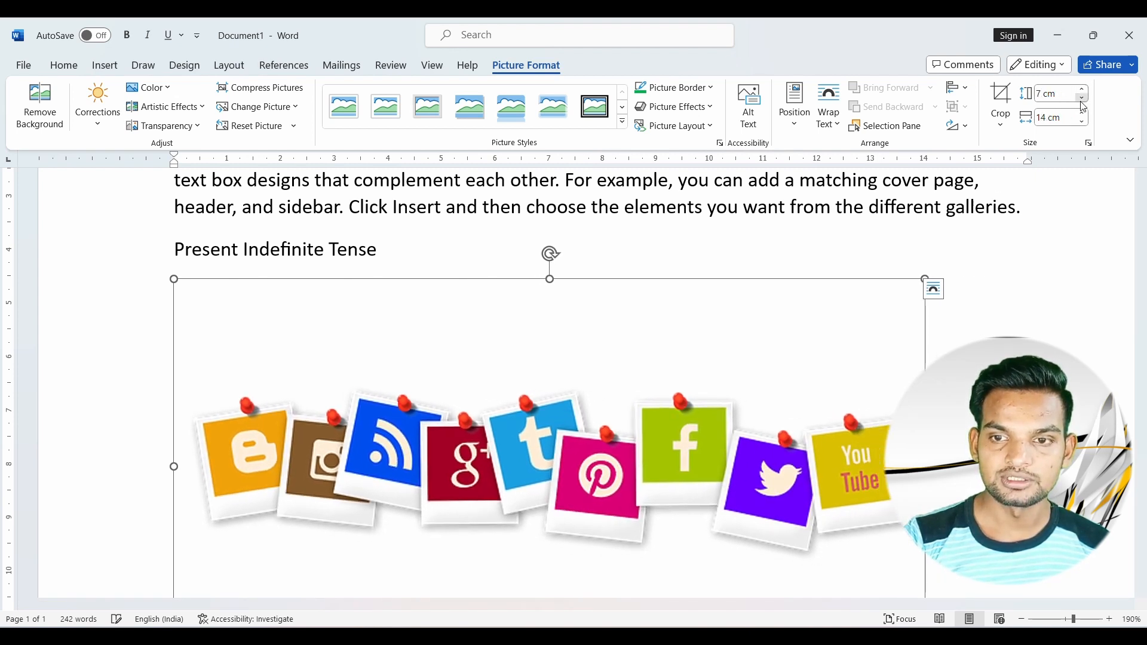
click(1082, 97)
click(1081, 98)
click(1081, 97)
click(1082, 113)
click(1081, 114)
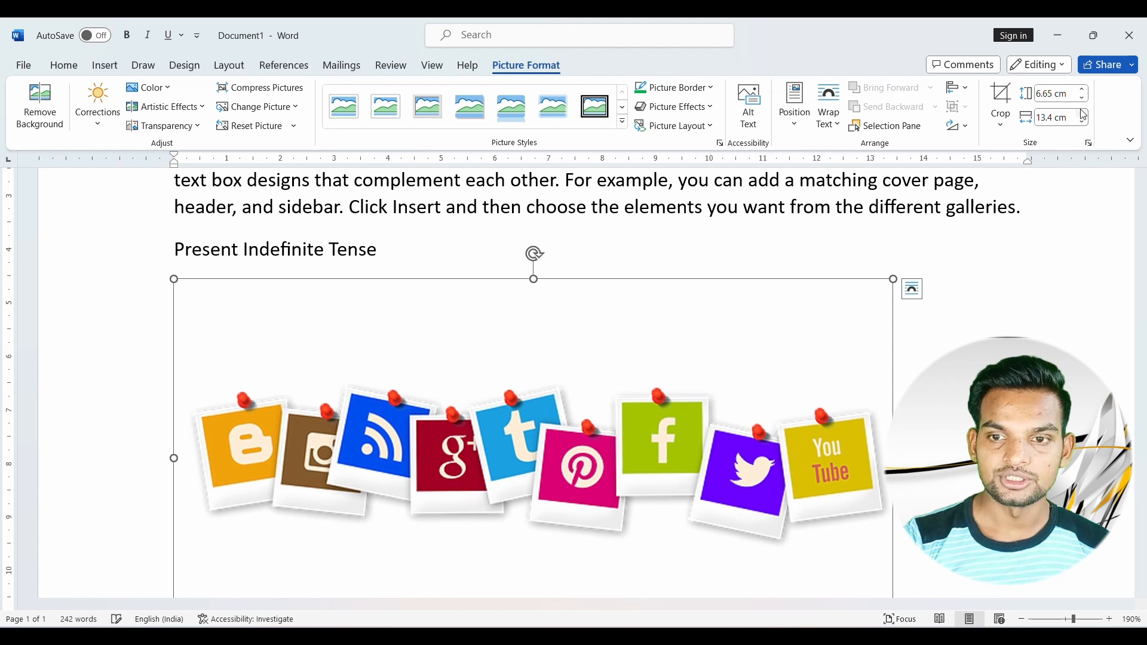
click(1081, 114)
click(1080, 121)
click(1080, 121)
click(1080, 121)
click(1080, 121)
click(1081, 122)
click(1082, 122)
click(1081, 122)
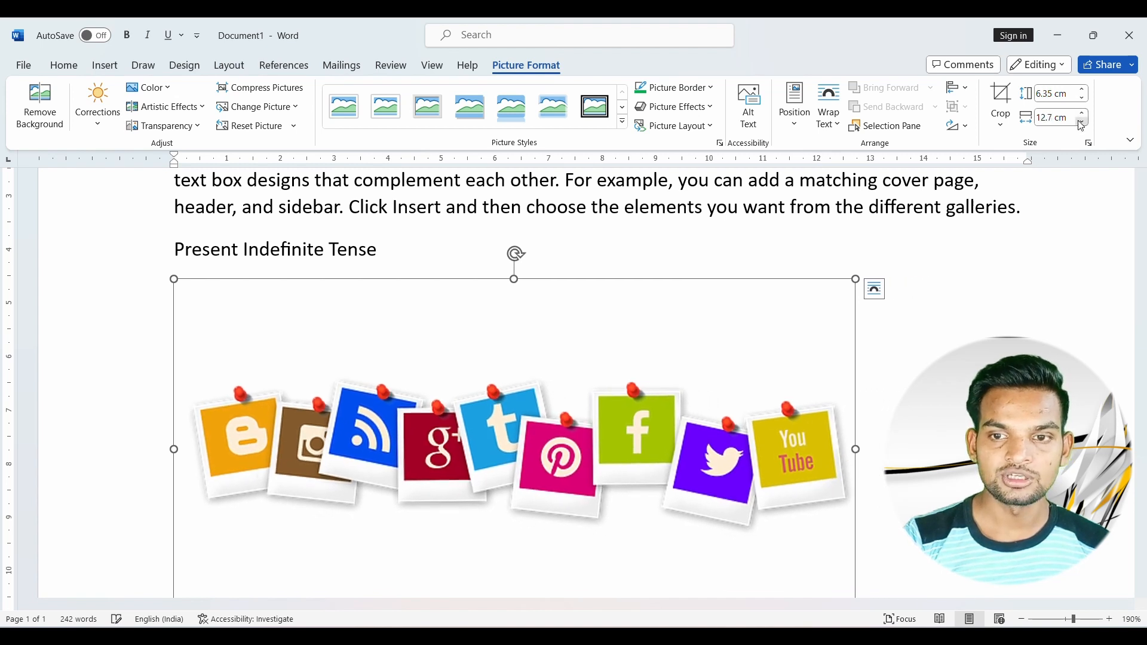
click(1081, 122)
click(1081, 123)
click(1081, 123)
click(1081, 122)
click(1081, 123)
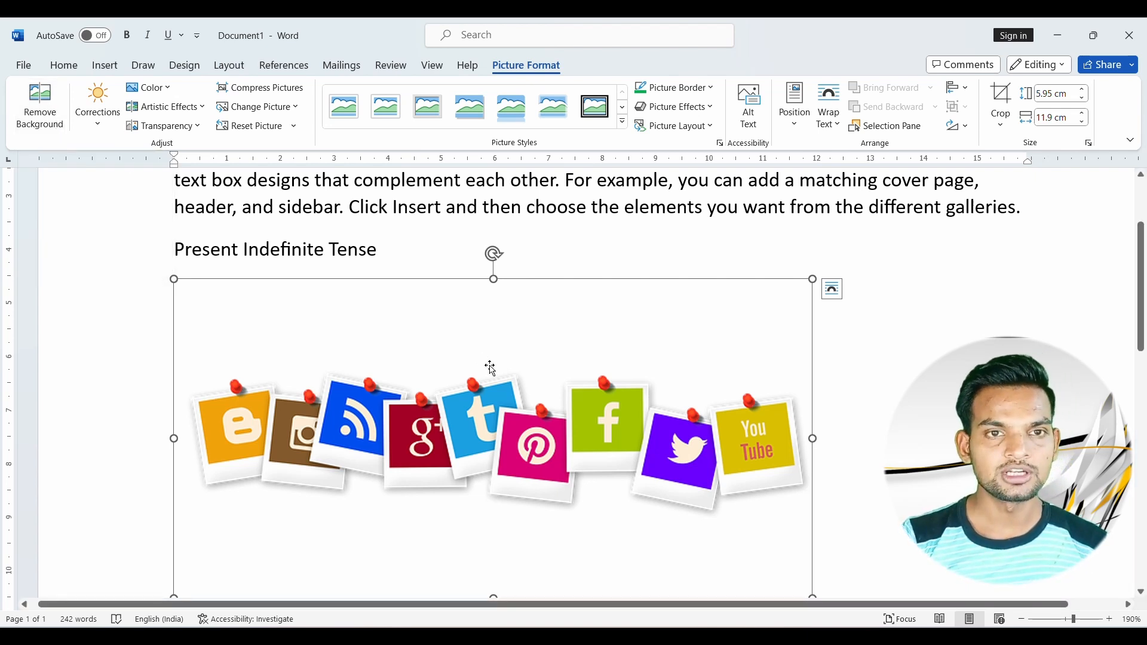
Step: Try the brightest preset in the middle row of the Brightness/Contrast corrections on the picture
click(100, 127)
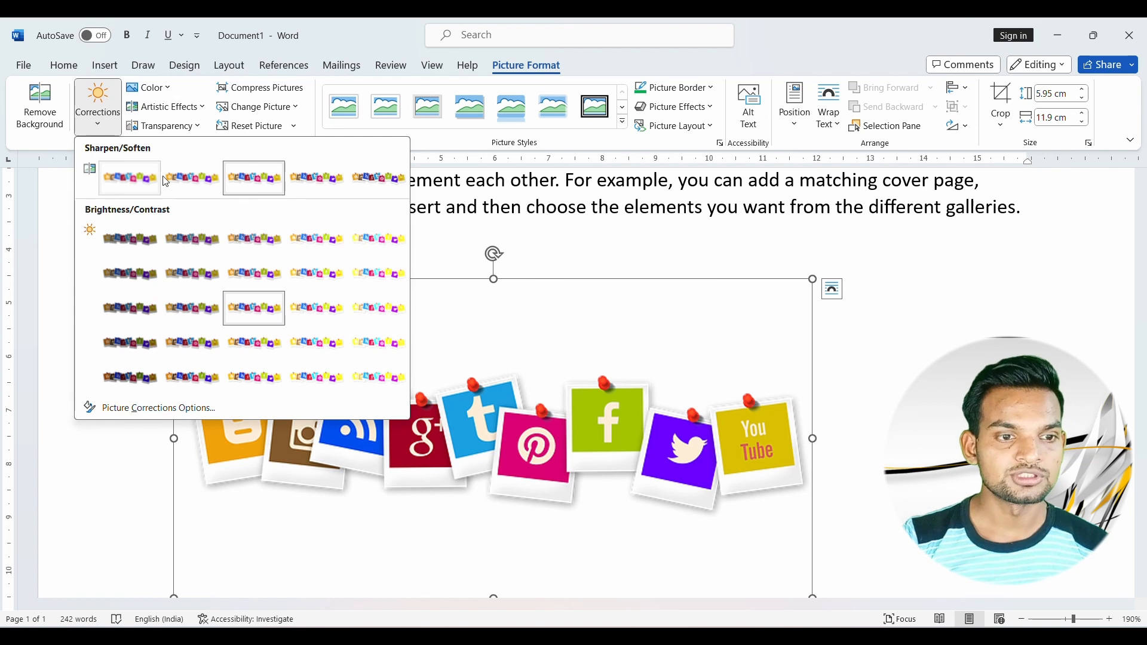
click(369, 305)
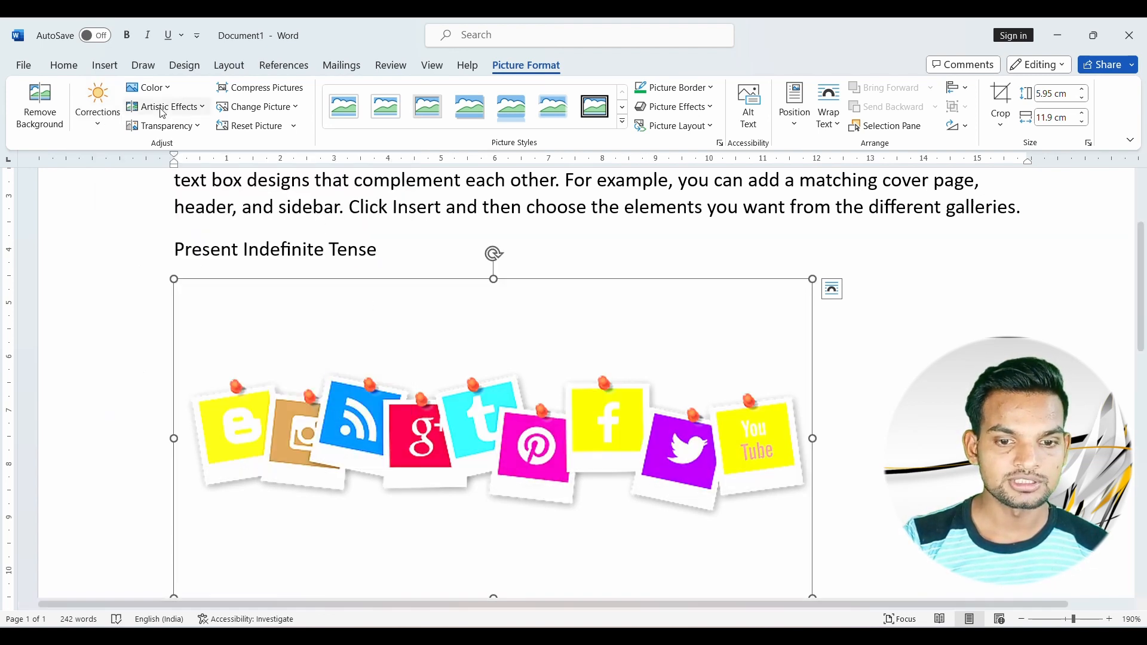
click(101, 128)
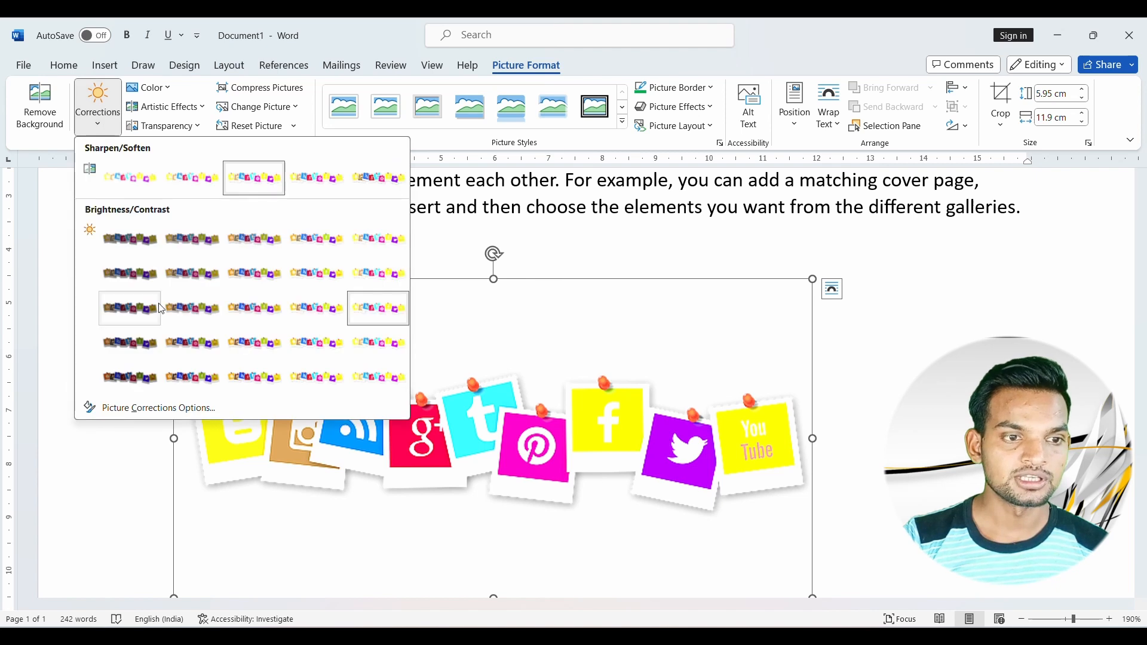
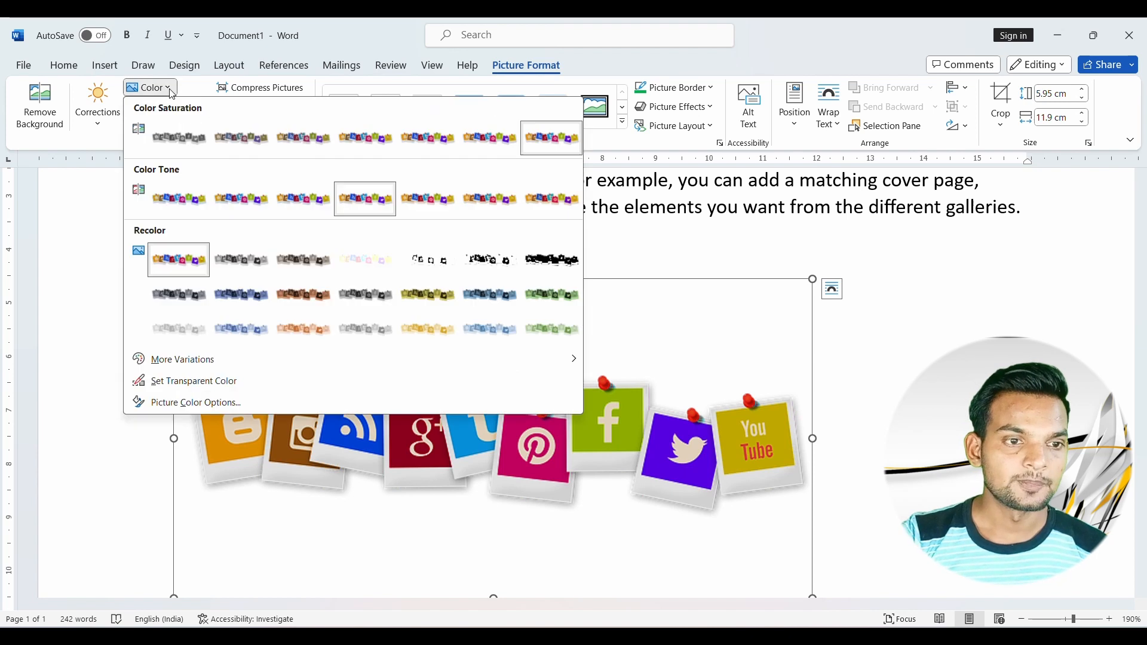
Step: Recolor the picture with the black theme color from the additional recolor variations
mouse_move(189, 368)
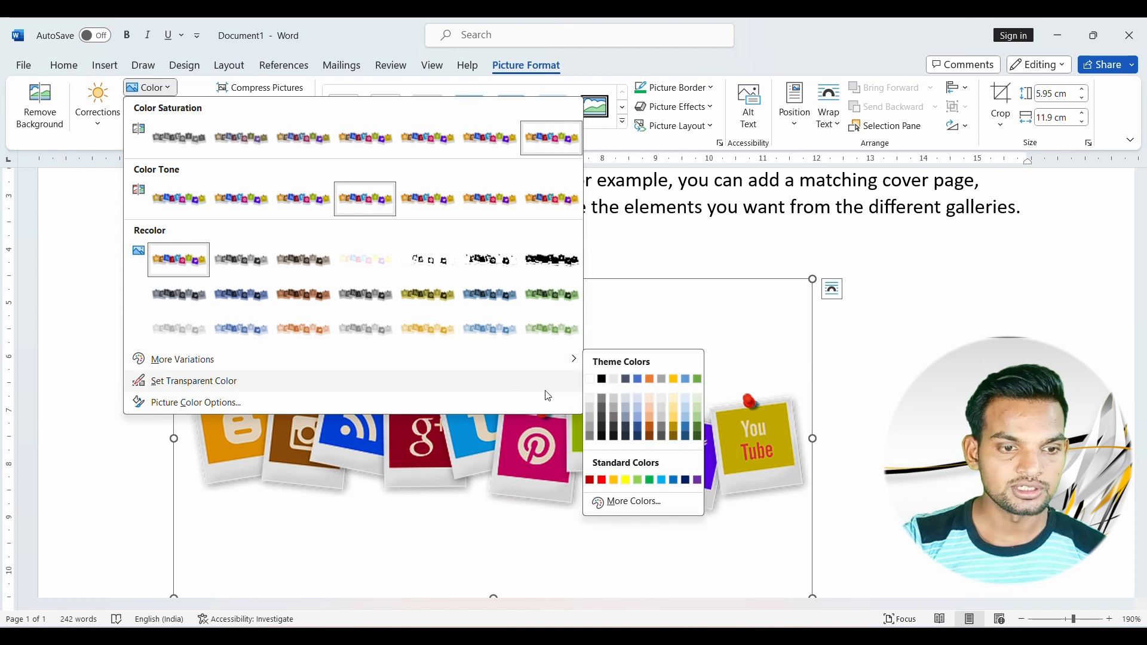
mouse_move(256, 363)
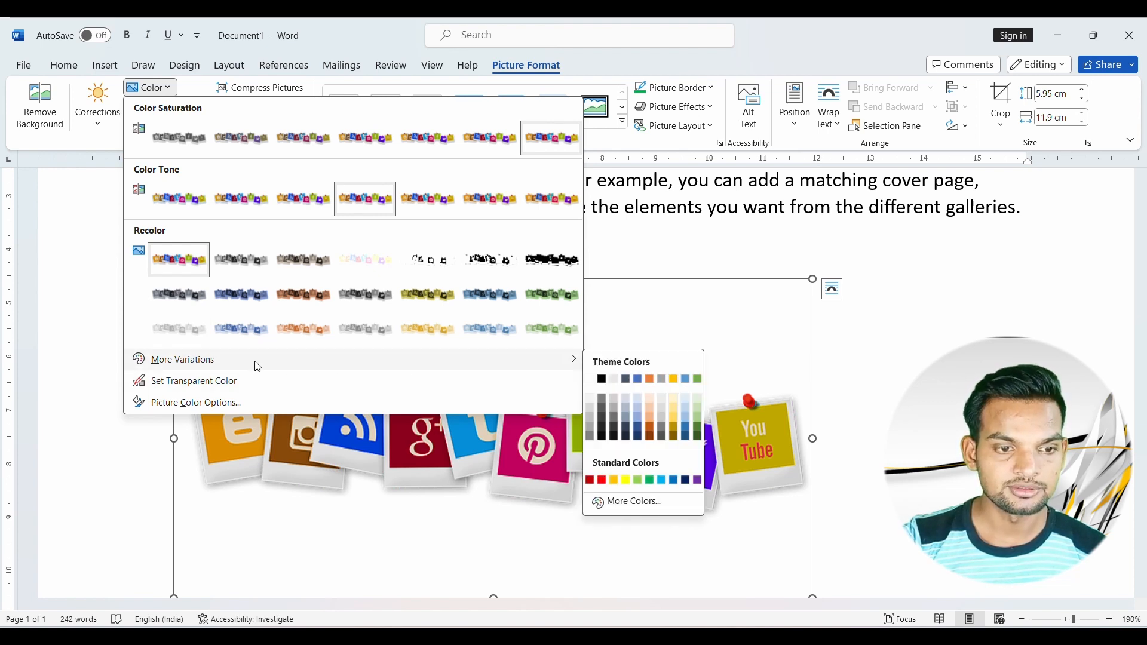
click(603, 380)
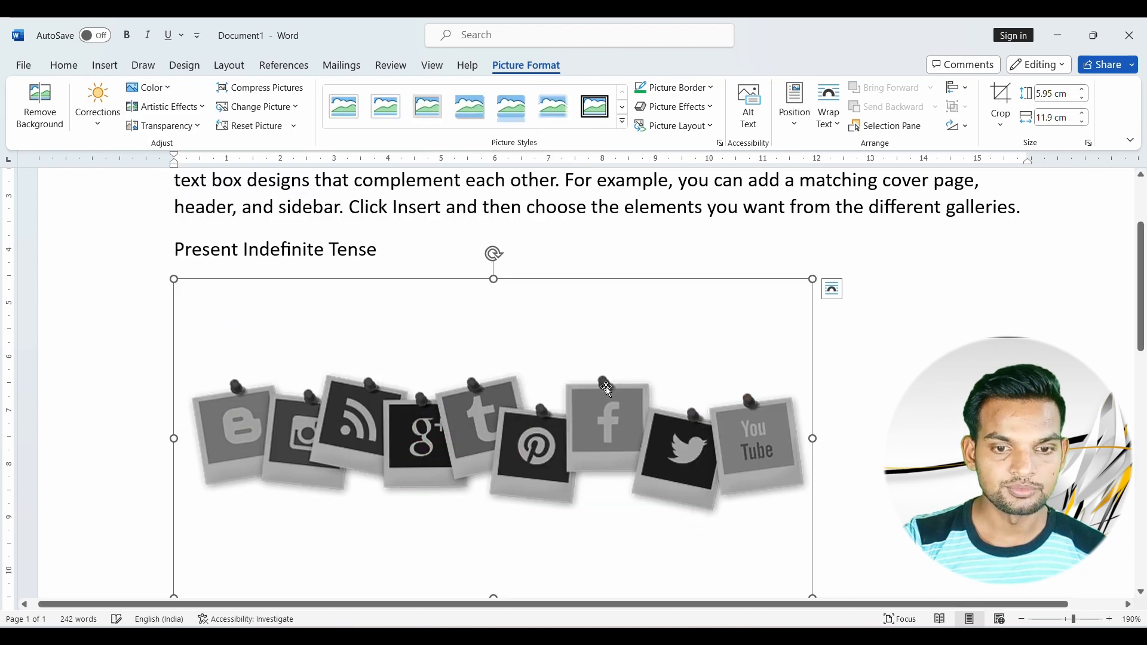
click(817, 424)
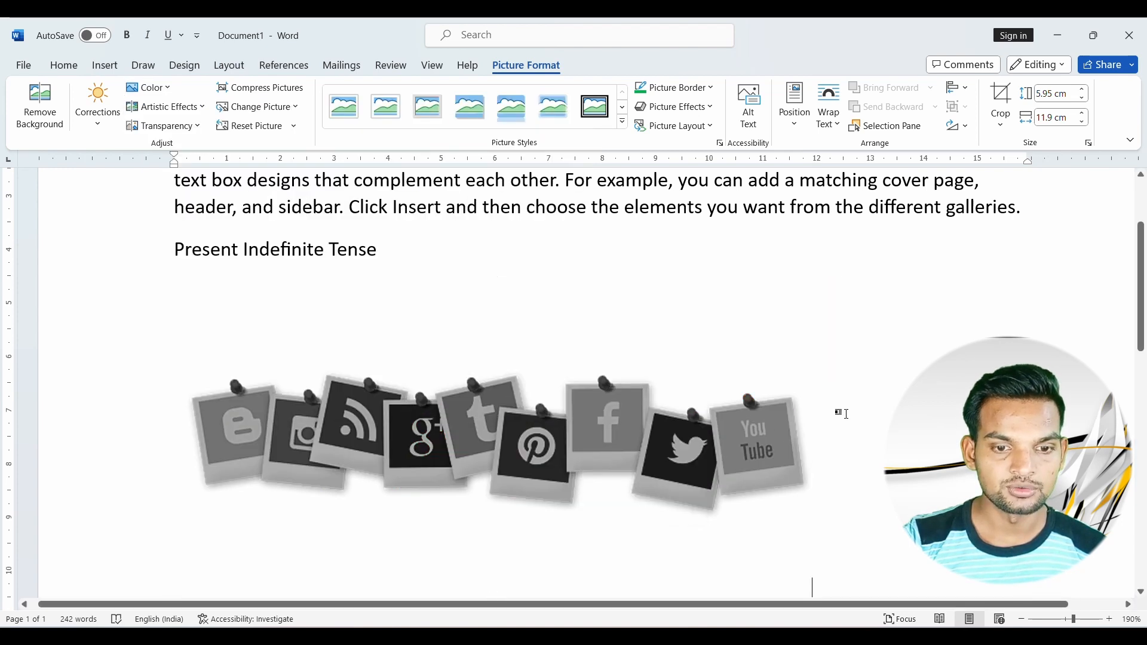
click(460, 410)
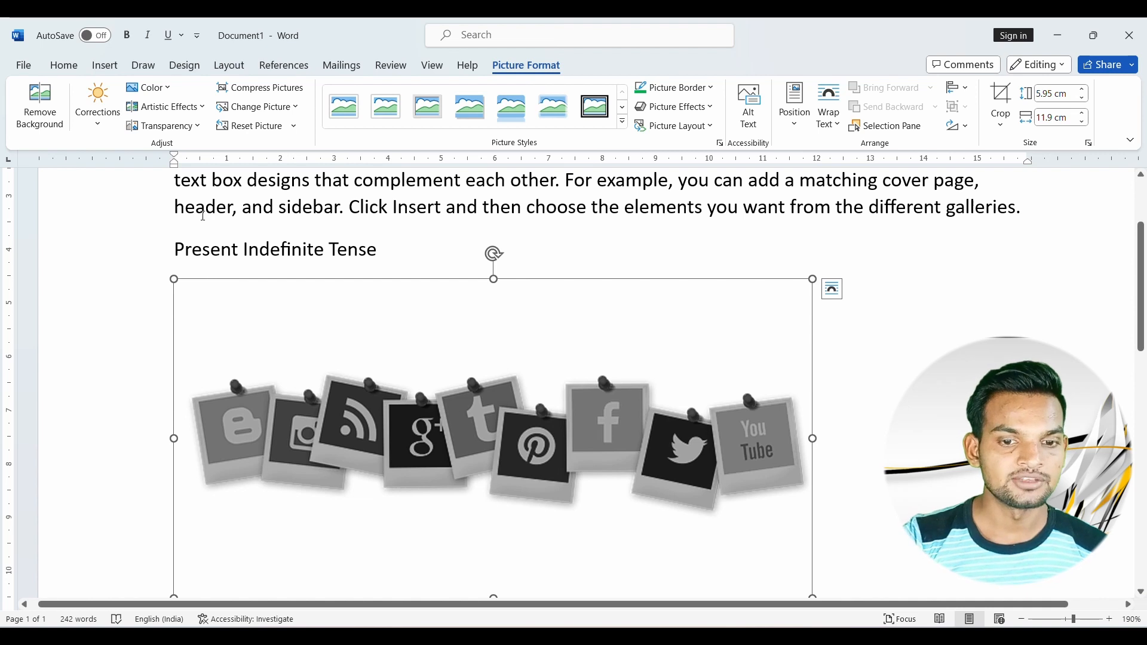
Step: Recolor the picture with a red standard color from the additional recolor variations
click(171, 91)
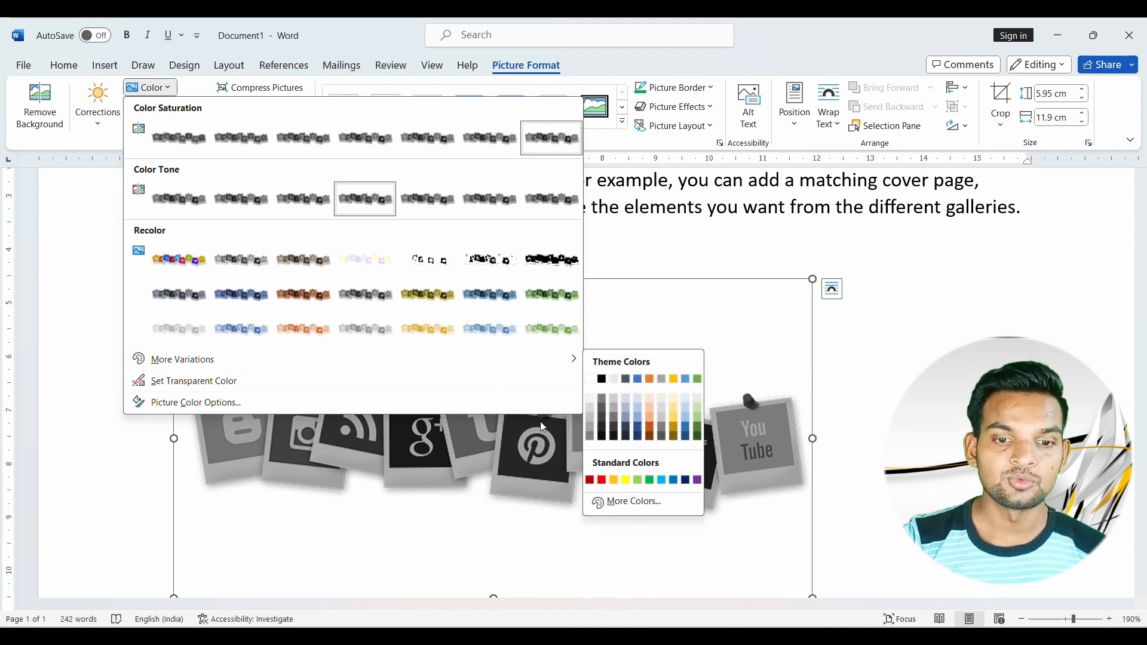
key(Escape)
key(Escape)
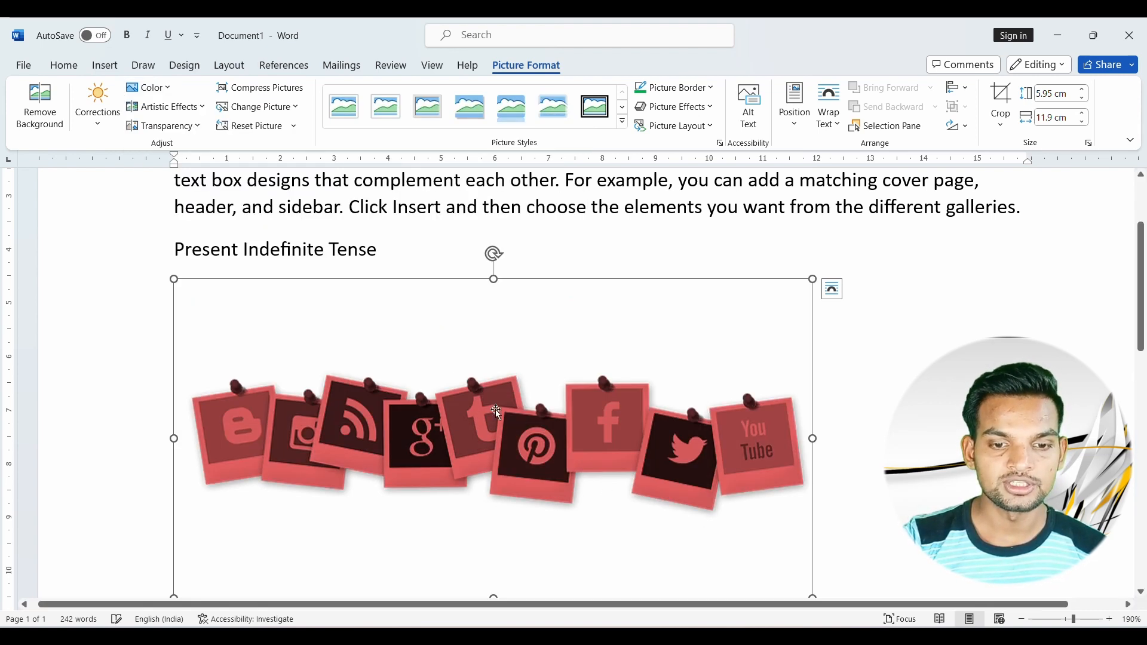
Step: Look over the recolor presets for the picture and open its detailed picture color options
click(165, 91)
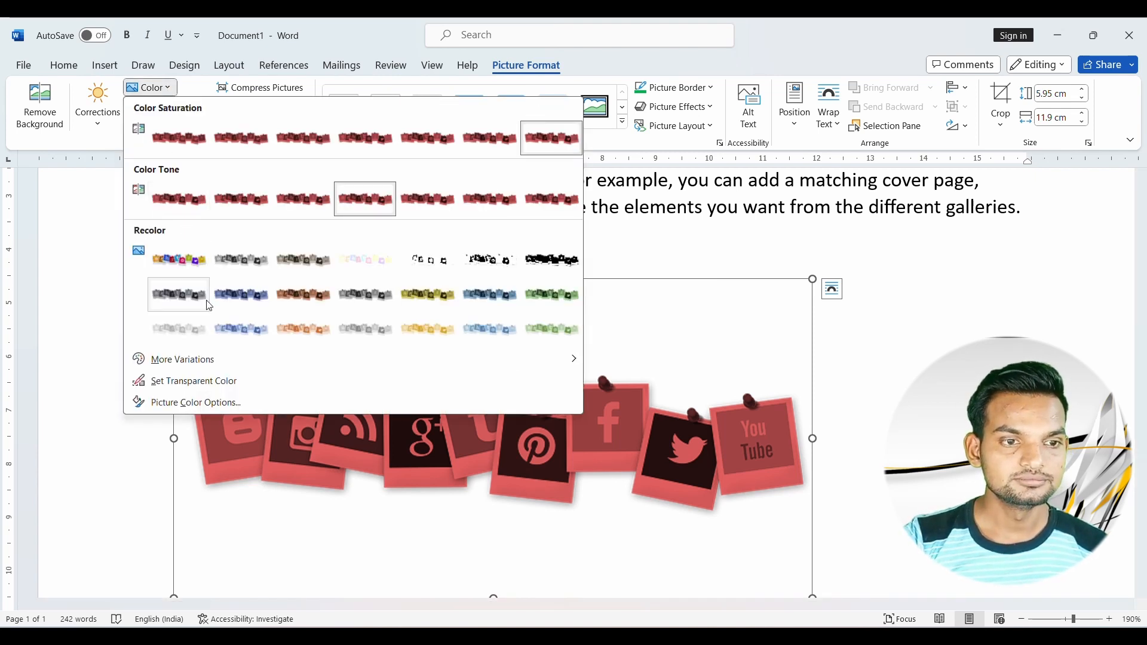
click(187, 383)
click(236, 354)
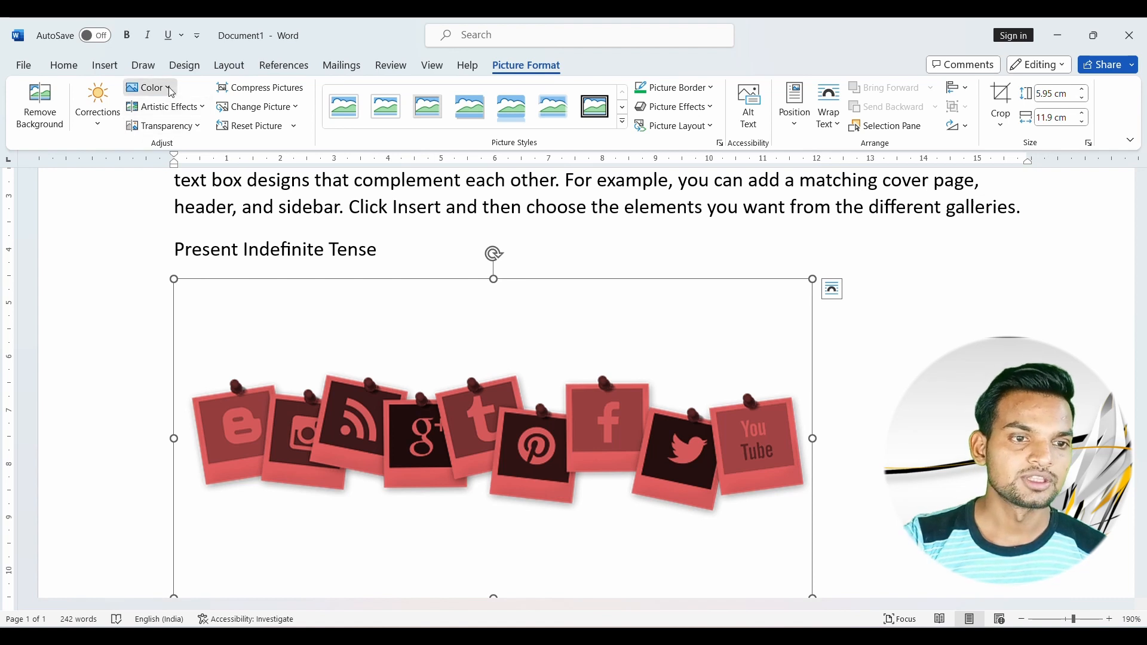
click(150, 87)
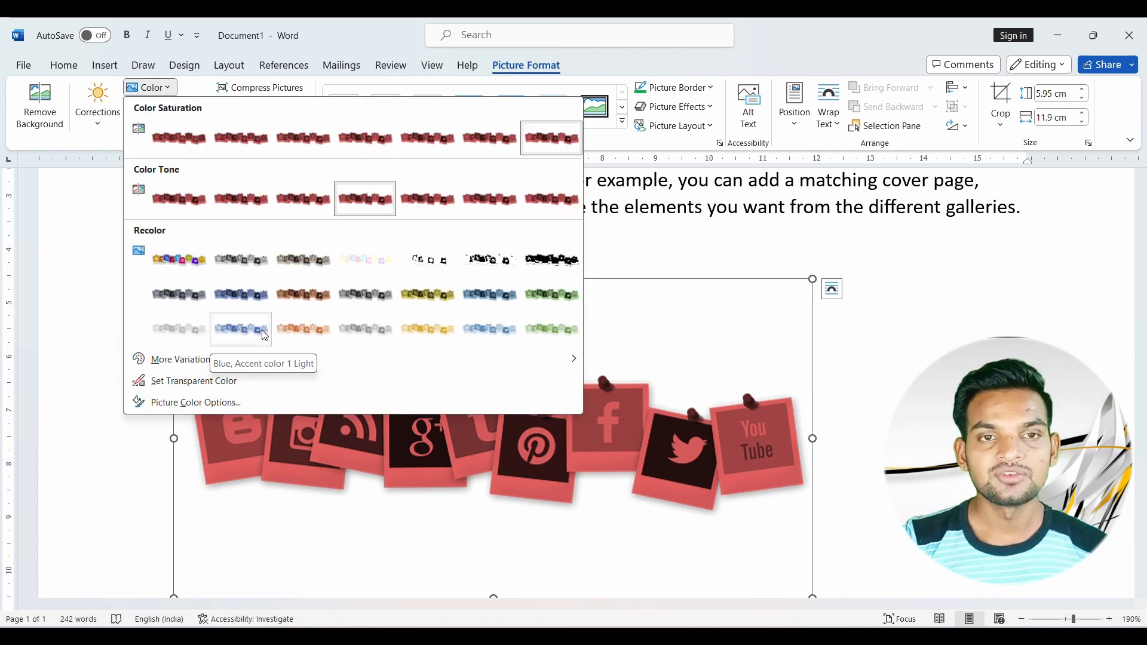
click(196, 406)
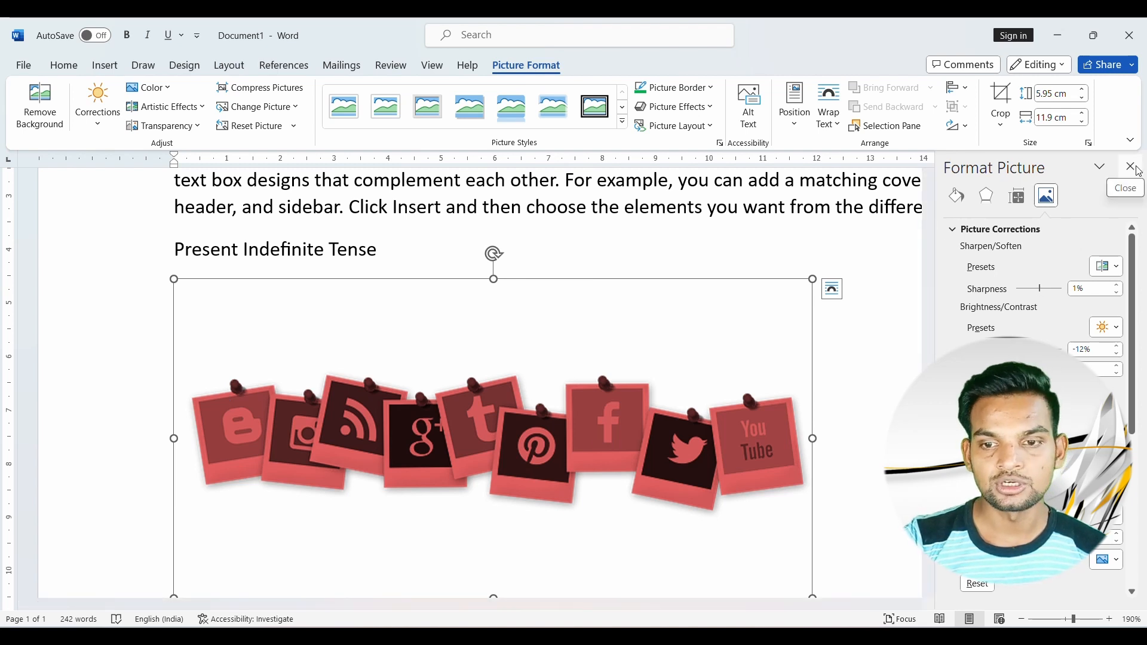
Step: Examine the picture's correction presets and its layout, effects and fill format settings, and close the format settings
click(99, 122)
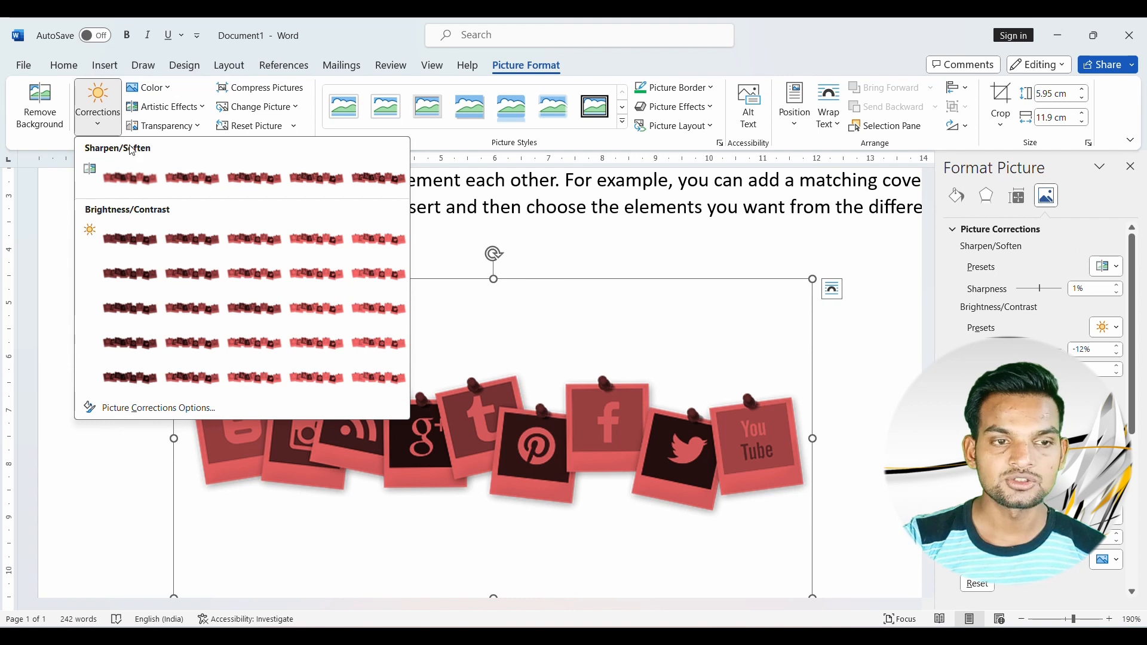
click(149, 87)
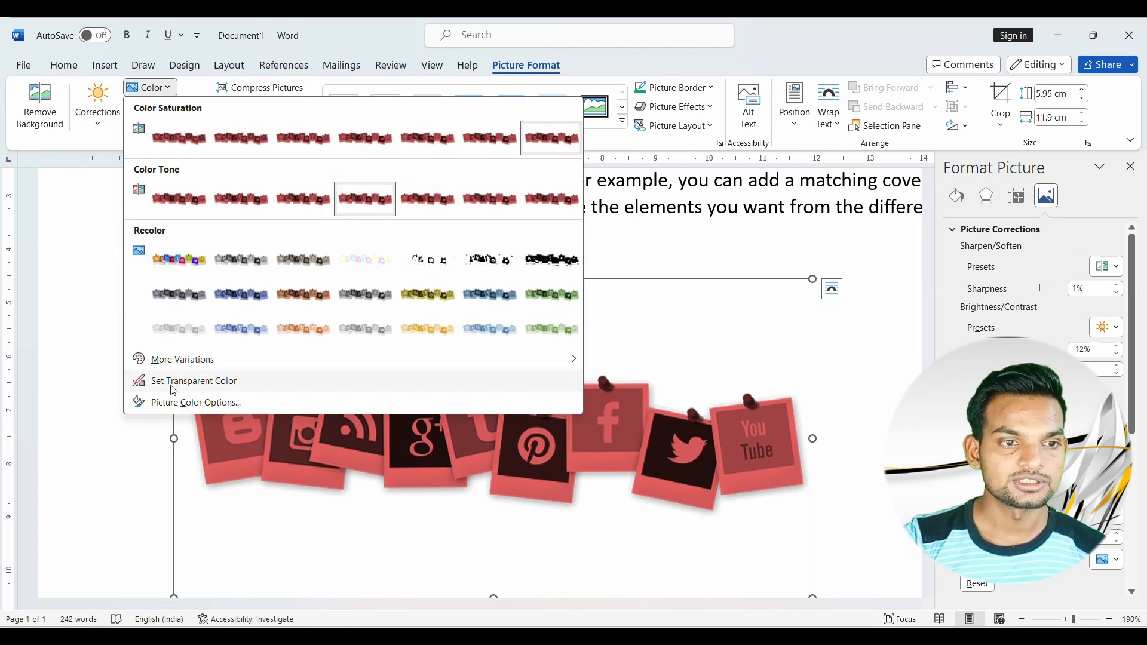
click(180, 403)
click(1015, 196)
click(996, 197)
click(956, 196)
click(1129, 167)
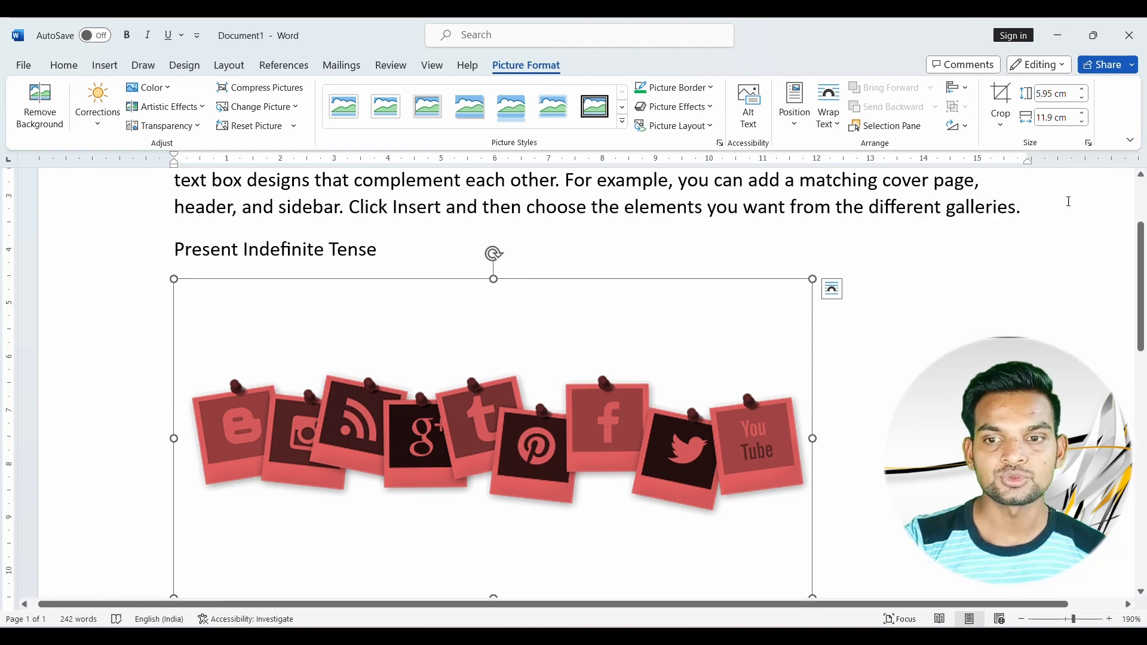
Step: Examine the picture's artistic effects, their detailed effect settings and the transparency presets without applying any
click(206, 109)
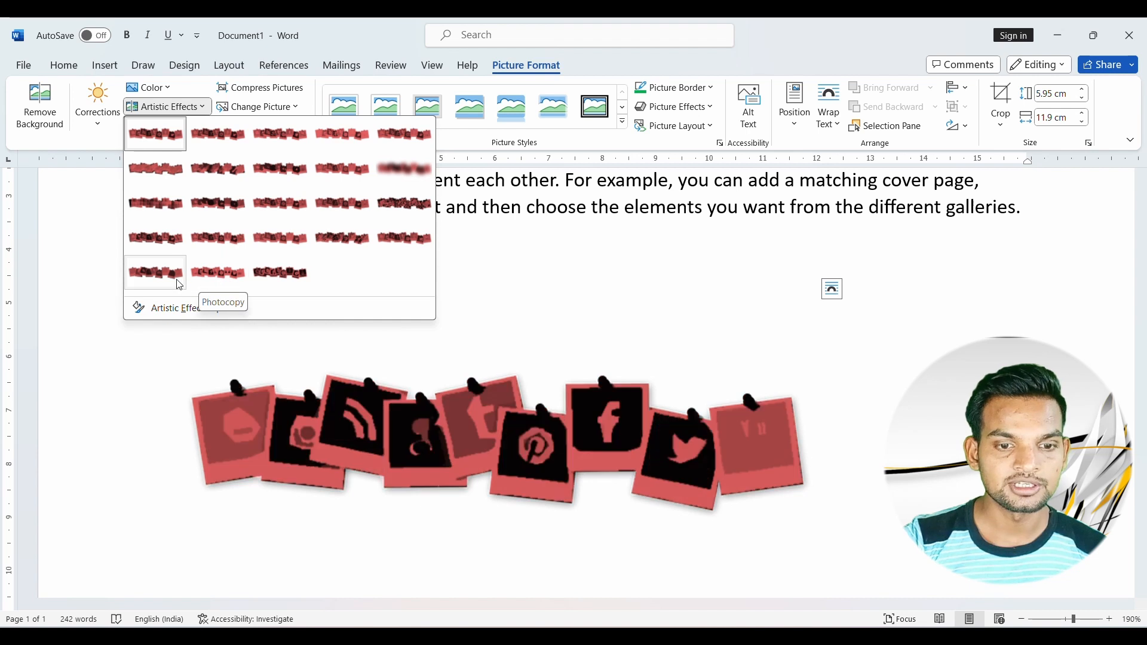
click(168, 309)
scroll(1030, 310, down, 5)
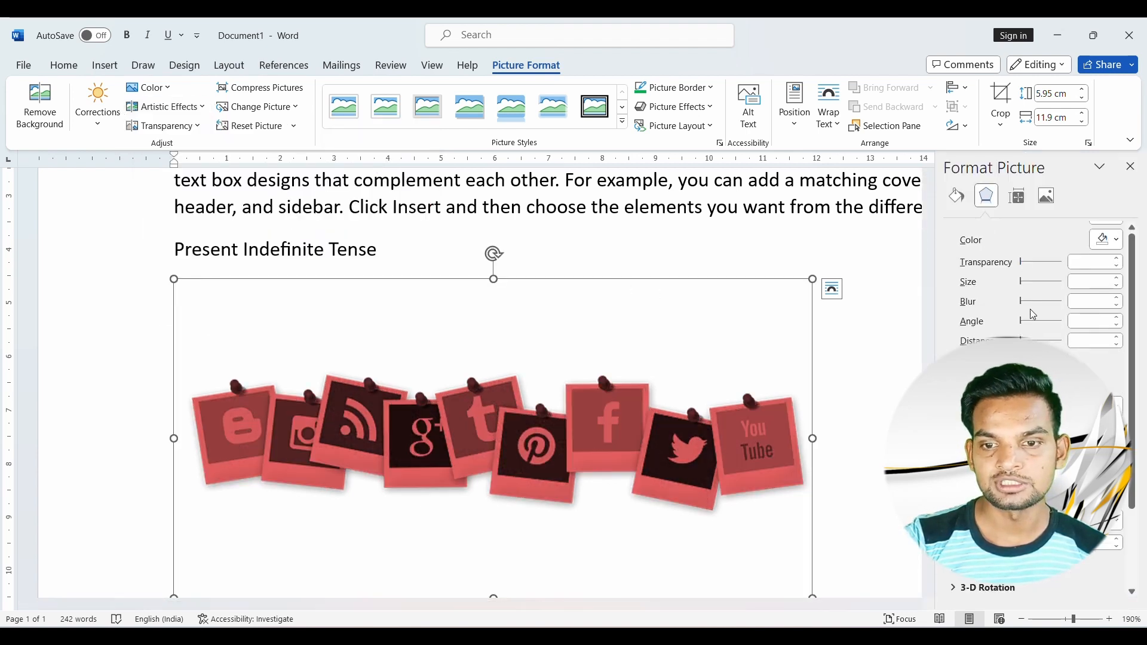
scroll(1063, 251, up, 5)
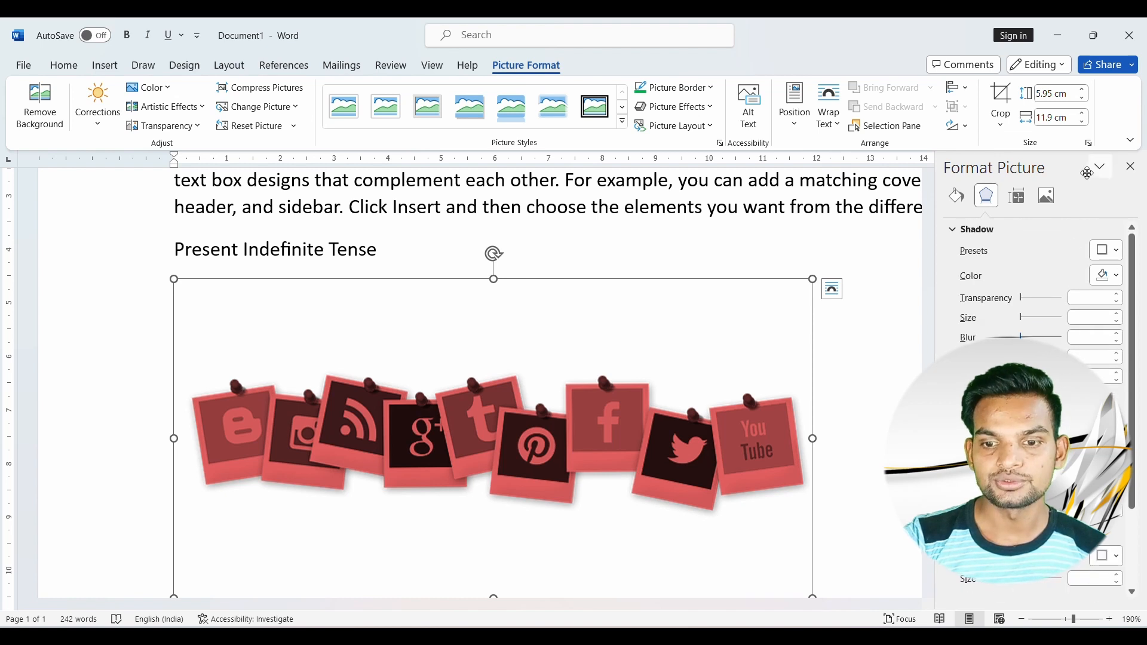
click(1129, 166)
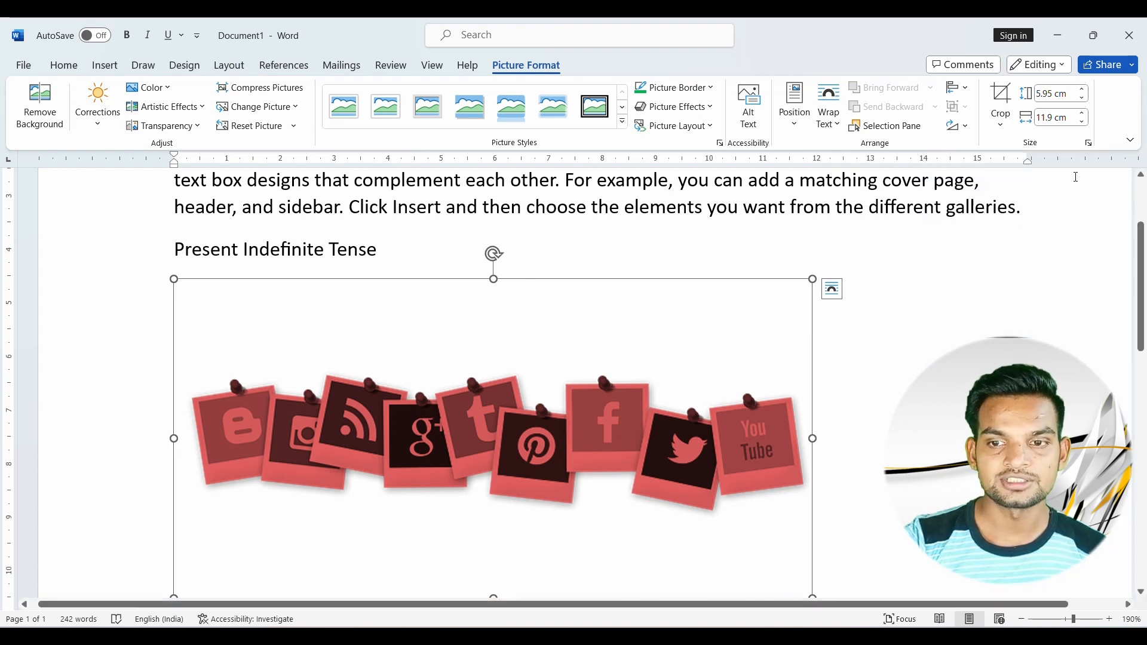
click(200, 125)
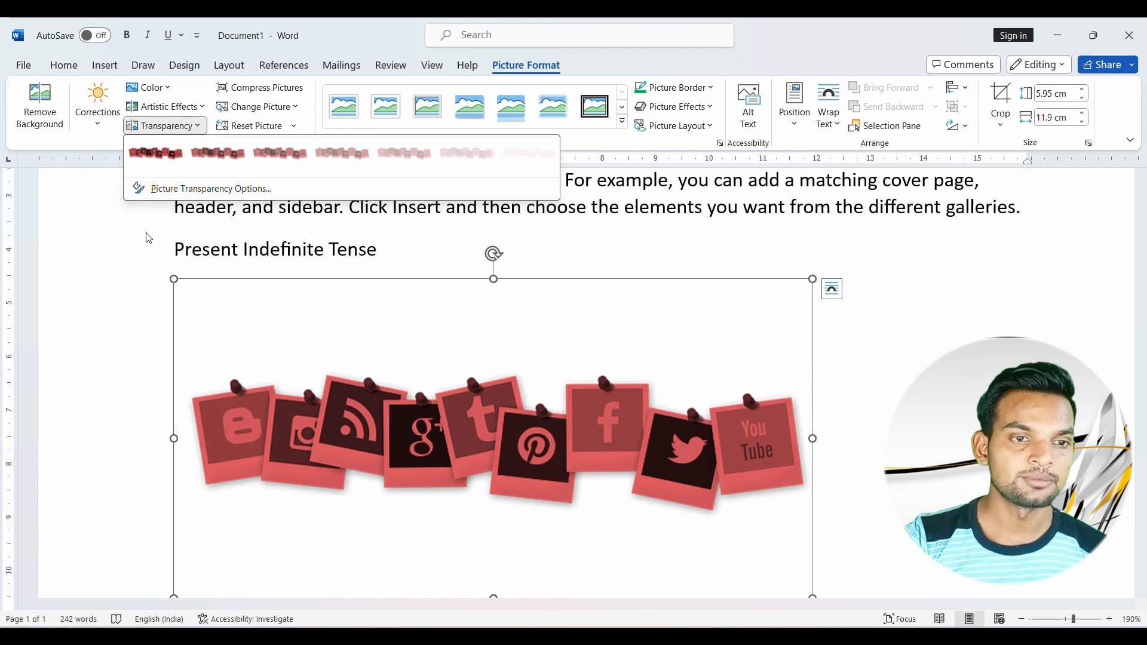
click(145, 236)
Step: Try compressing only this picture at E-mail (96 ppi) resolution with cropped areas deleted, and dismiss the compression settings
click(277, 91)
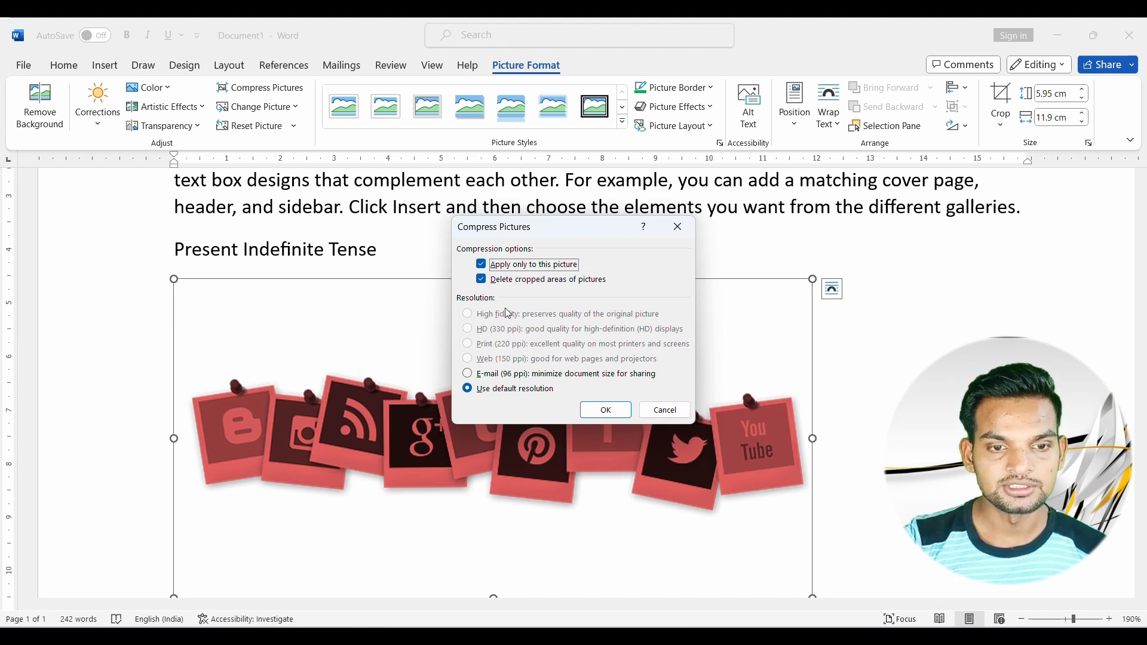
click(483, 280)
click(481, 265)
click(482, 280)
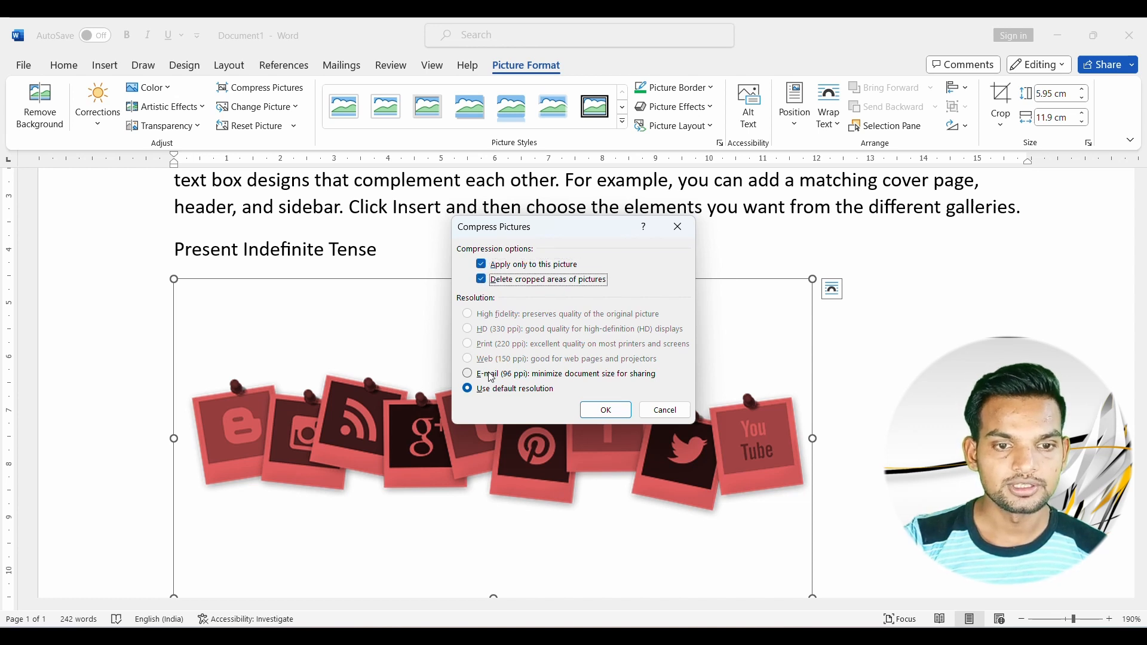
click(469, 375)
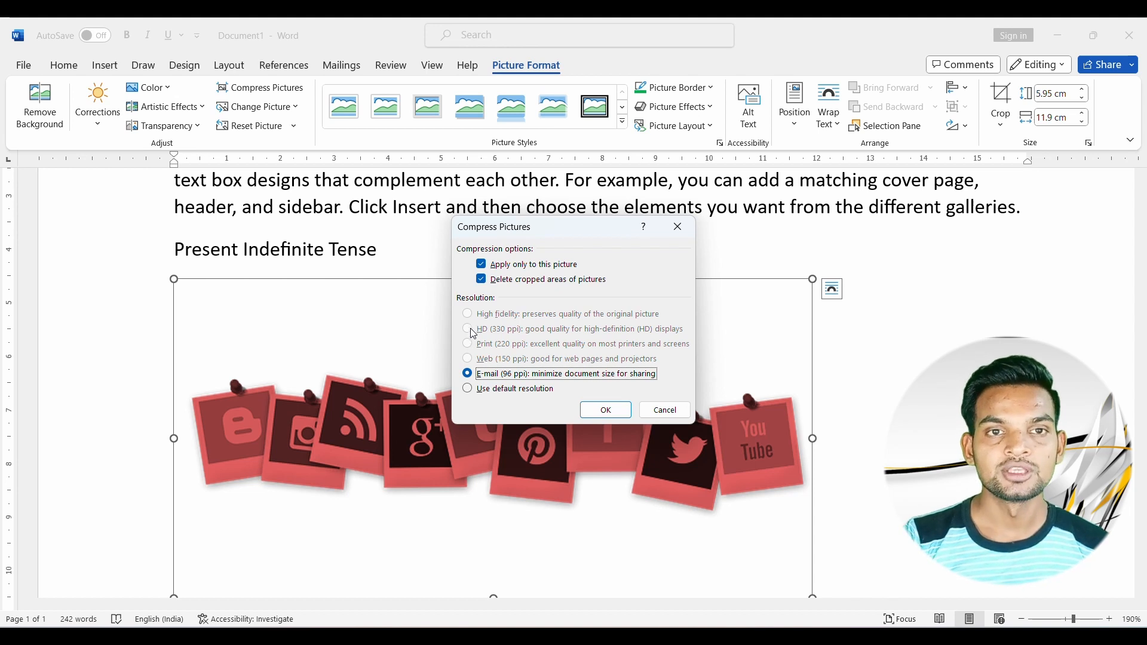
click(677, 226)
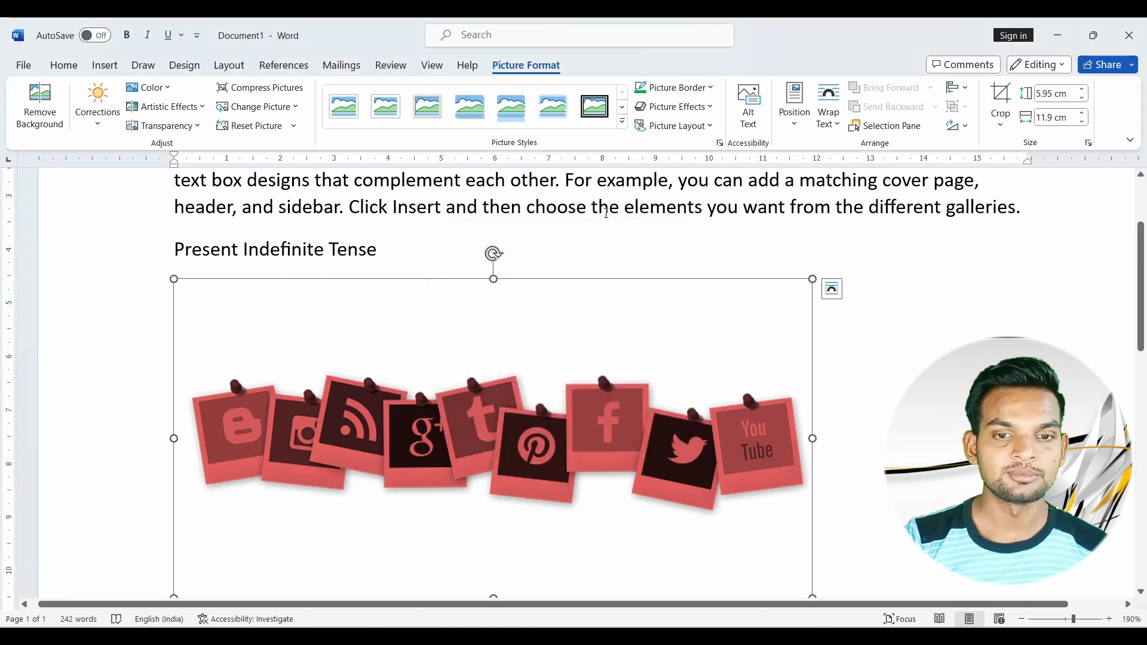
Step: Replace the social media picture with loudspeaker-1459128_640 from the Downloads folder on this device
click(298, 110)
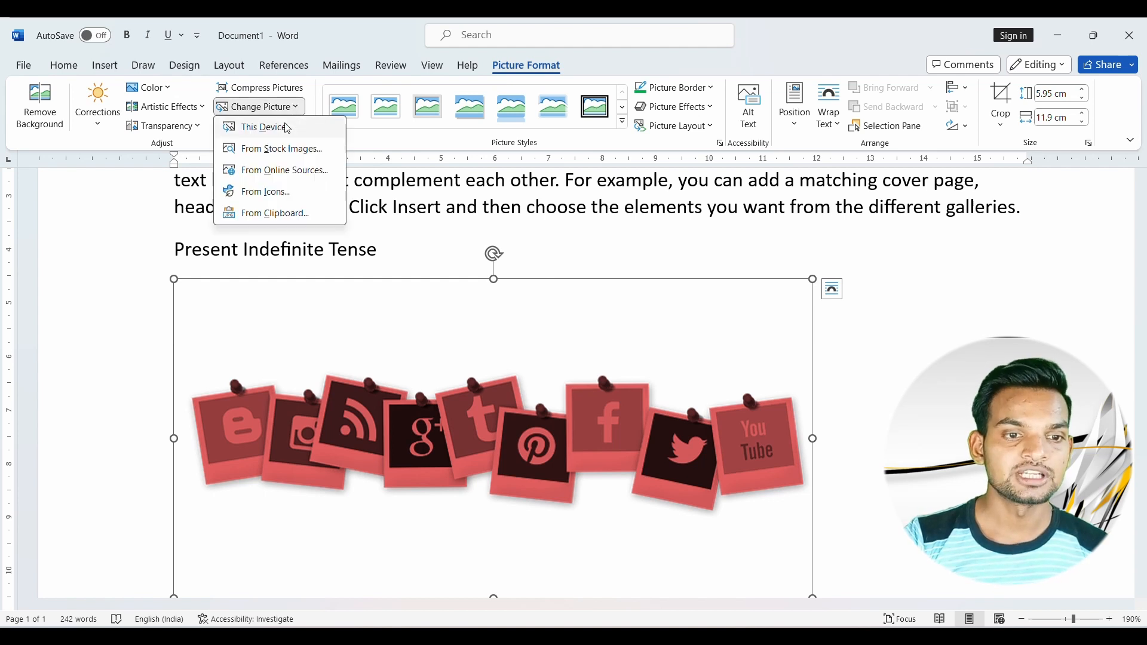
click(372, 302)
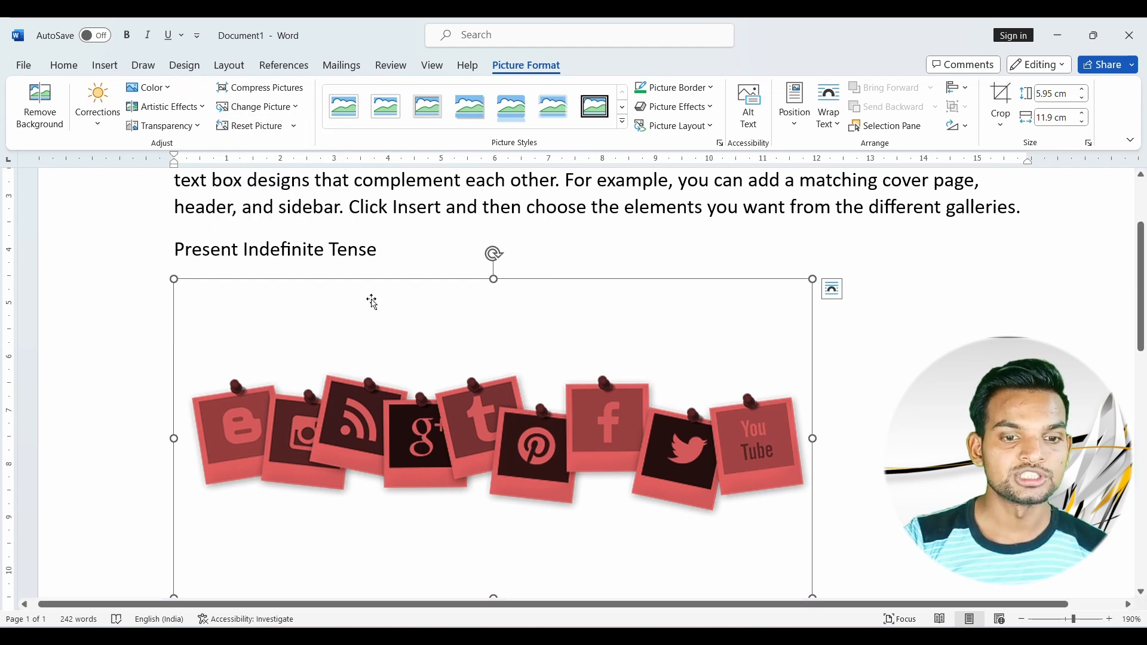
click(294, 111)
click(260, 126)
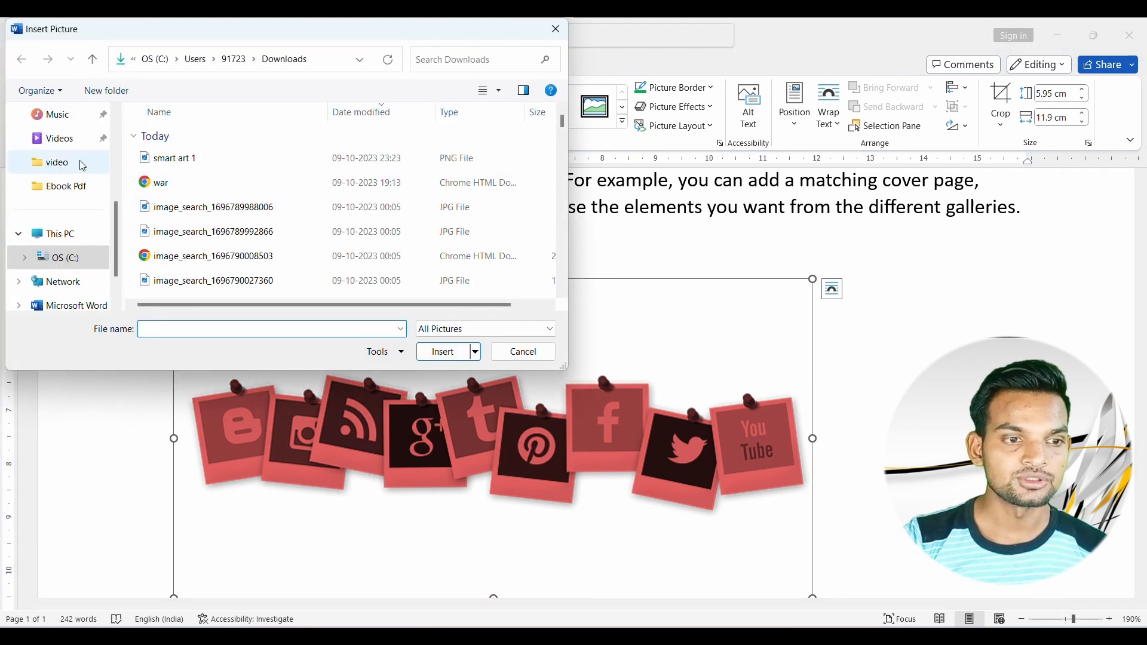
scroll(35, 150, up, 3)
click(60, 186)
scroll(238, 203, down, 1)
scroll(273, 199, down, 10)
scroll(281, 179, down, 10)
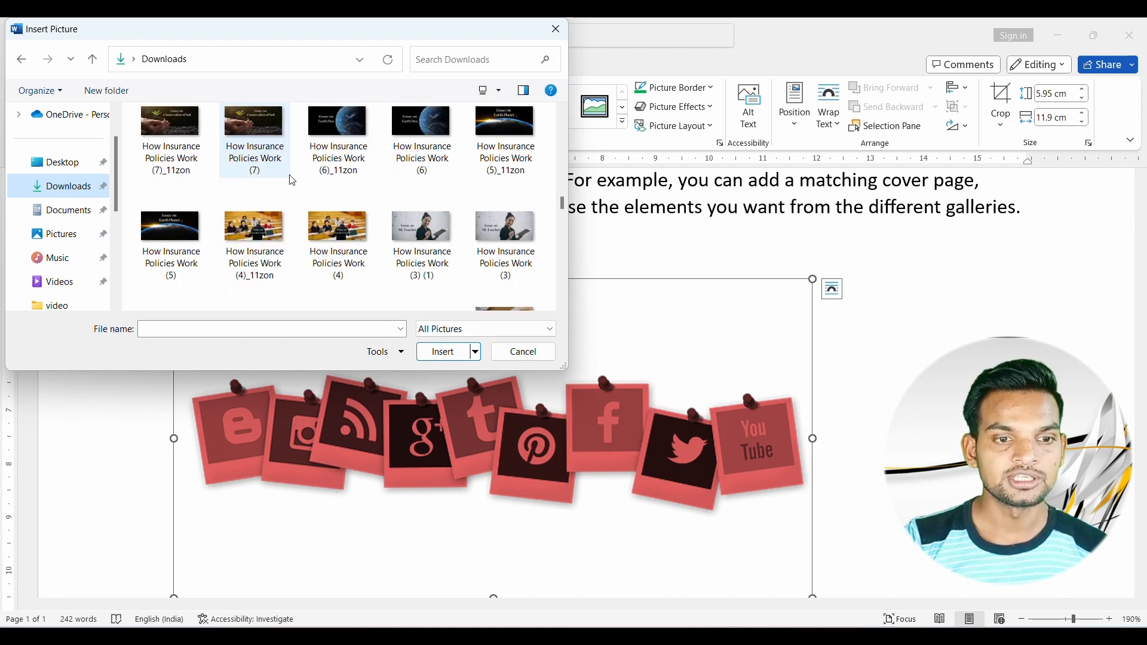
scroll(461, 195, up, 6)
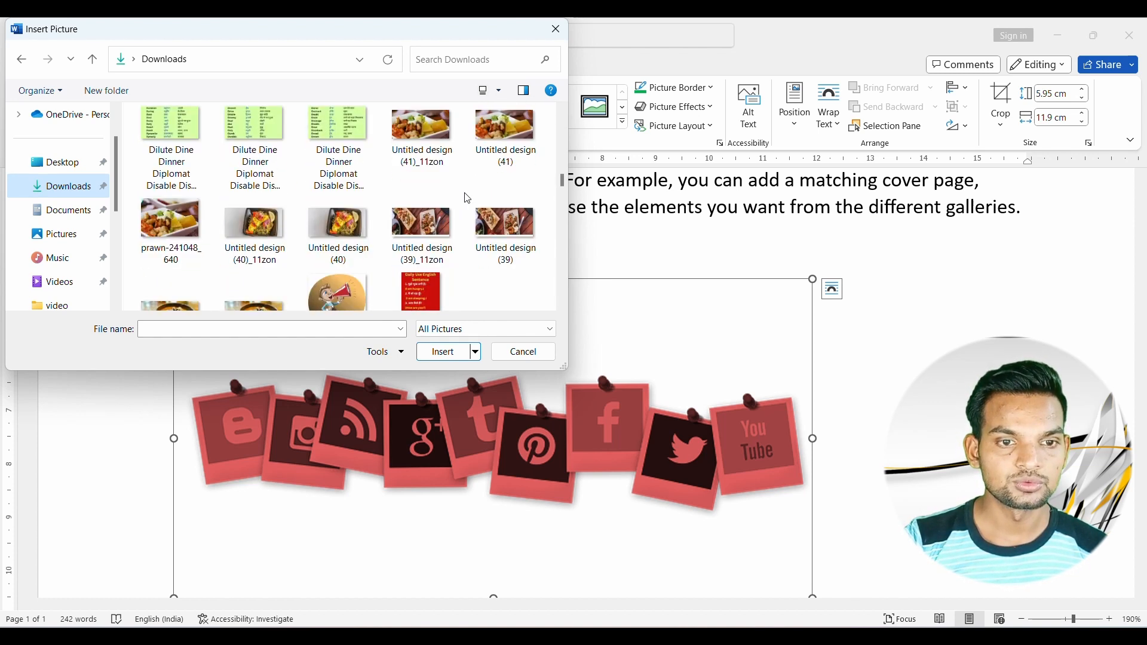
click(342, 303)
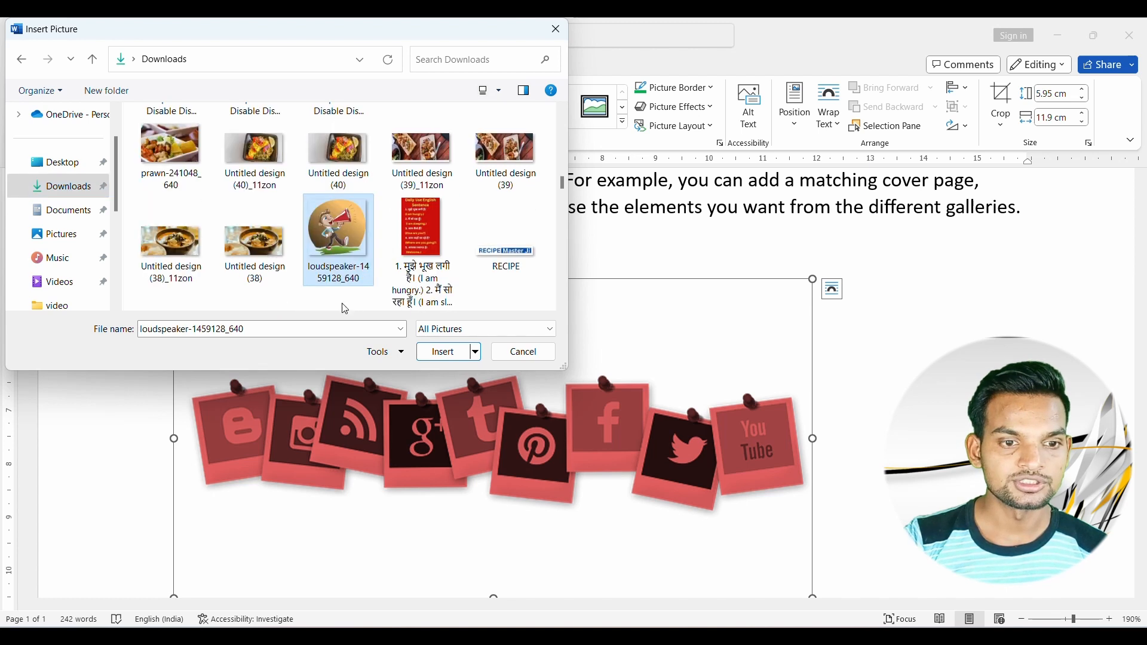
click(442, 352)
scroll(551, 379, down, 8)
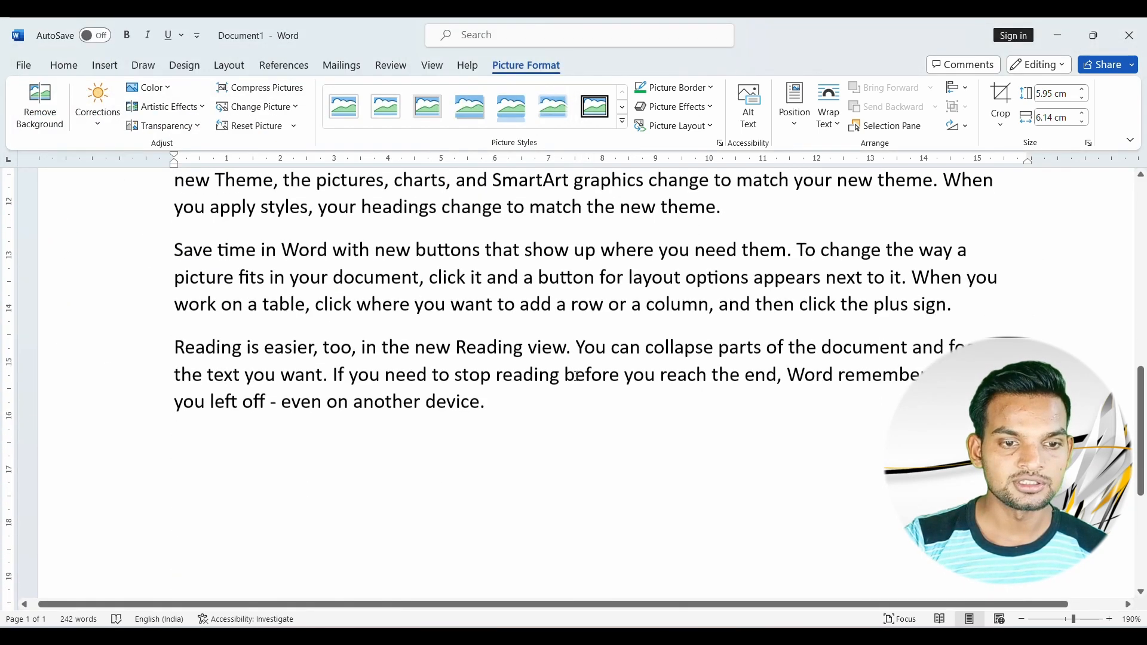
scroll(571, 375, up, 5)
scroll(575, 358, up, 2)
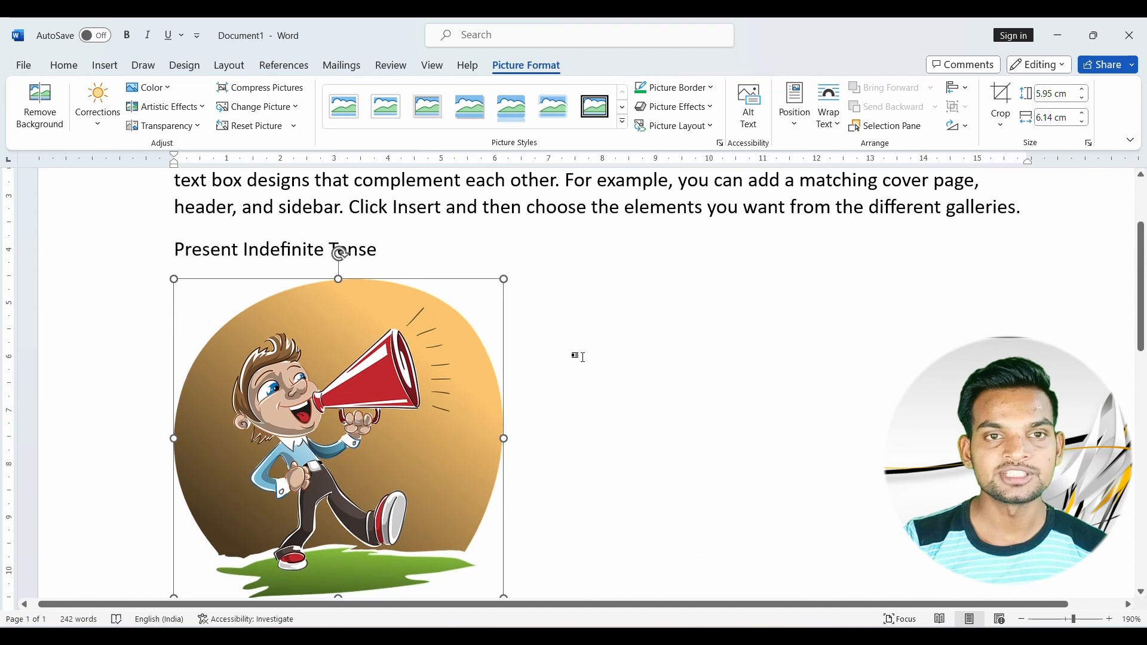
Step: Try replacing the loudspeaker picture with the stock image of two hands reaching toward each other
scroll(582, 357, up, 2)
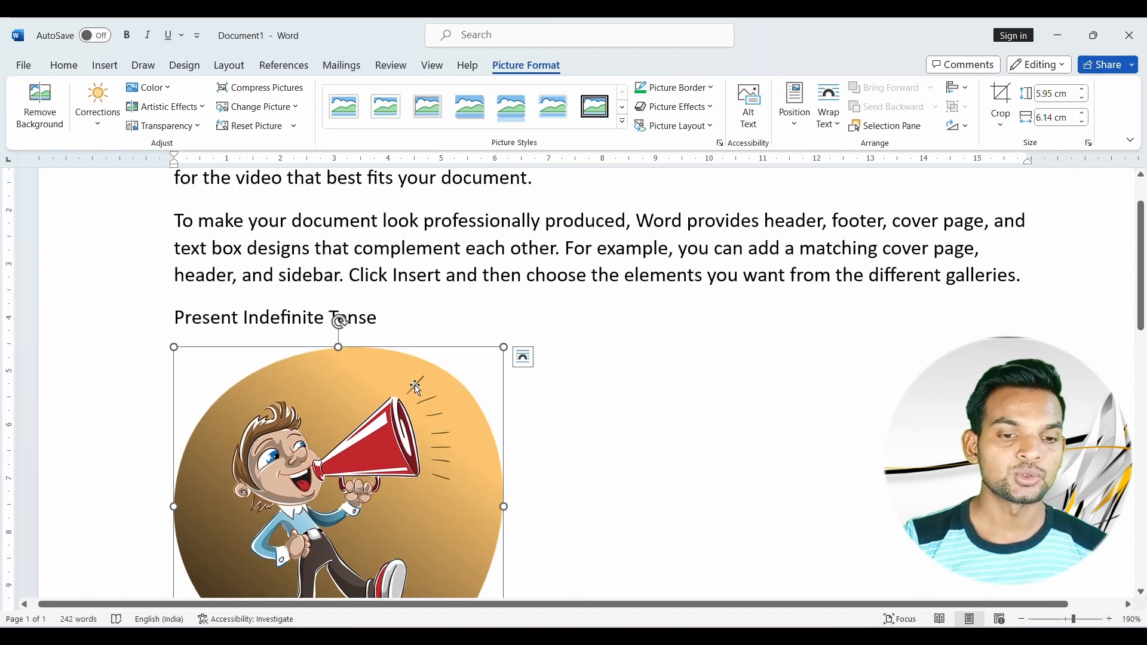
scroll(416, 387, down, 2)
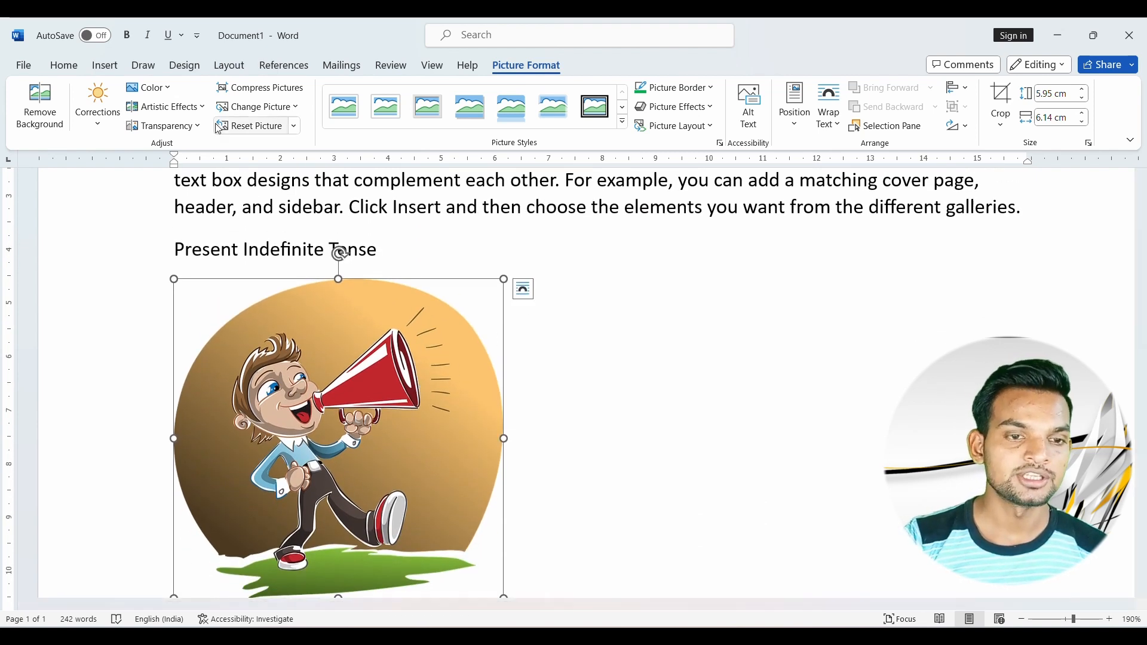
click(293, 108)
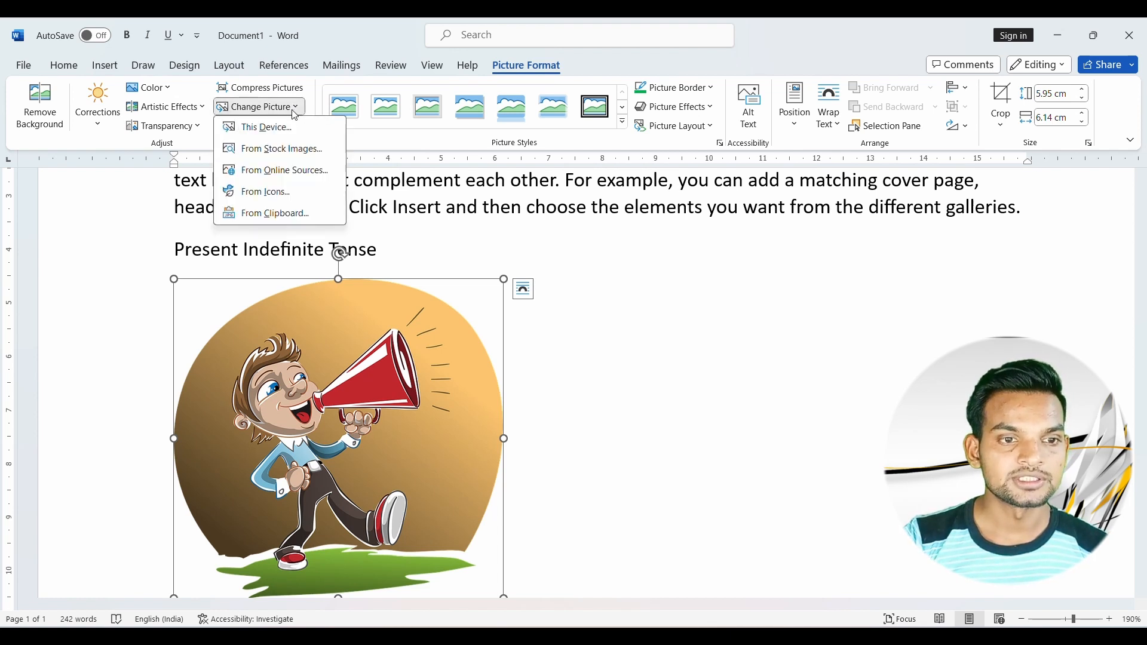
click(282, 157)
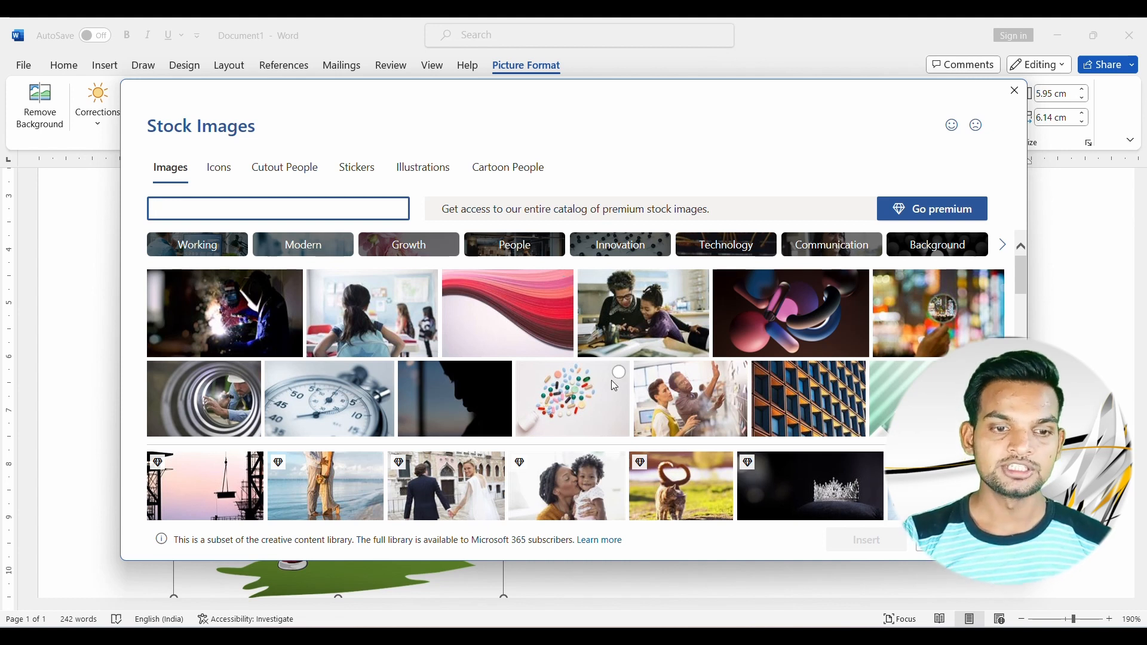
scroll(614, 383, down, 5)
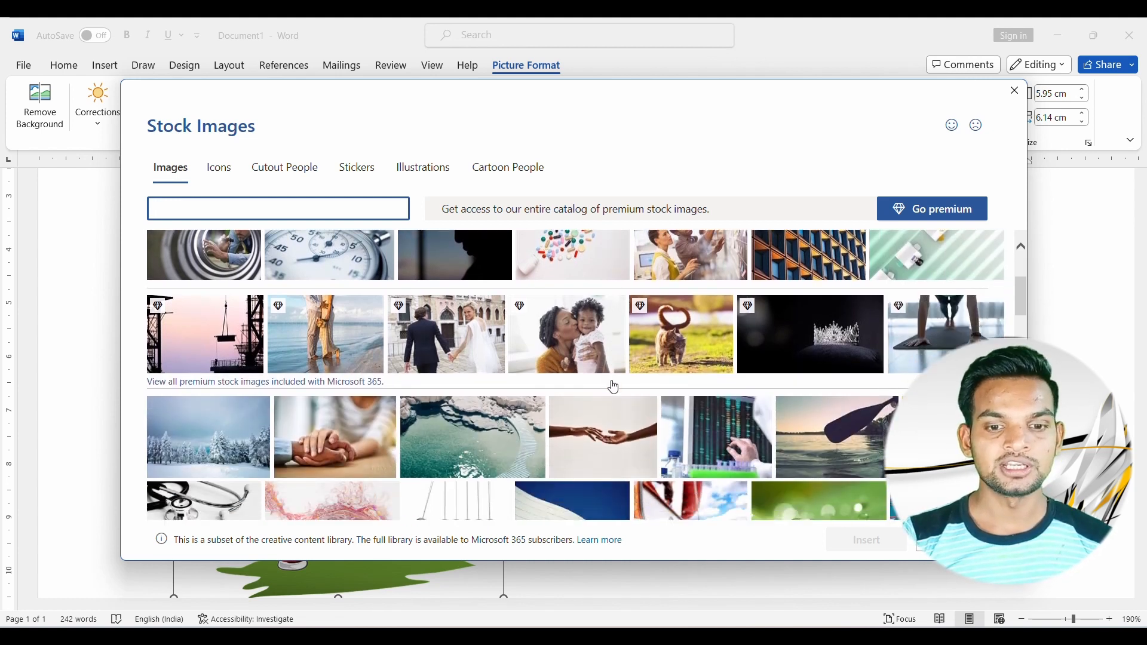
click(594, 349)
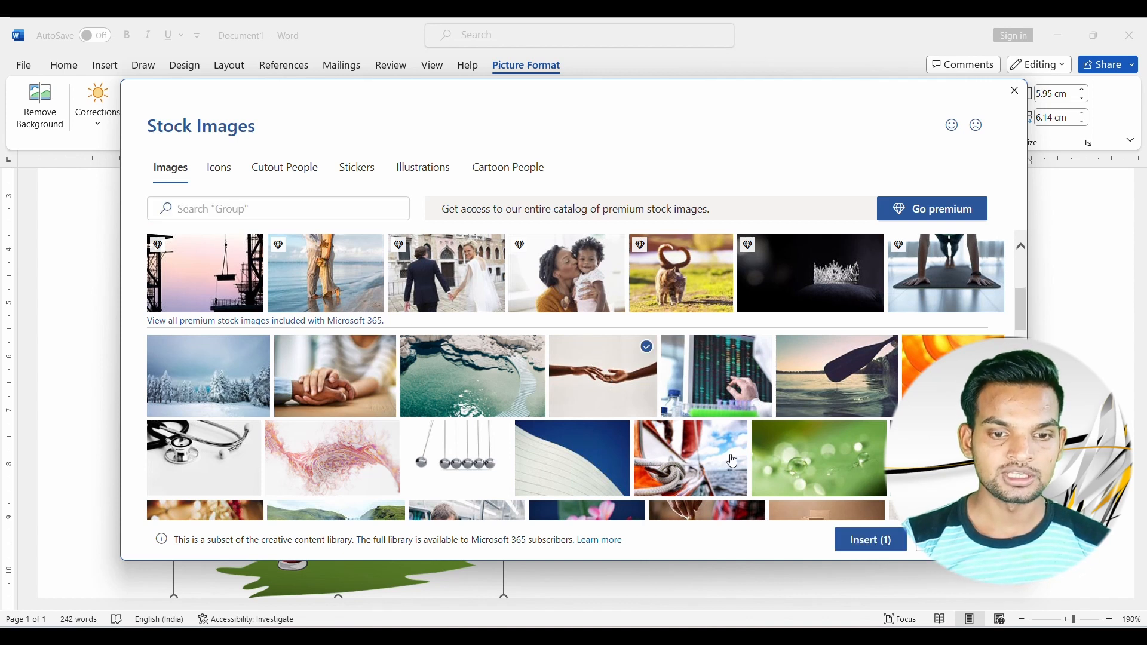
click(850, 544)
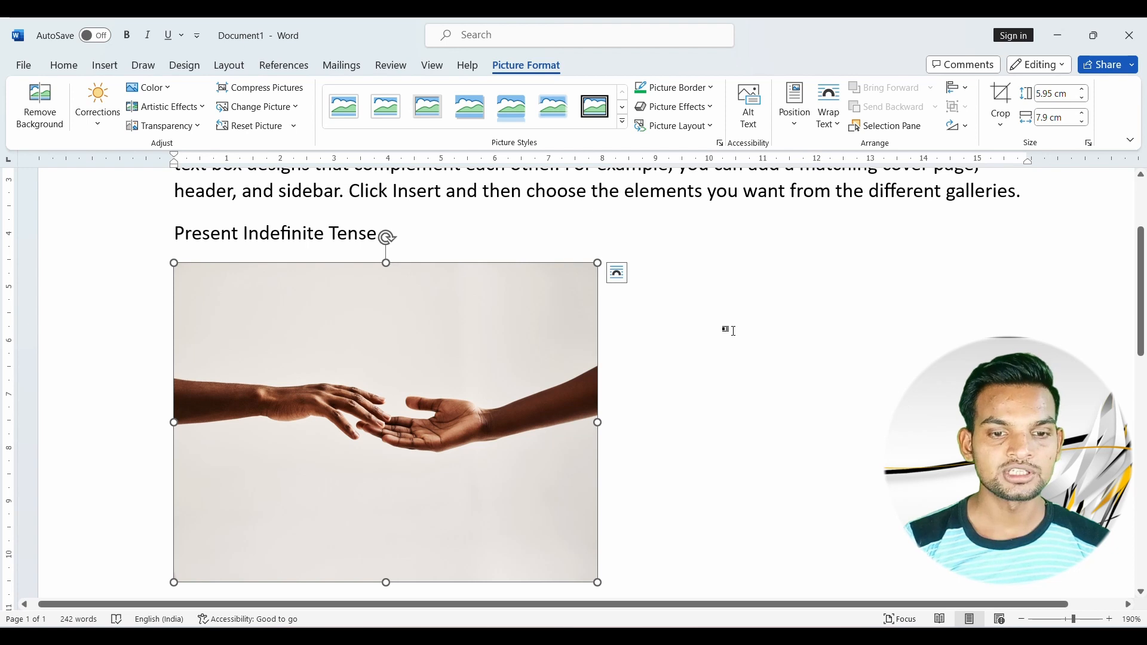
scroll(717, 341, down, 4)
scroll(671, 356, up, 5)
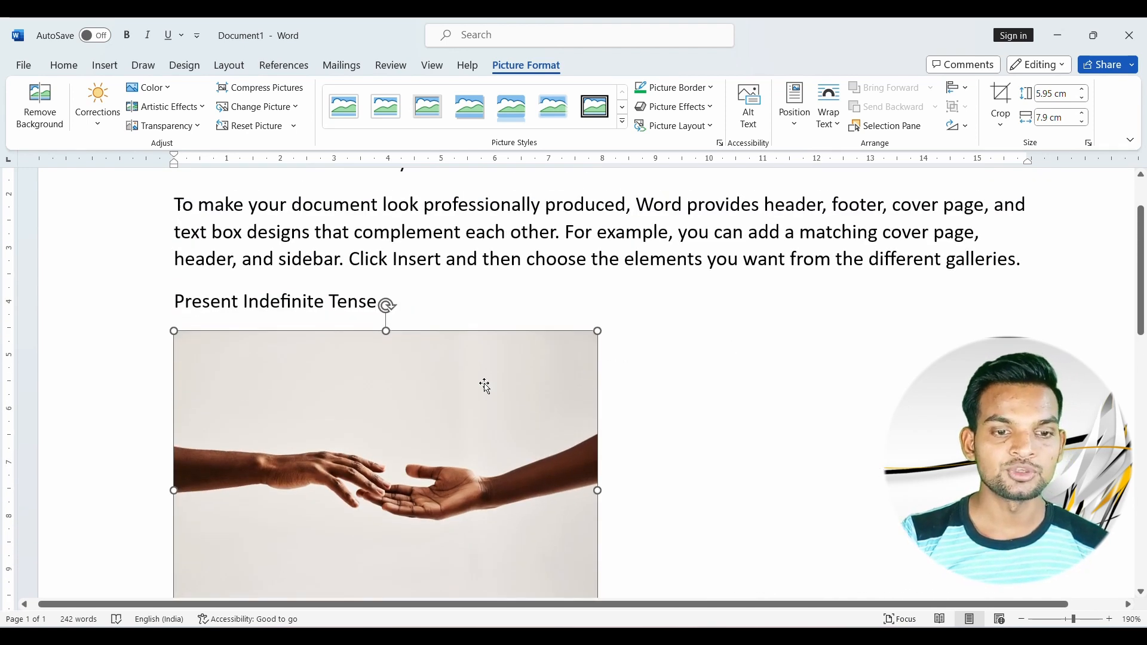
scroll(484, 386, down, 3)
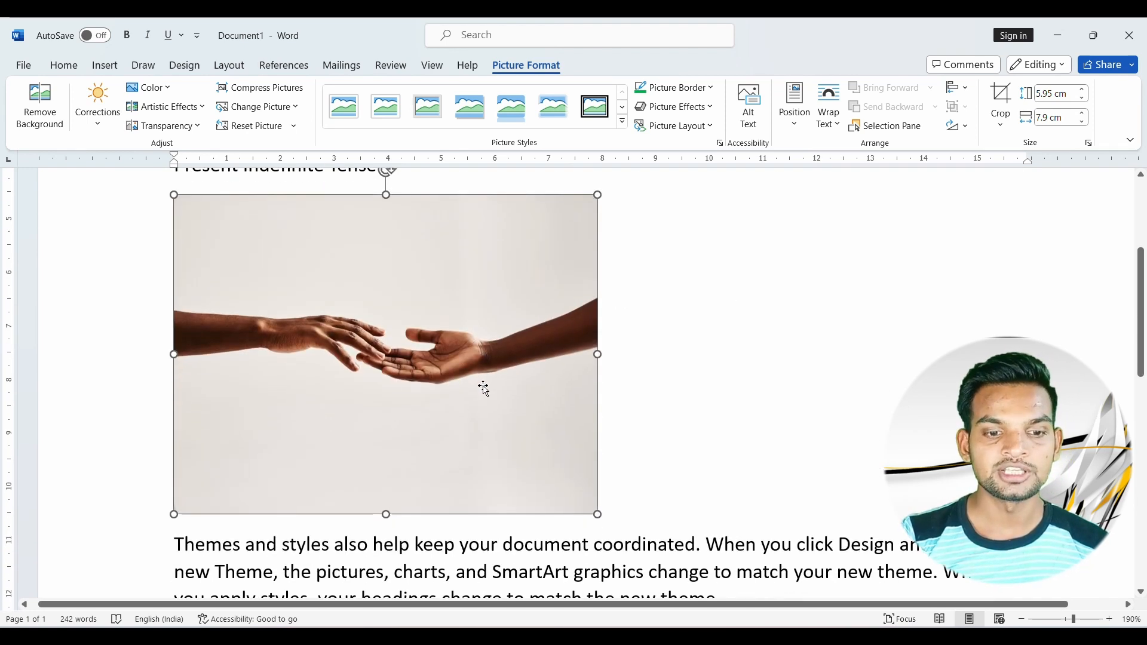
Step: Try replacing the picture of the two hands with the solid black apple icon
click(294, 111)
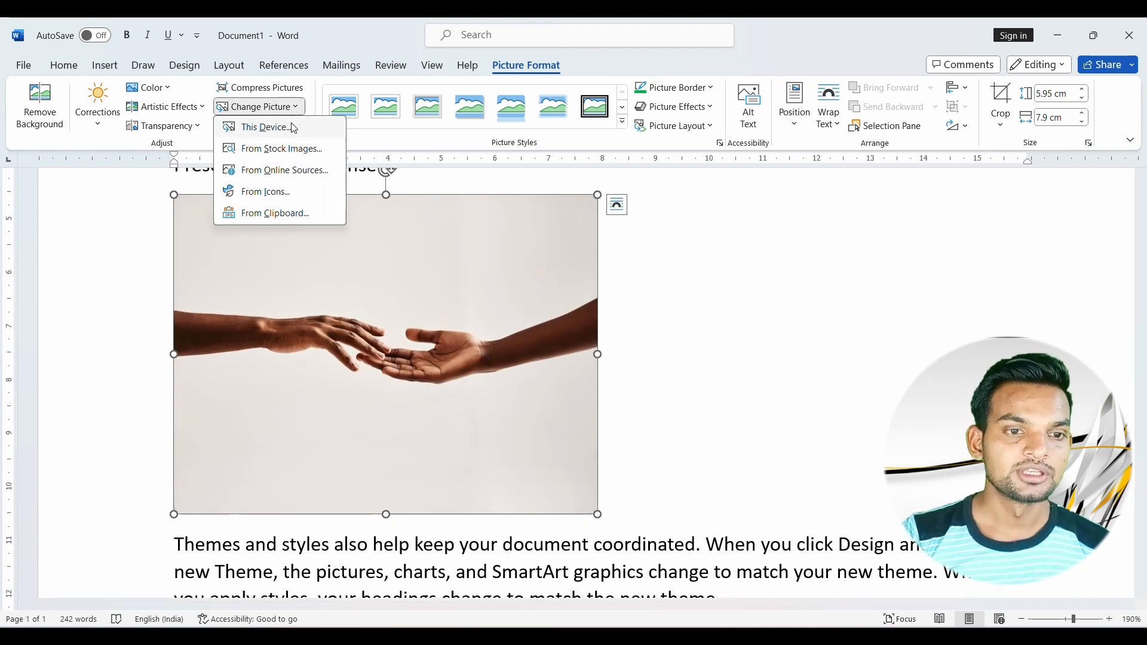
click(272, 193)
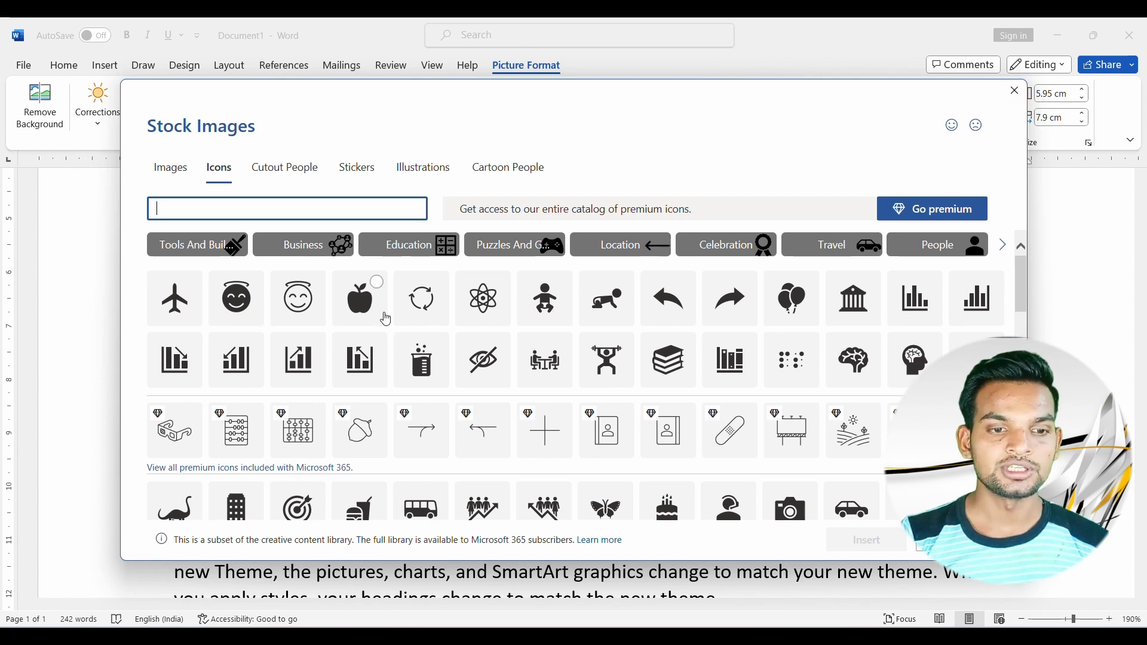
click(365, 312)
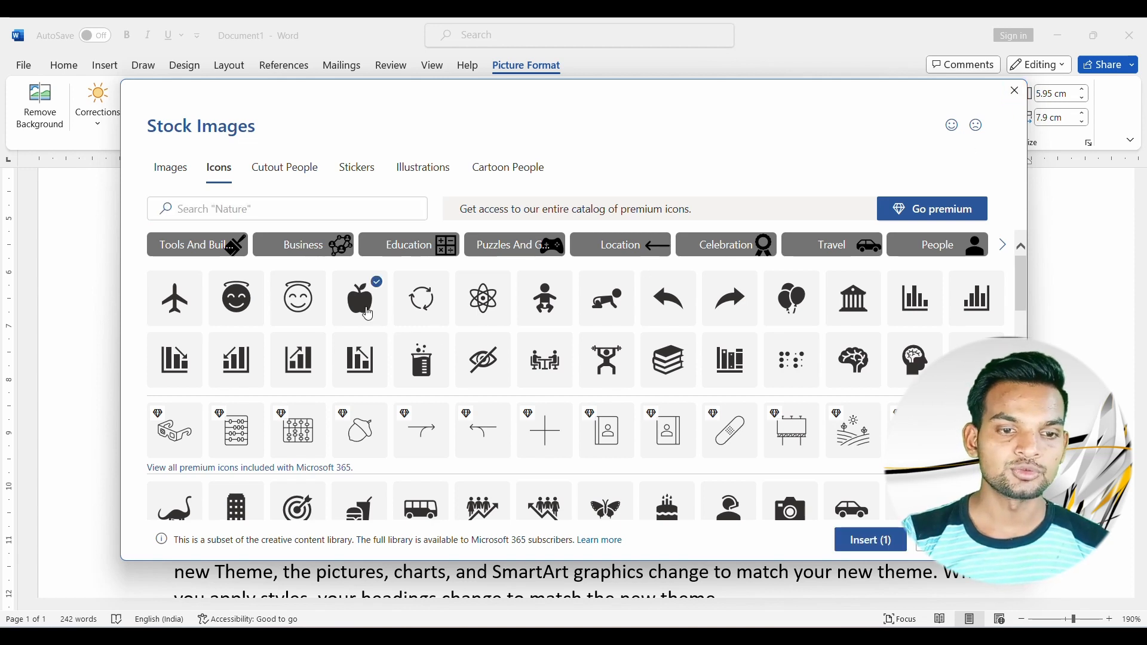
click(854, 542)
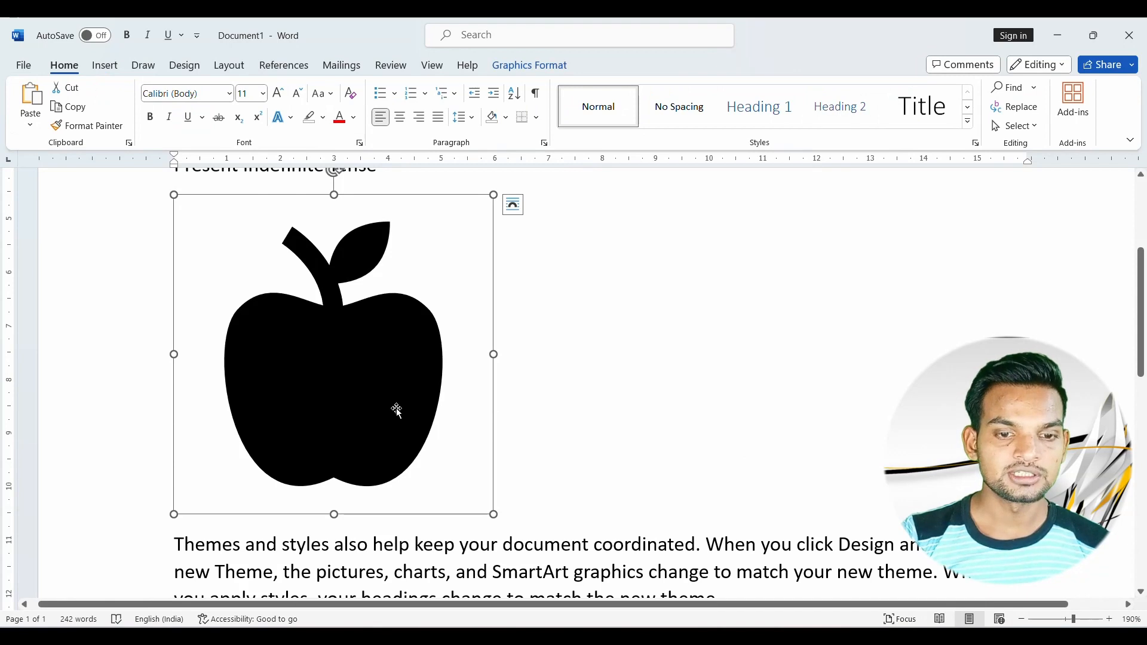
Step: Delete the loudspeaker picture below the Present Indefinite Tense line
click(105, 66)
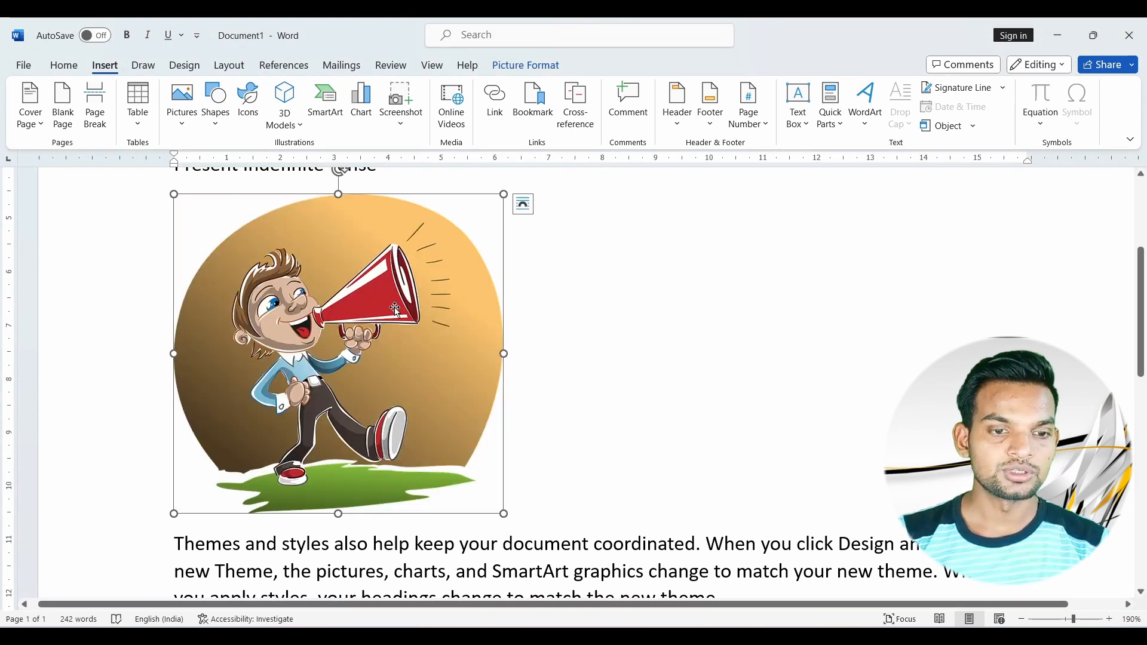
click(182, 123)
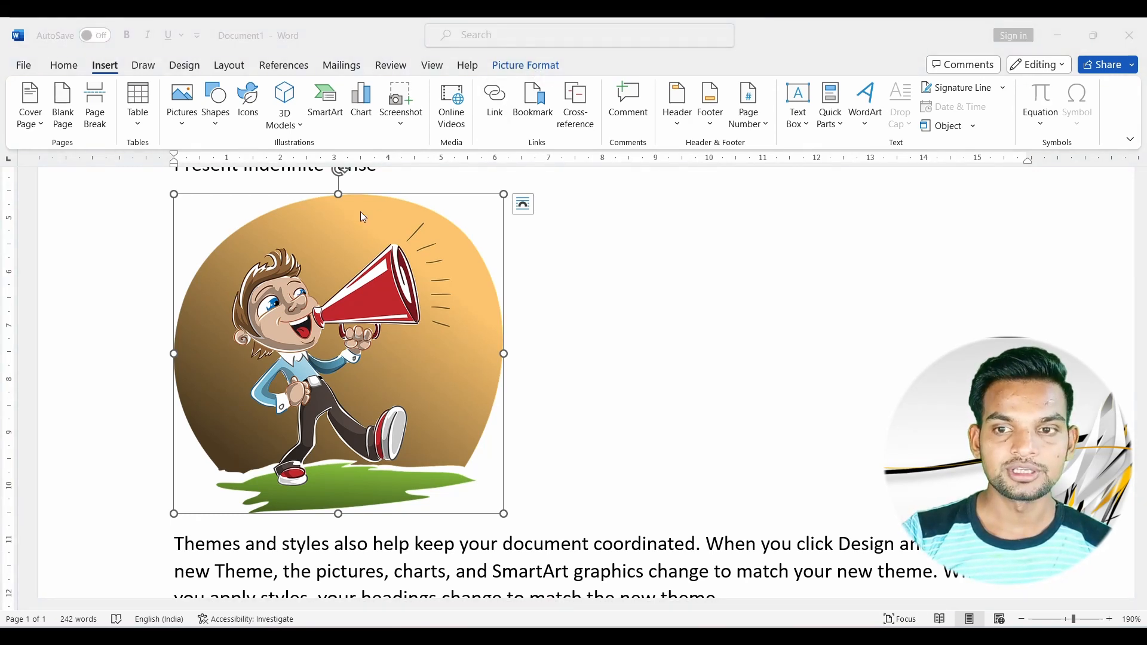
click(409, 267)
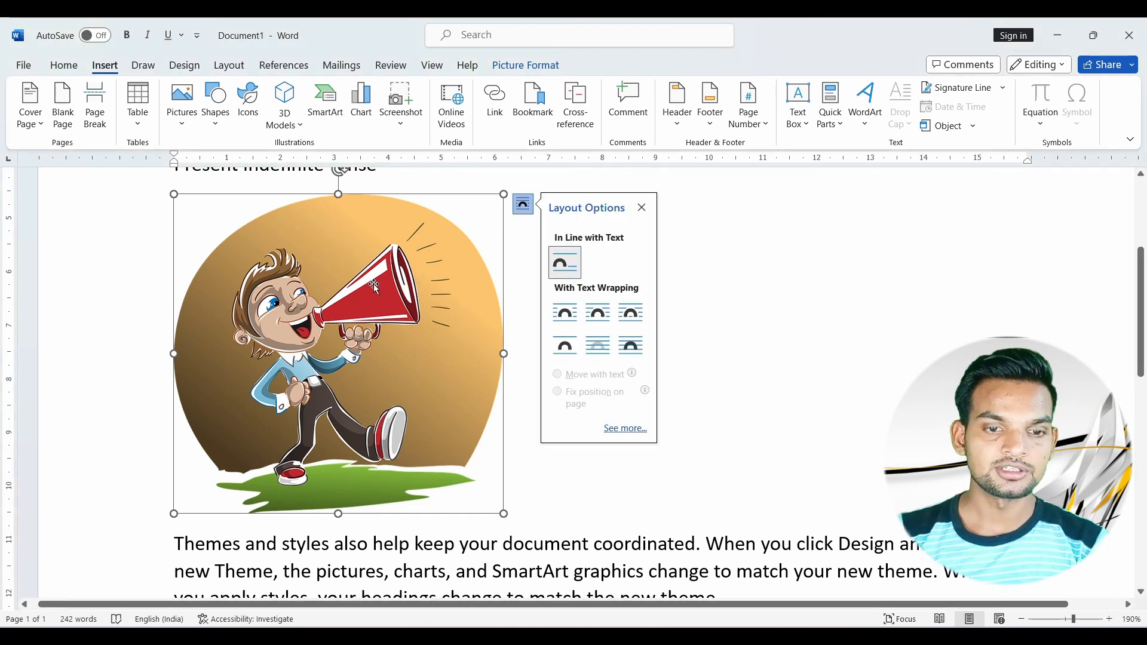
key(Delete)
scroll(269, 209, up, 3)
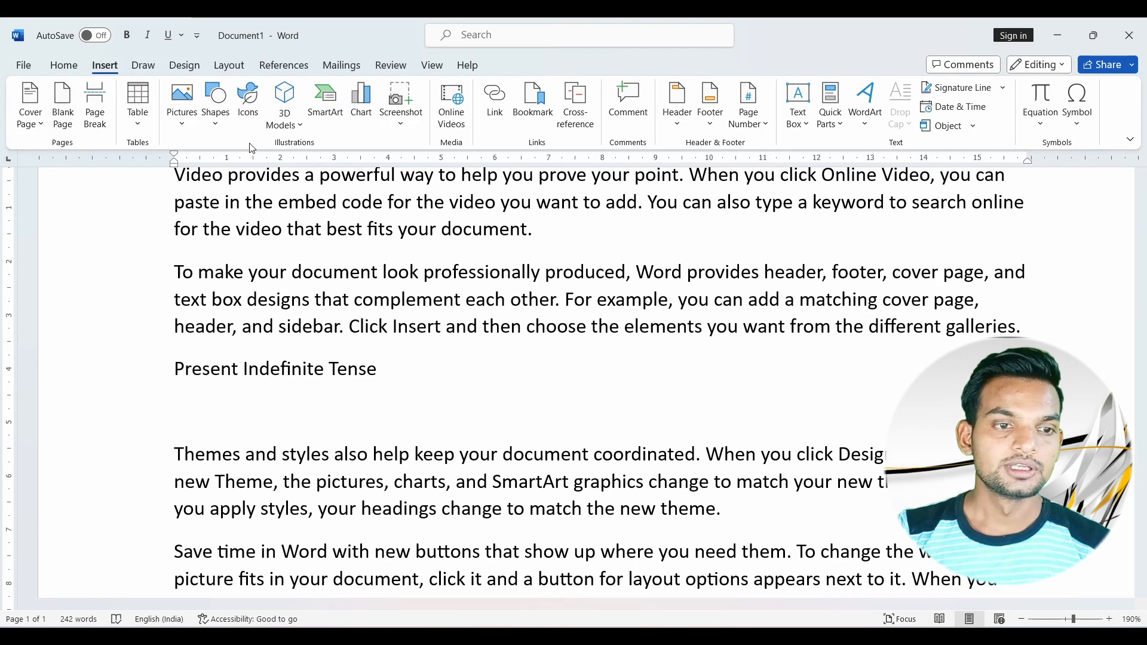
Step: Add two new paragraphs after the last text paragraph at the end of the document
click(215, 101)
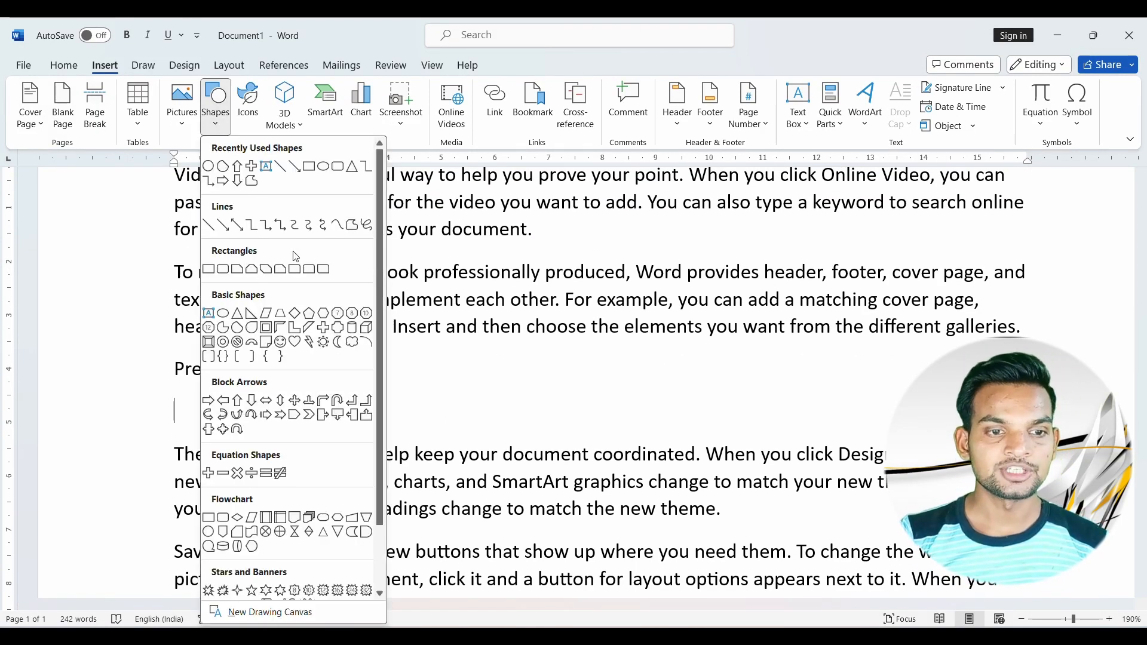
scroll(482, 322, down, 8)
click(481, 322)
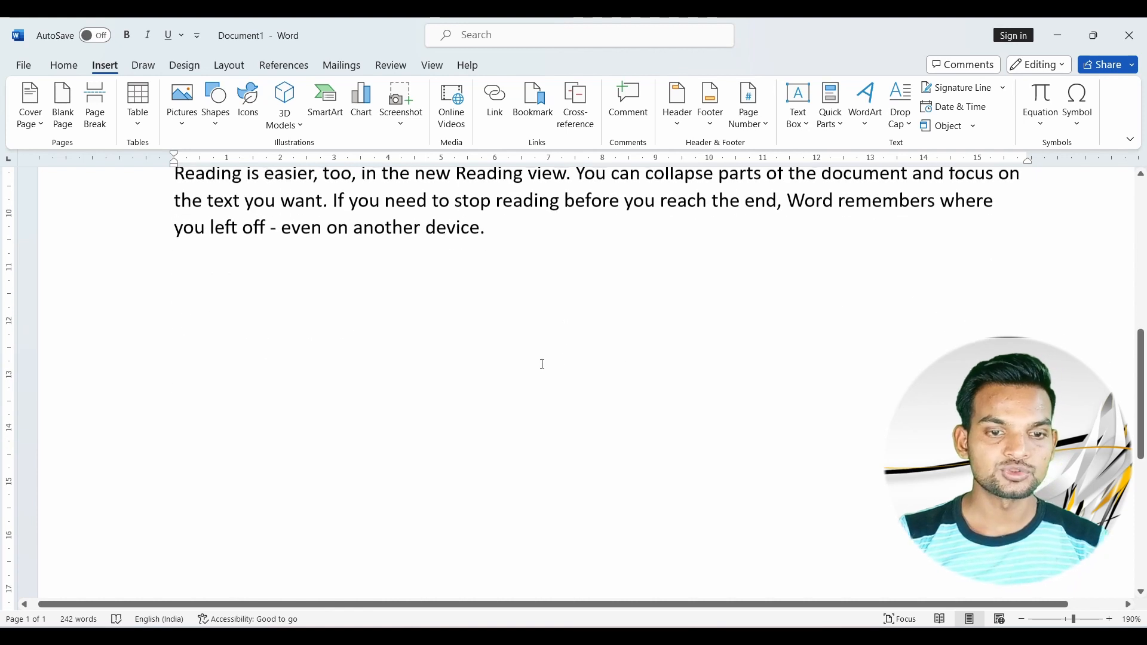
key(Return)
key(Return)
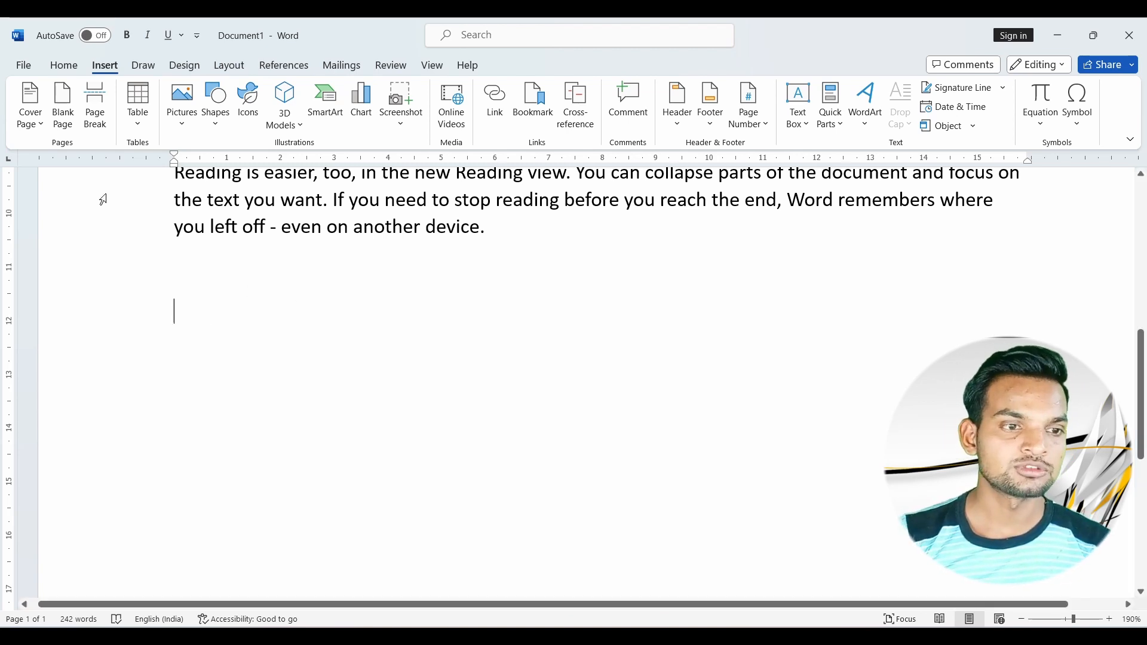
Step: Enter the number 22 followed by a space on the new last line at font size 26
click(63, 65)
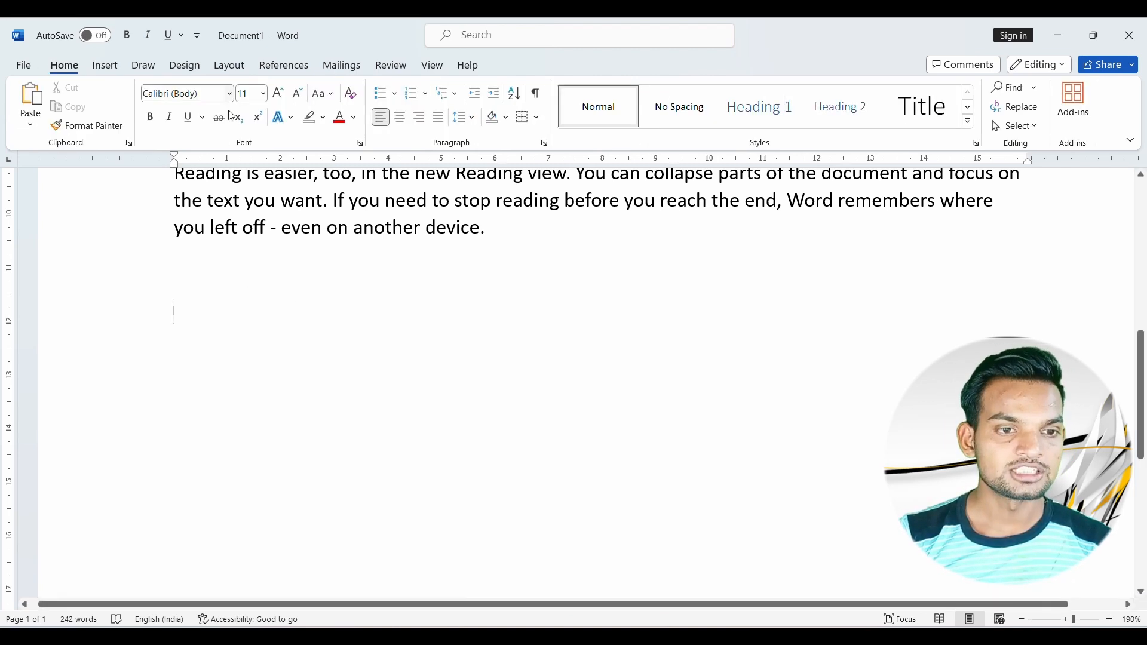
click(263, 93)
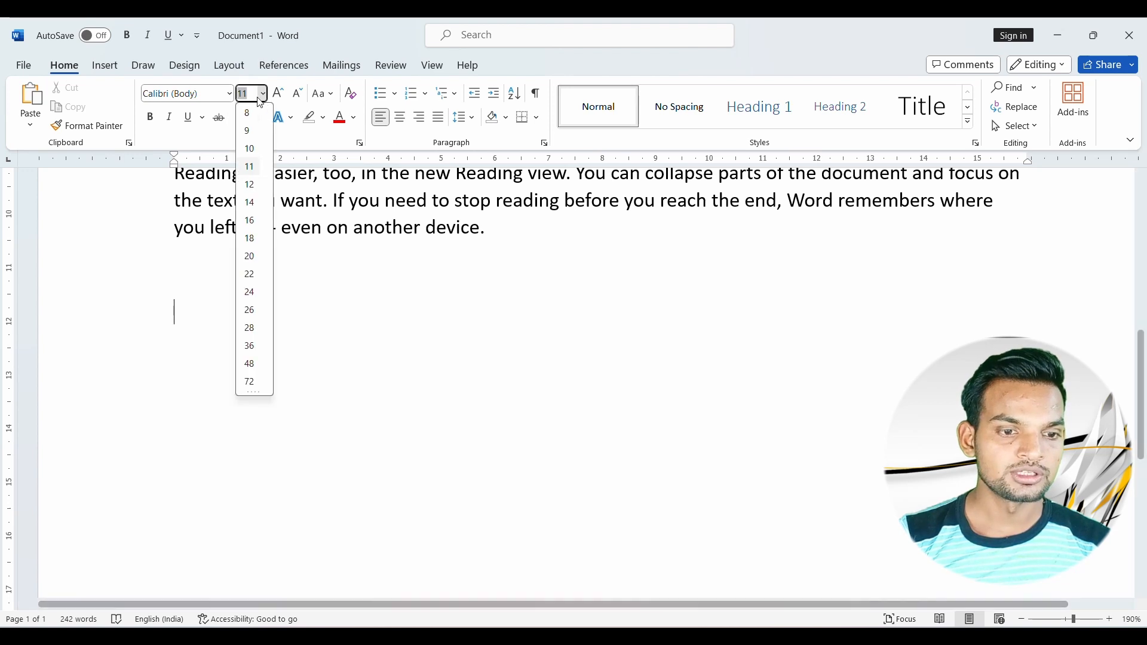
click(250, 310)
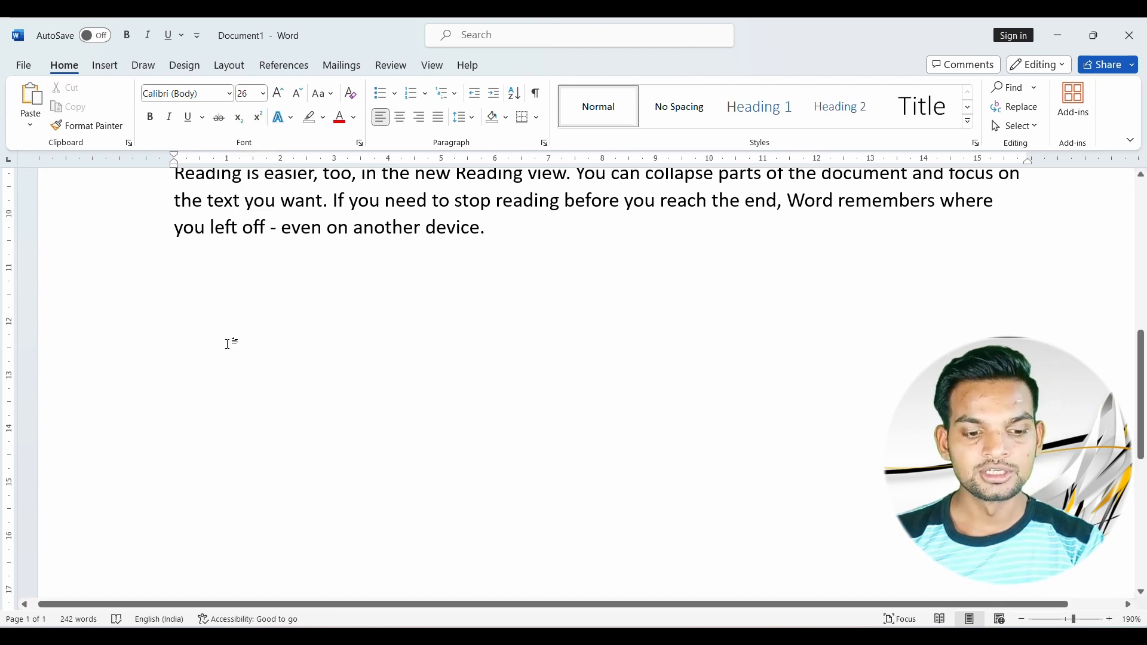
text(22)
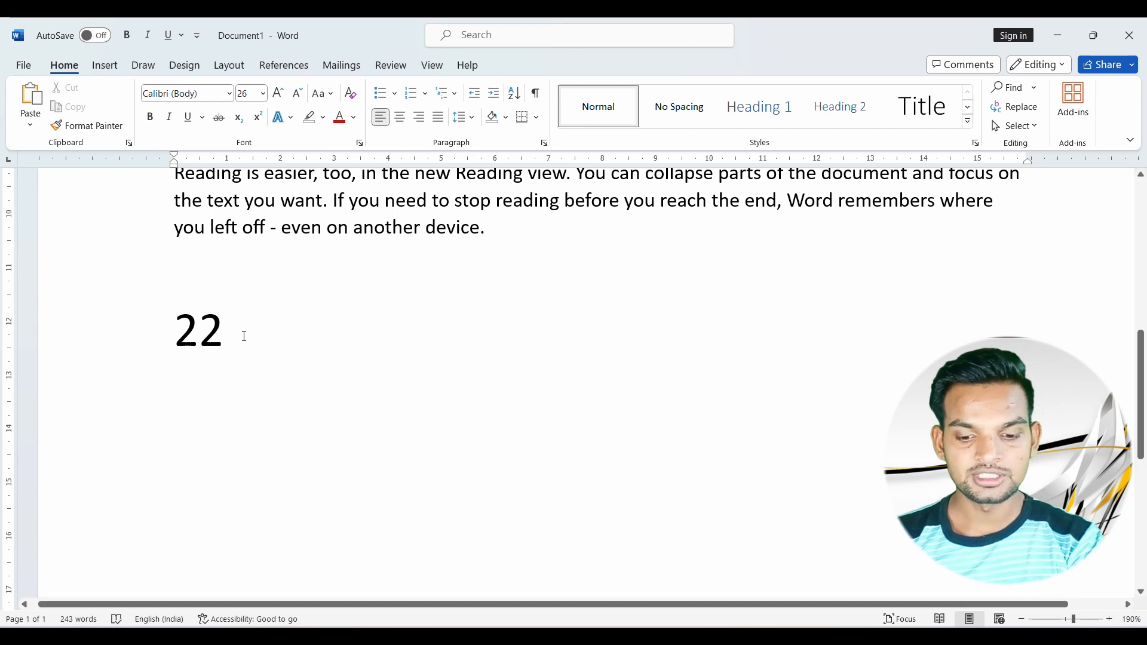
text( =+)
key(BackSpace)
key(BackSpace)
text(+)
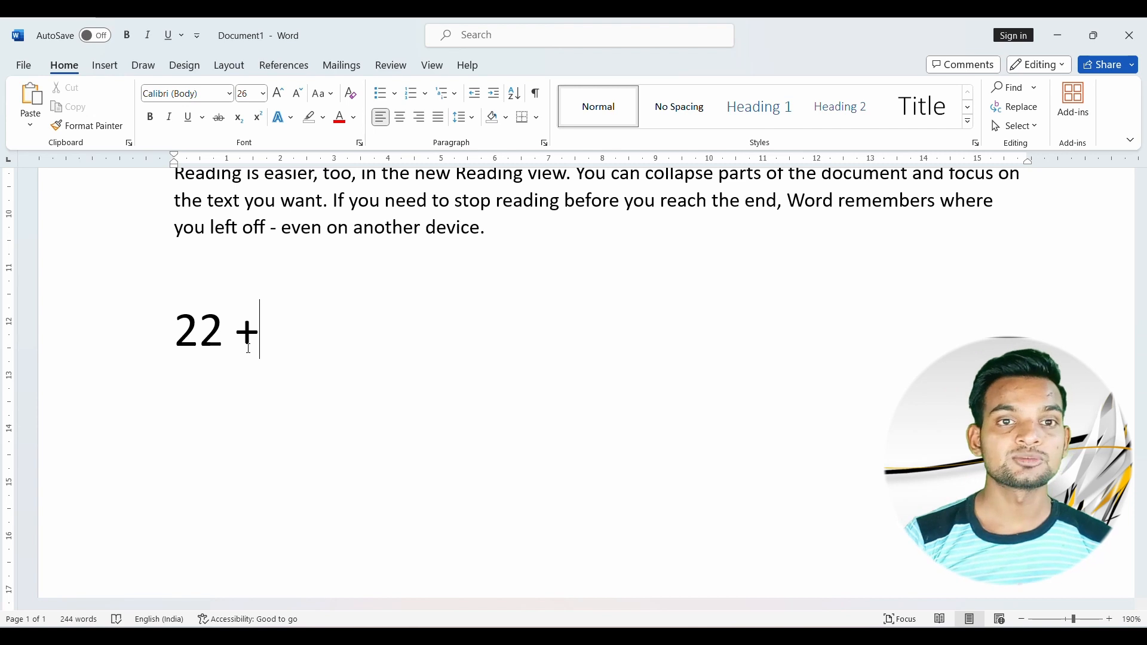
key(BackSpace)
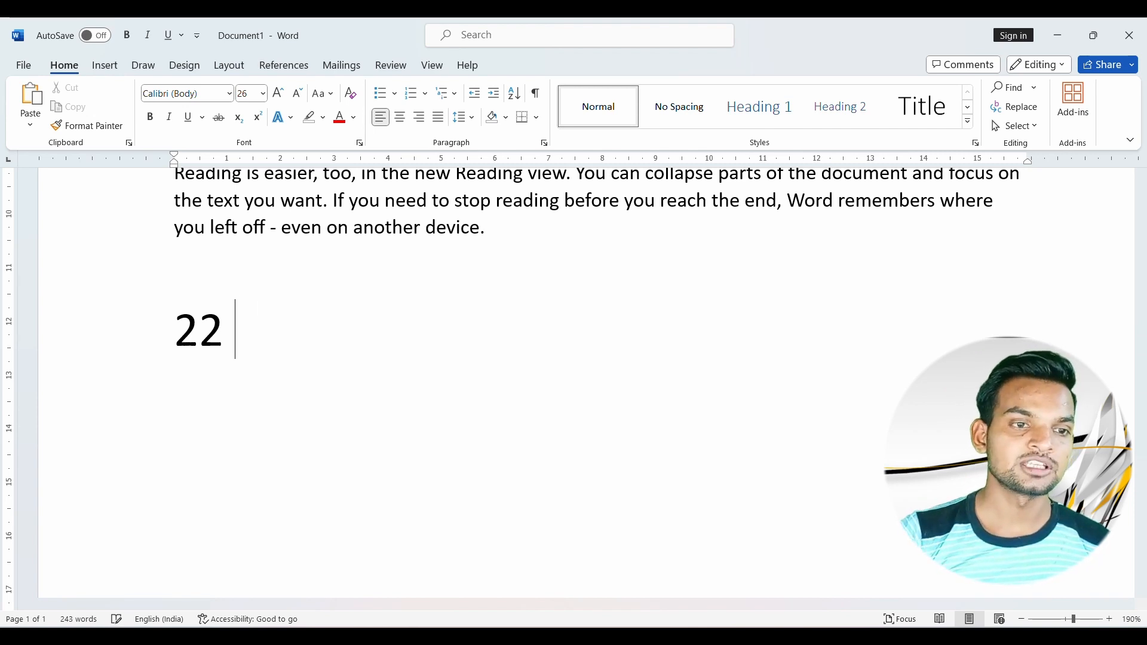
Step: Draw a plus sign equation shape about 0.89 cm high and 0.99 cm wide just after the number 22
click(96, 70)
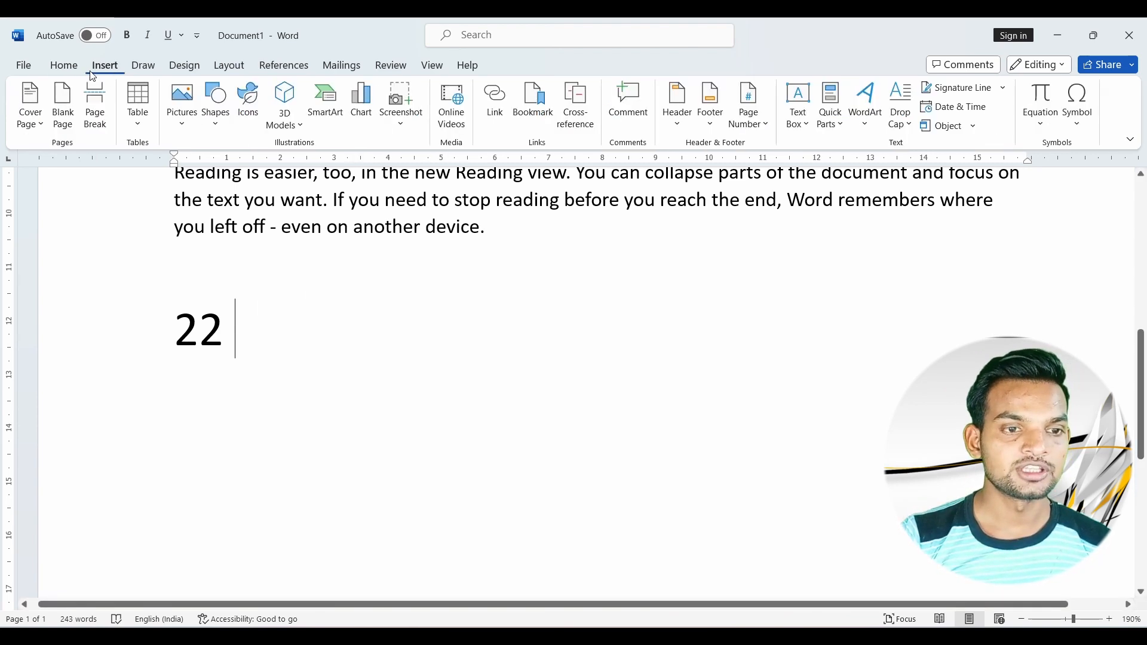
click(216, 105)
scroll(237, 313, down, 1)
scroll(251, 311, up, 1)
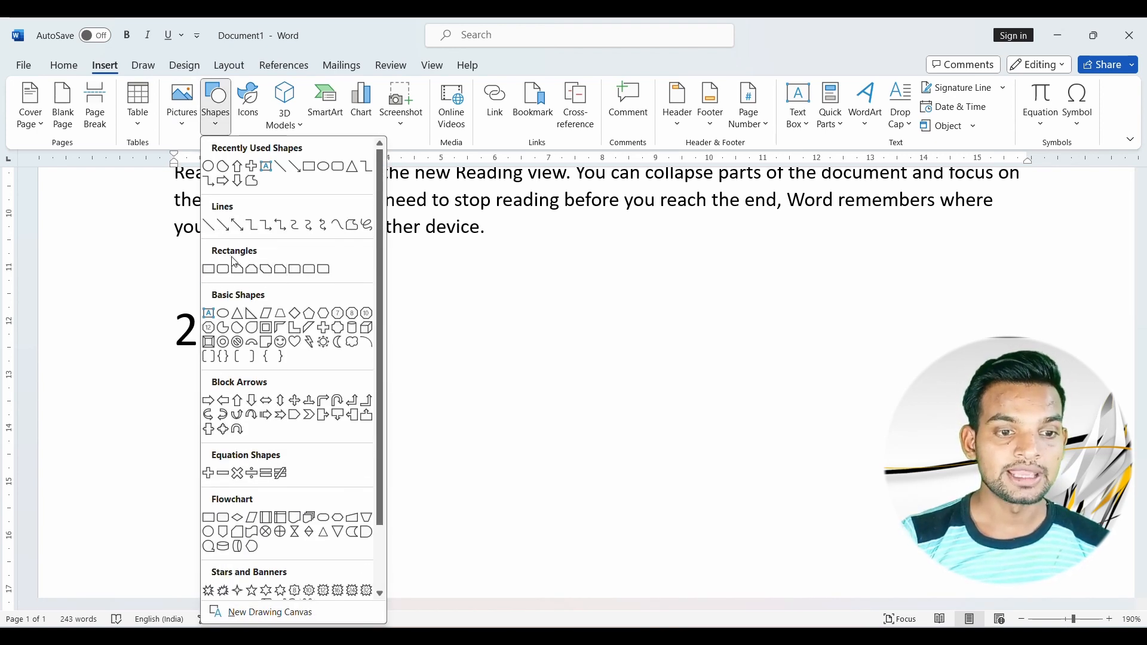
scroll(235, 308, down, 1)
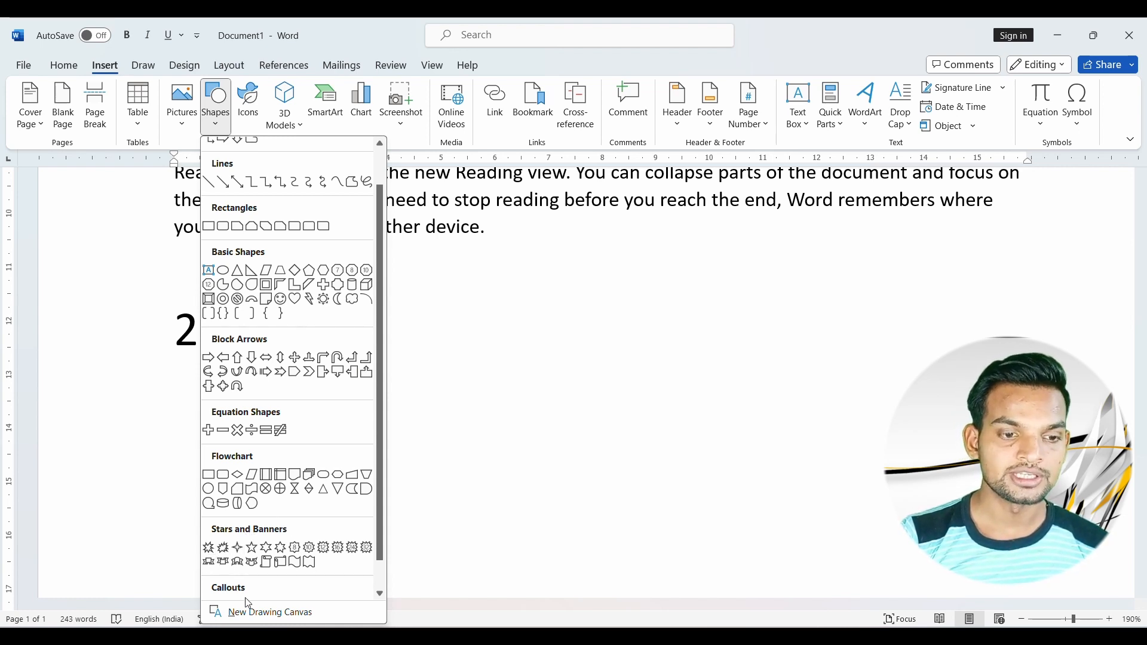
click(207, 430)
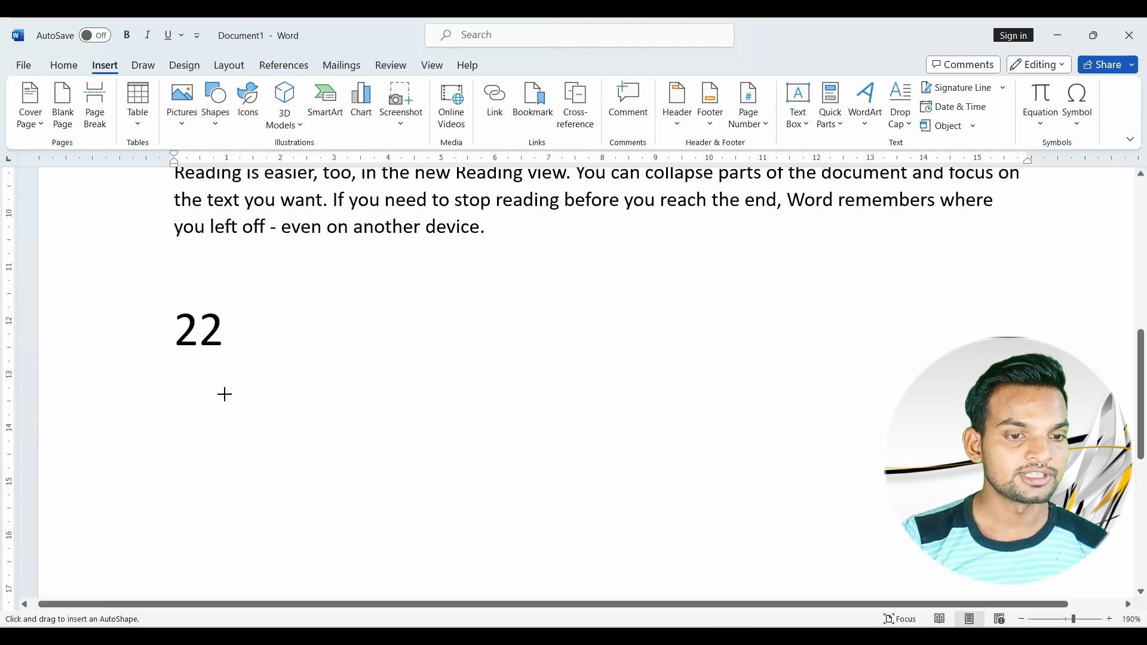
drag(241, 317, 256, 340)
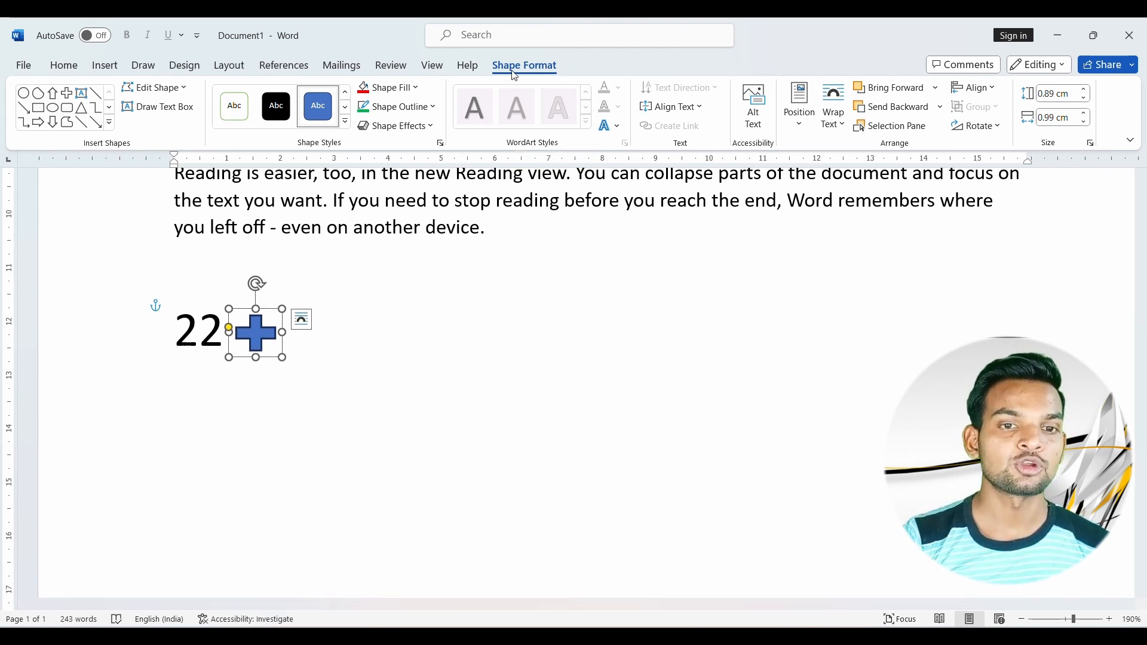
Step: Edit the plus sign's points, pulling four of its corners outward into a star-like shape with diagonal spikes
click(184, 93)
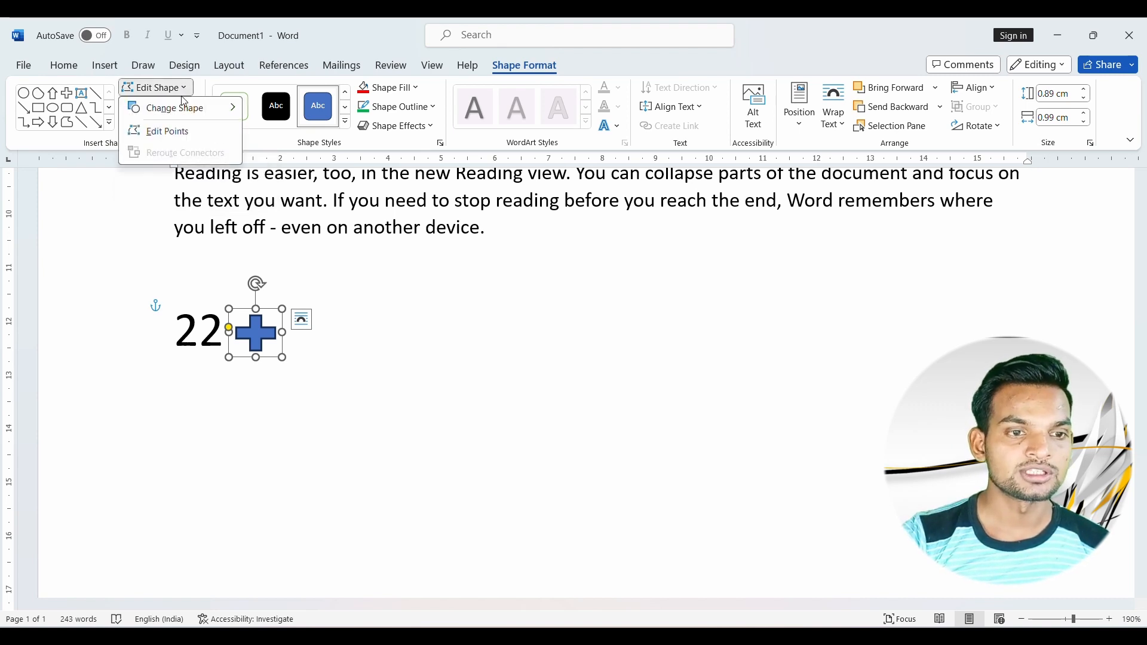
click(173, 132)
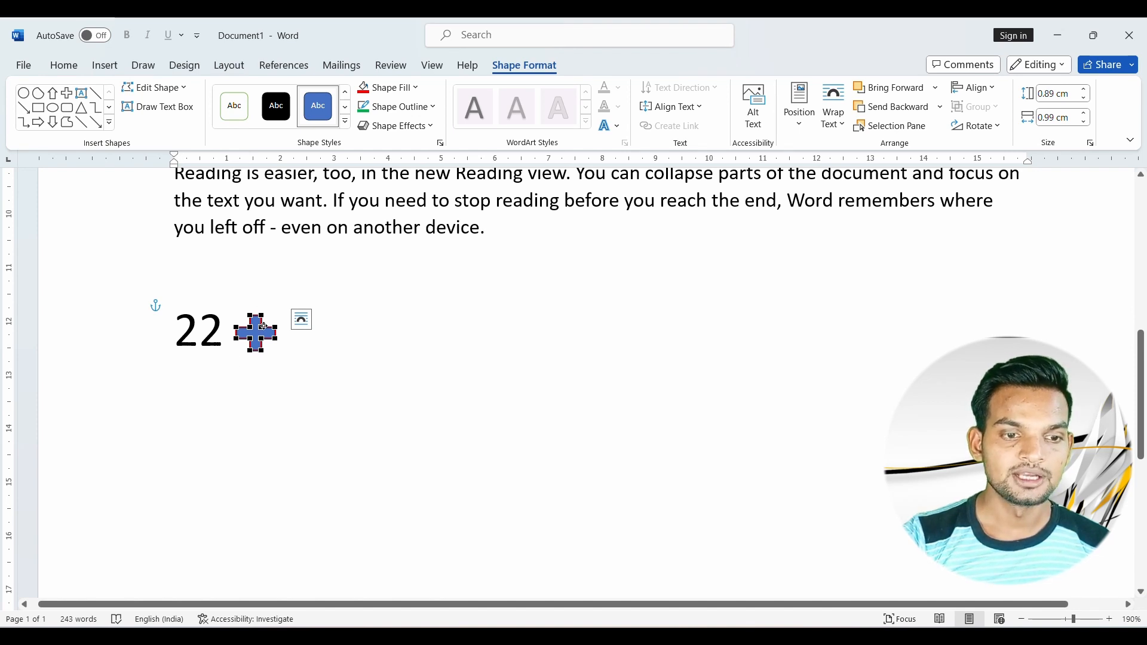
drag(264, 327, 309, 302)
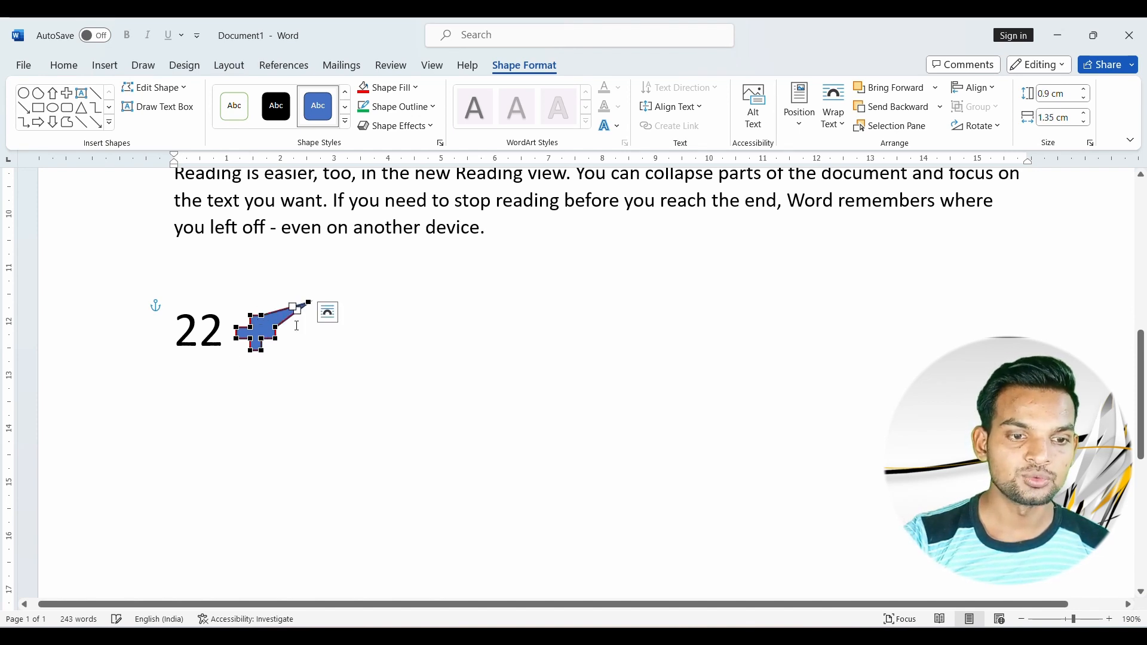
drag(276, 338, 304, 394)
drag(252, 355, 212, 387)
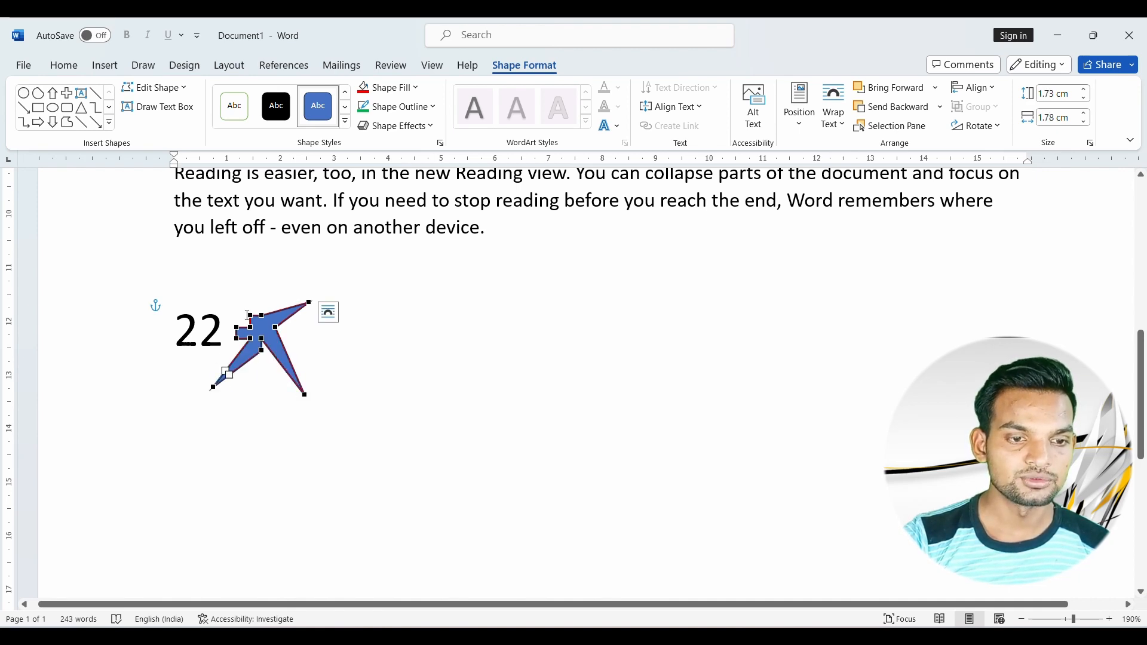
drag(249, 328, 202, 290)
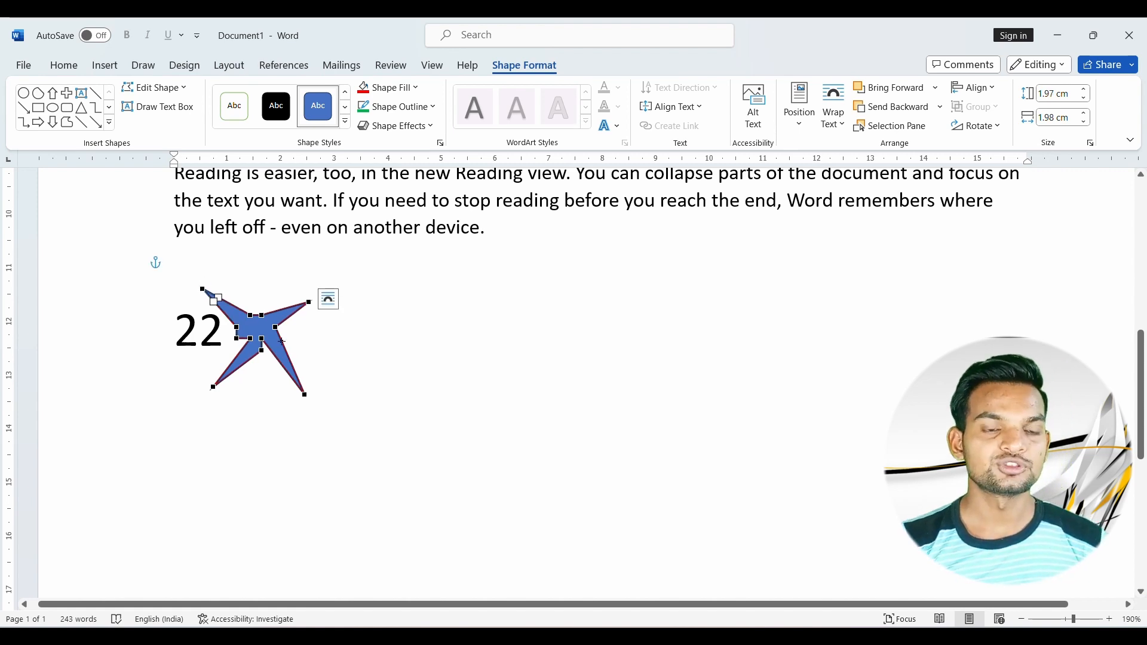
Step: Undo the point edits made to the plus sign
key(ctrl+z)
key(ctrl+z)
key(ctrl+z)
key(ctrl+z)
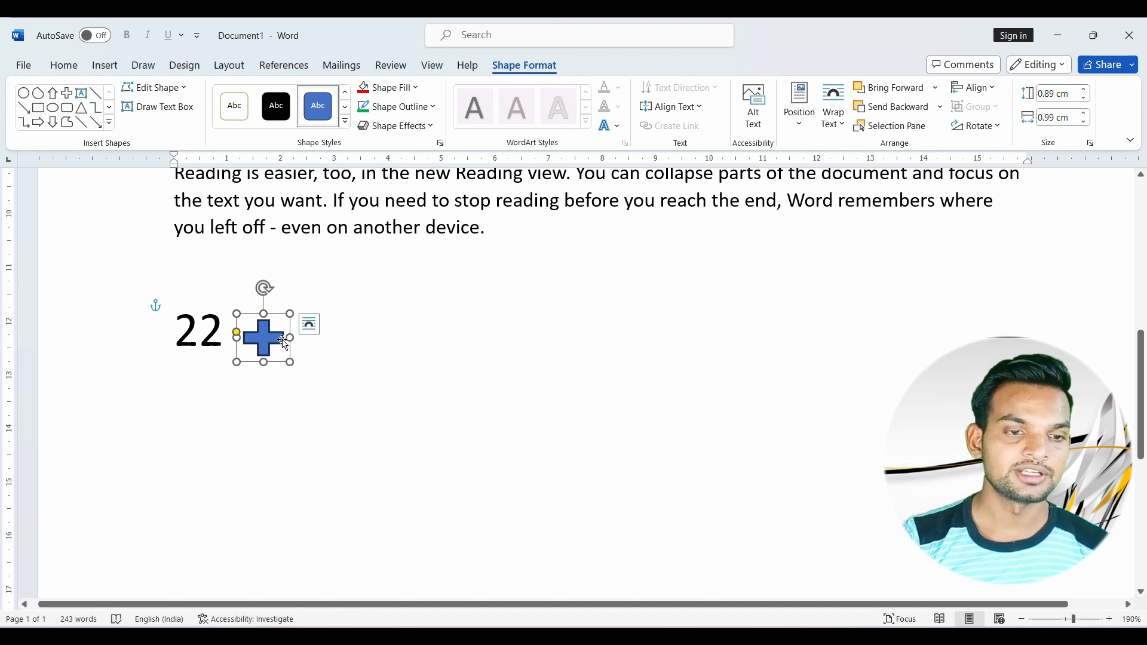
Step: Apply an orange preset shape style to the plus sign, and change its fill to the standard yellow
click(345, 122)
click(317, 208)
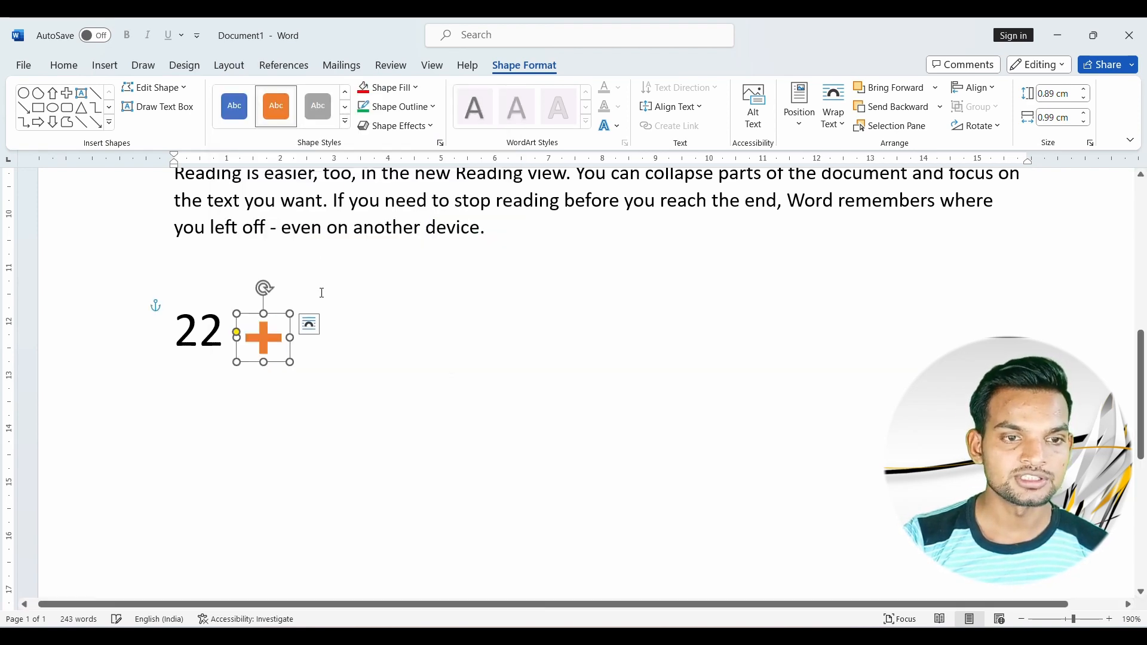
click(419, 94)
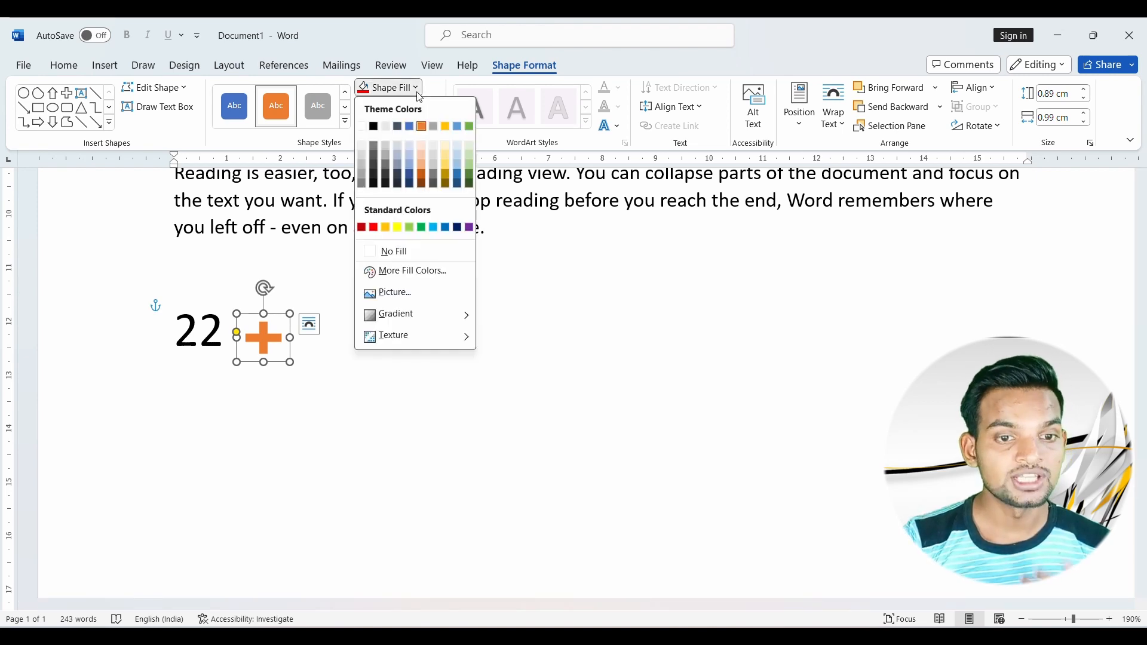
click(397, 227)
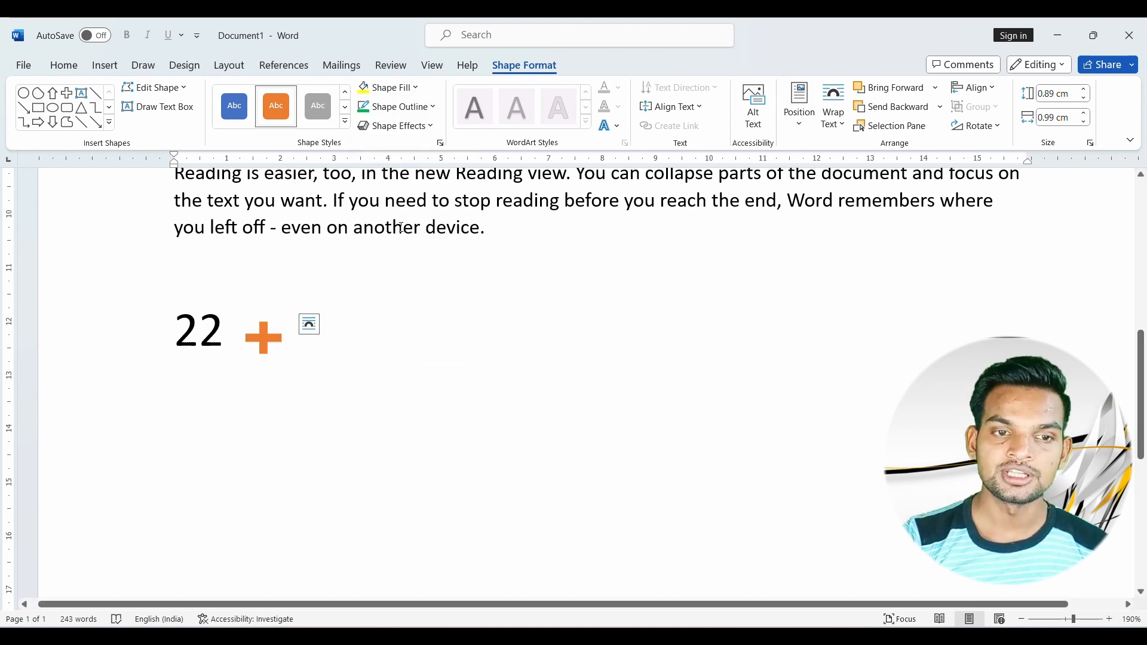
Step: Give the plus sign a red outline and apply the Preset 5 shape effect to it
click(432, 106)
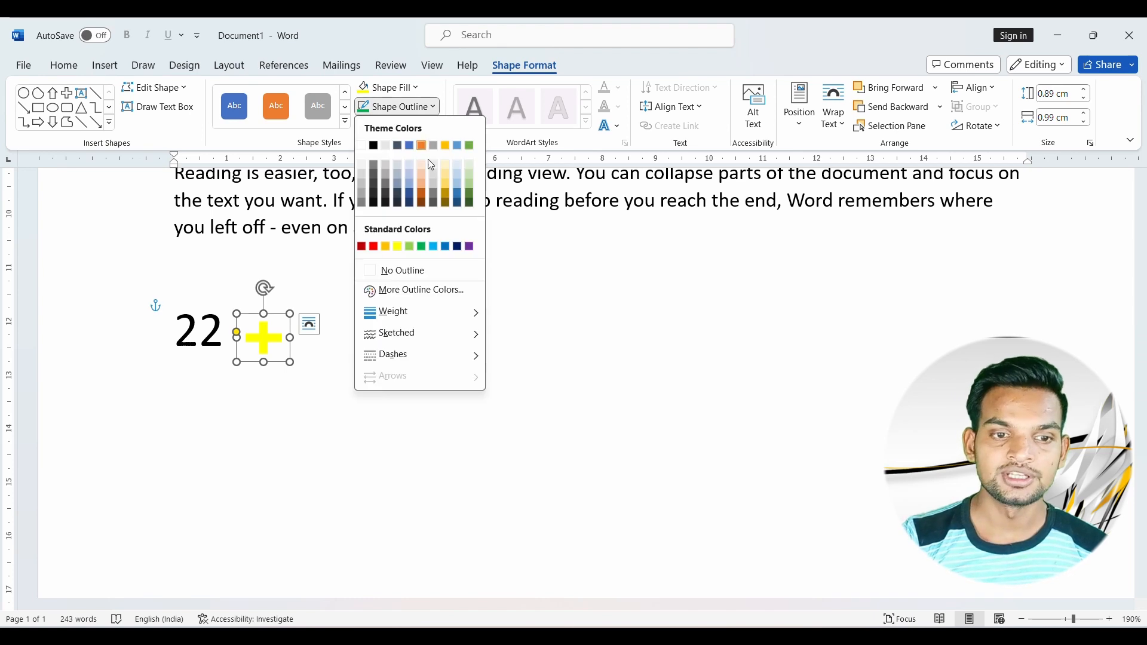
click(373, 246)
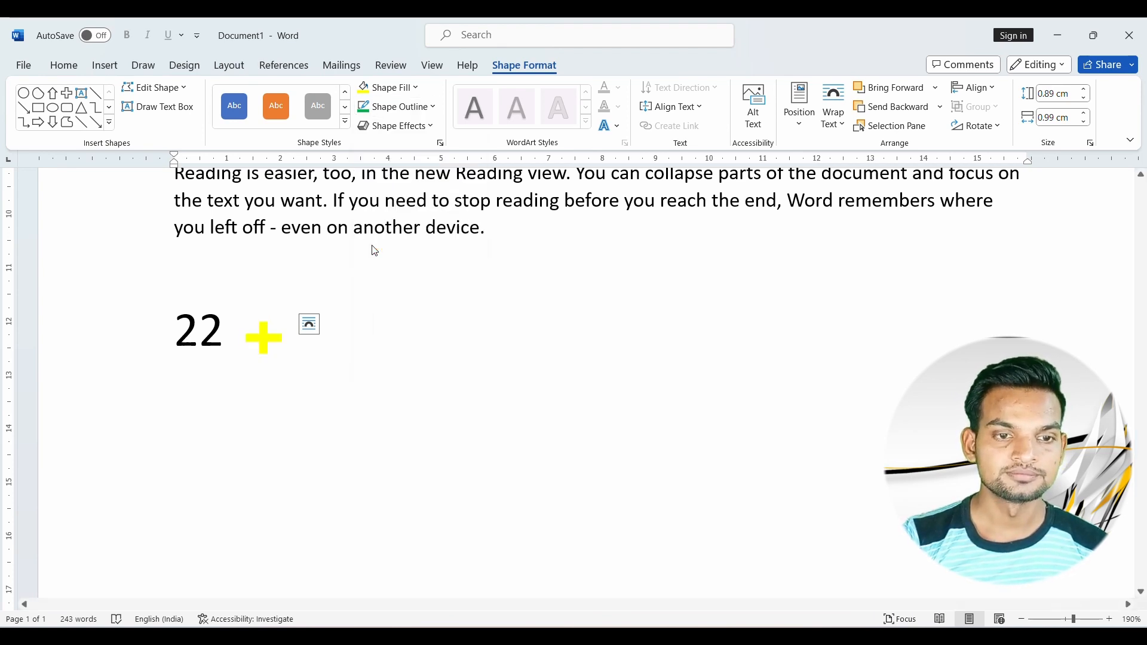
click(428, 131)
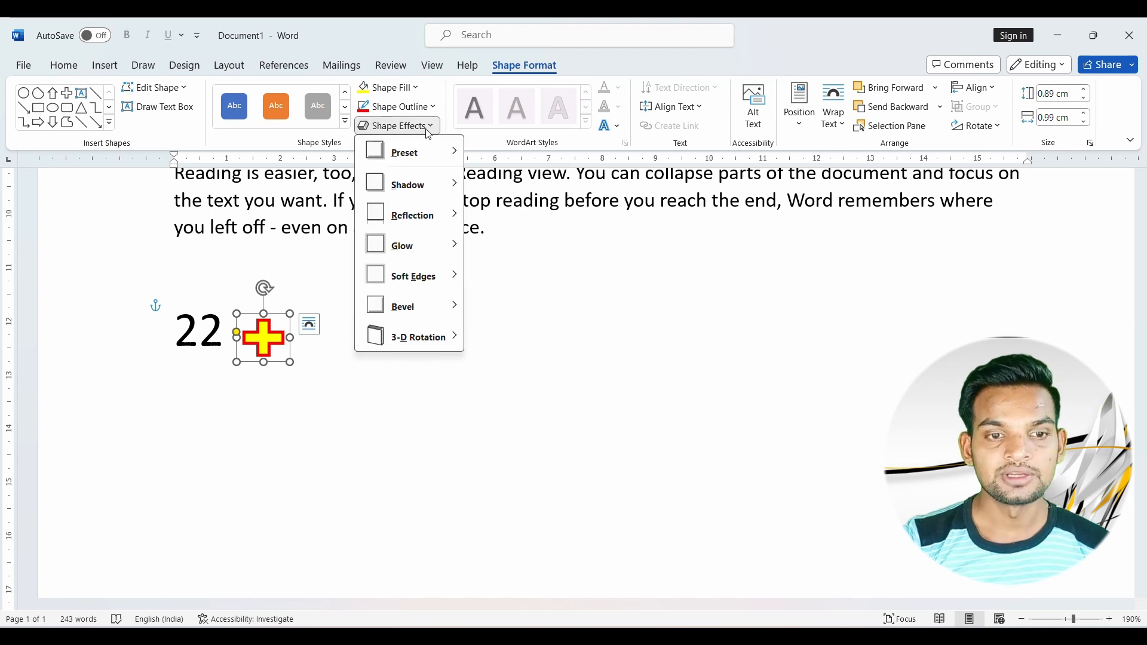
mouse_move(439, 152)
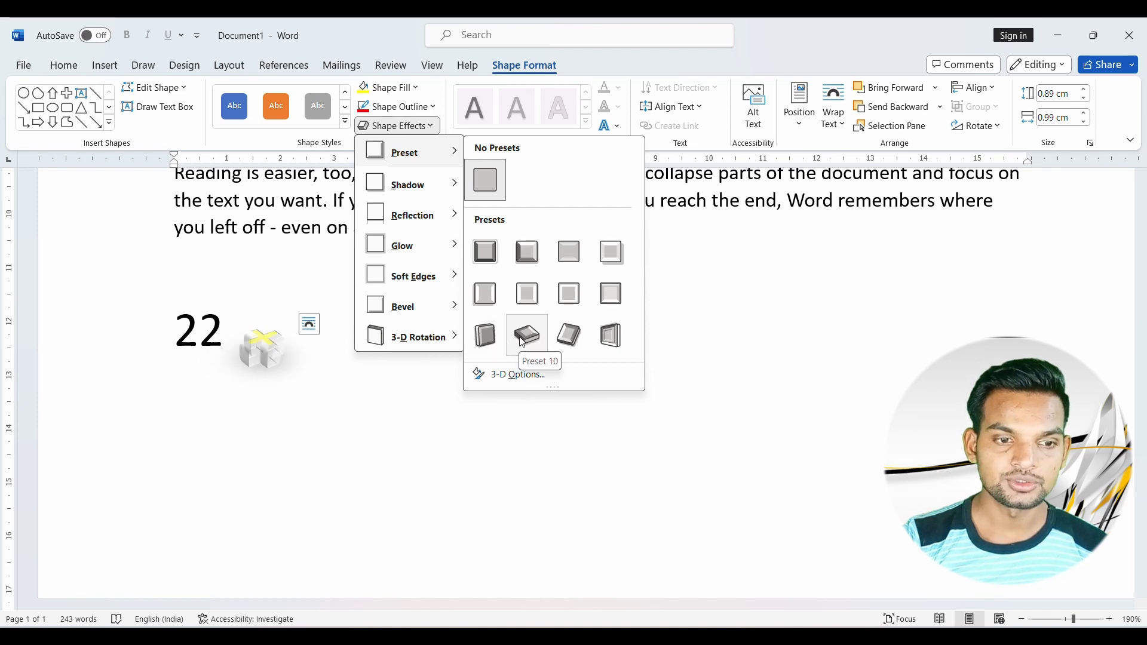
click(483, 301)
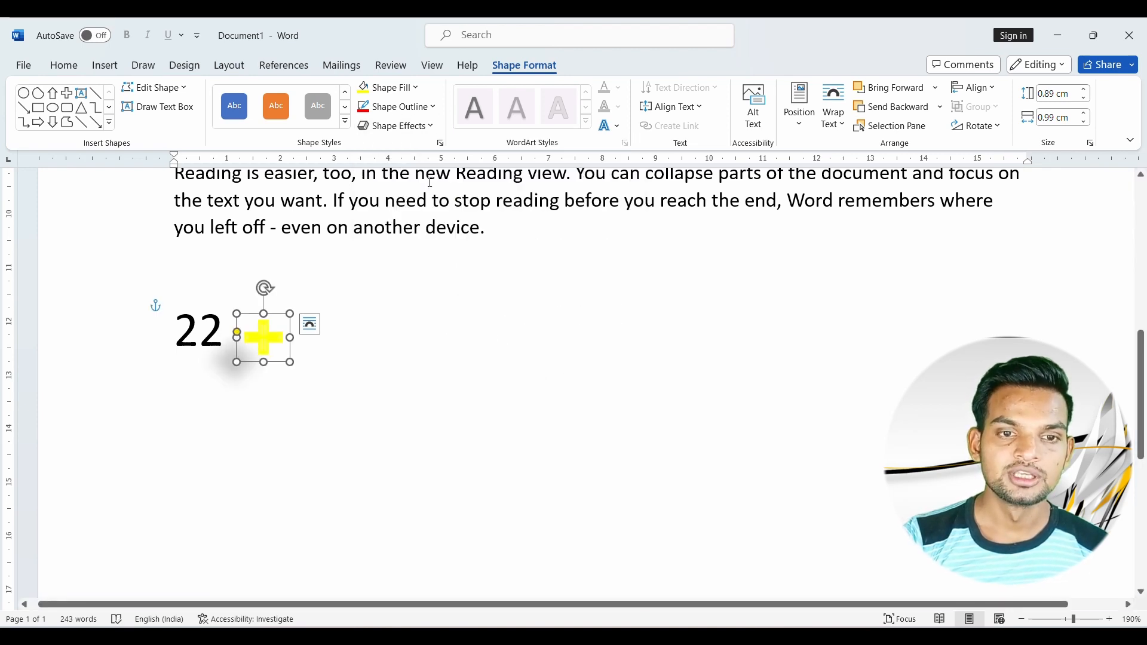
Step: Apply an inner top shadow to the plus sign and change its fill to the standard light green
click(432, 126)
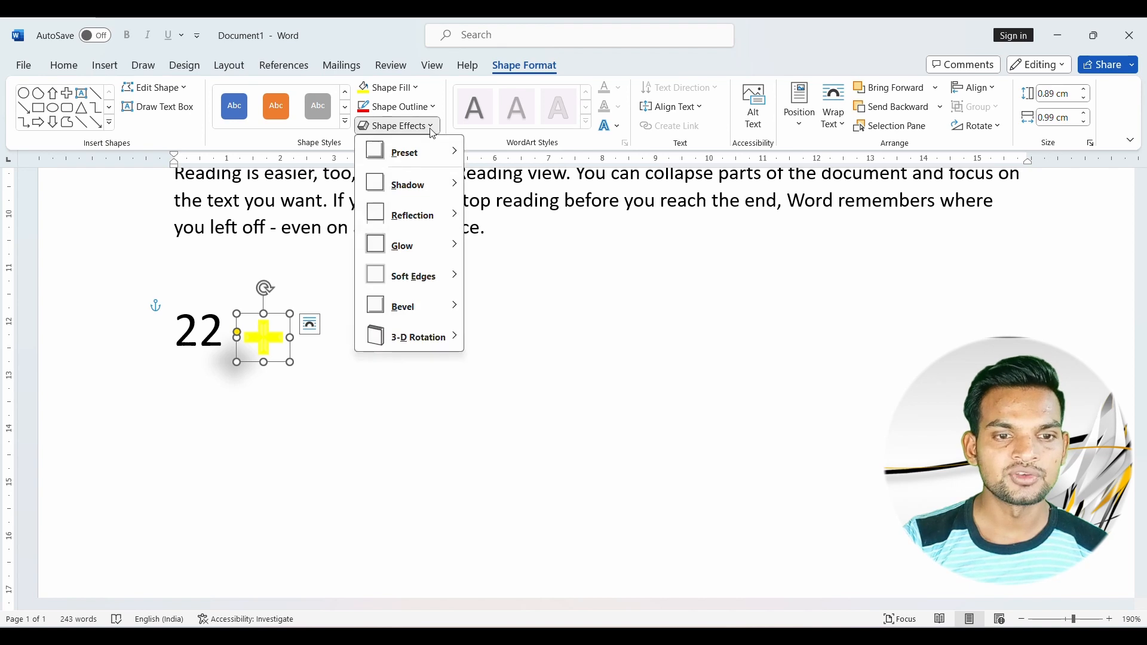
mouse_move(421, 185)
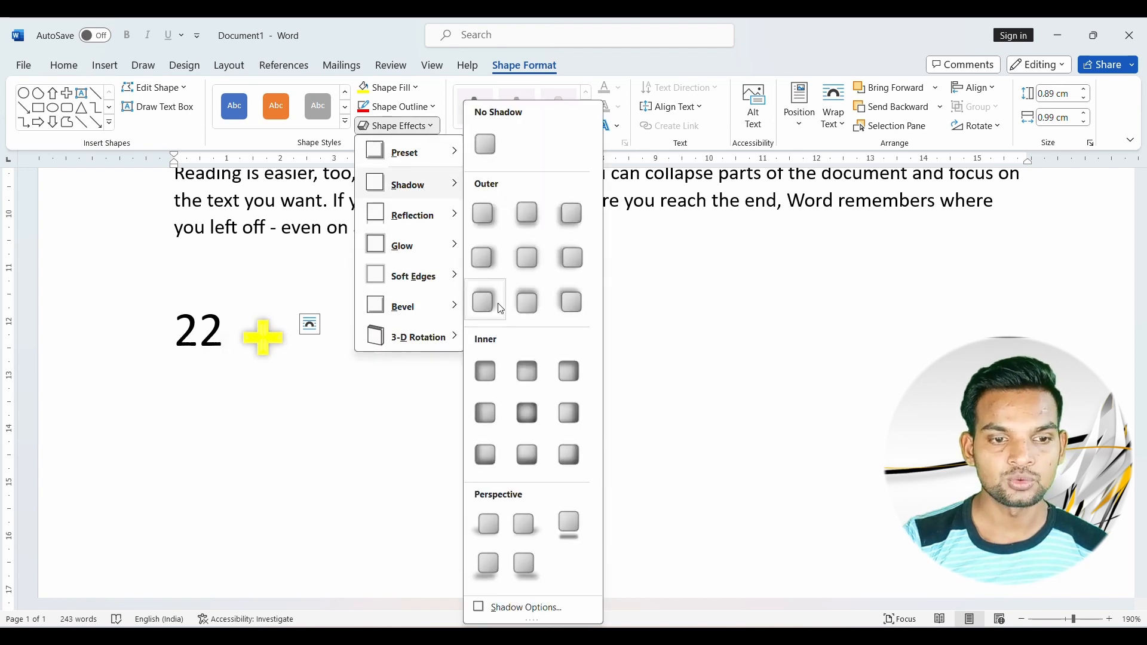
click(533, 375)
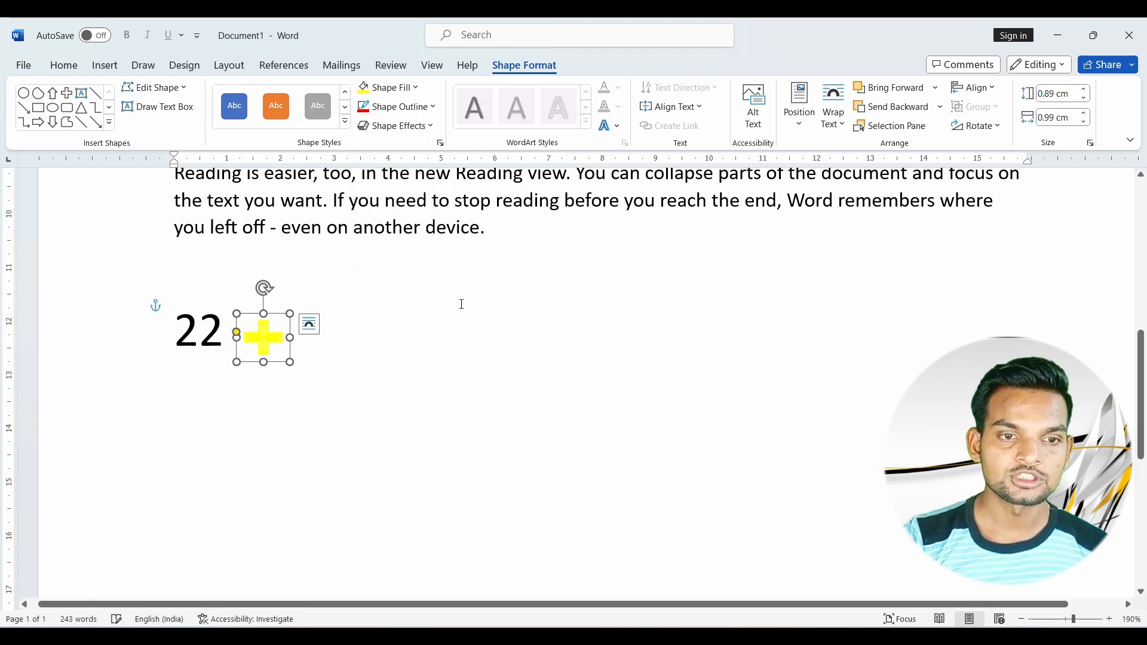
click(414, 88)
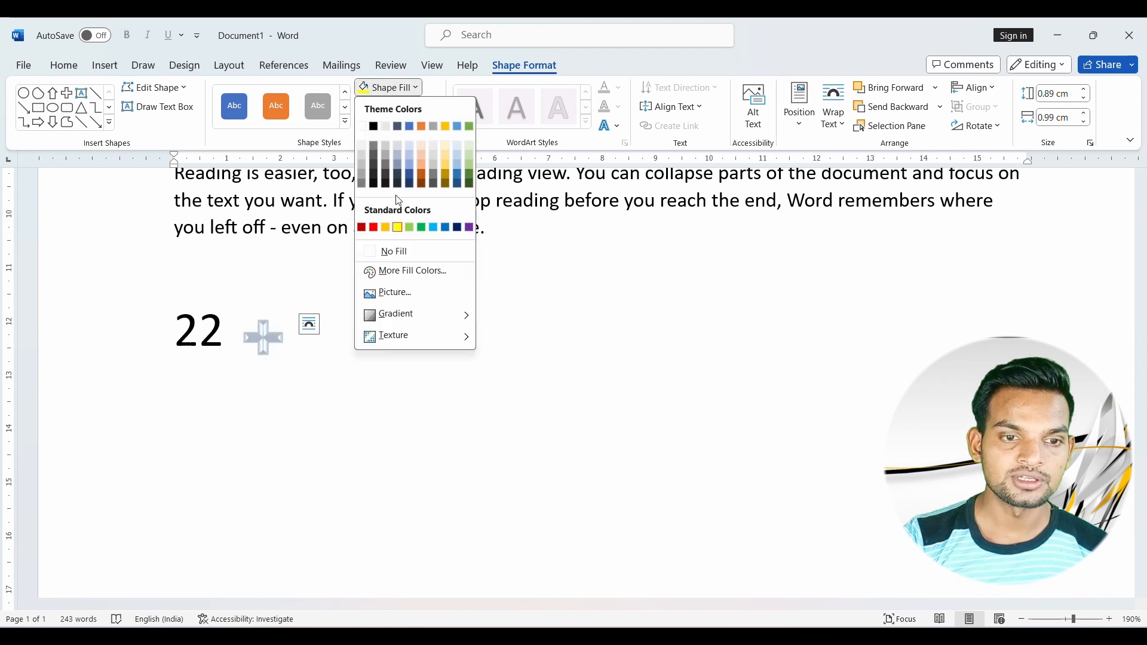
click(408, 227)
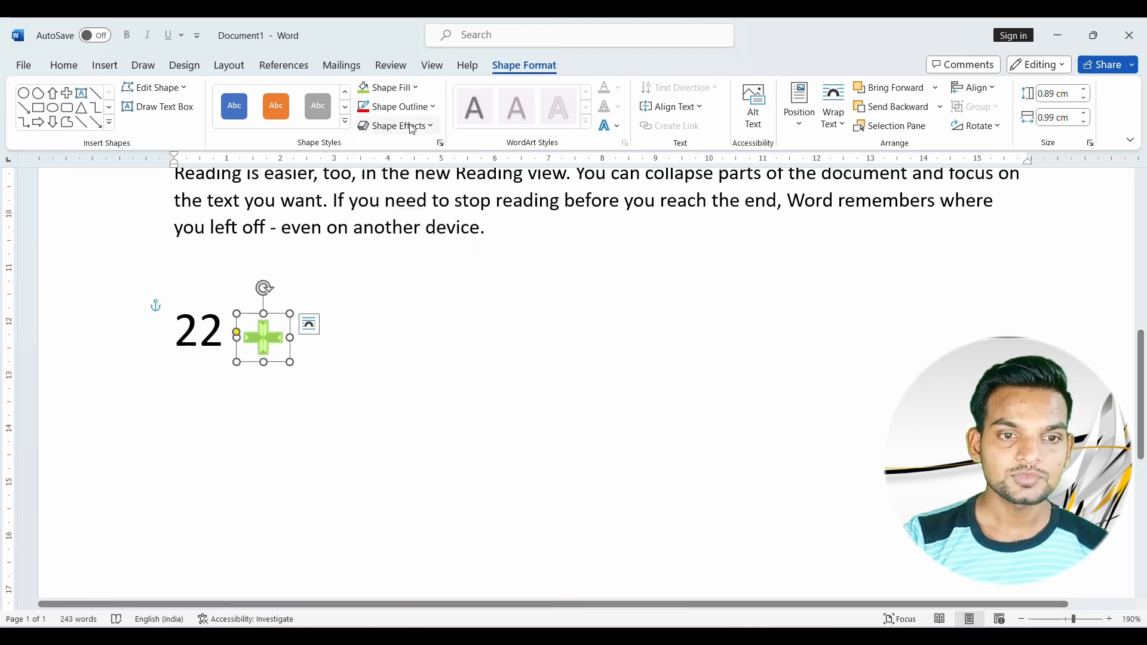
Step: Add a reflection variation and a light blue glow to the plus sign
click(429, 132)
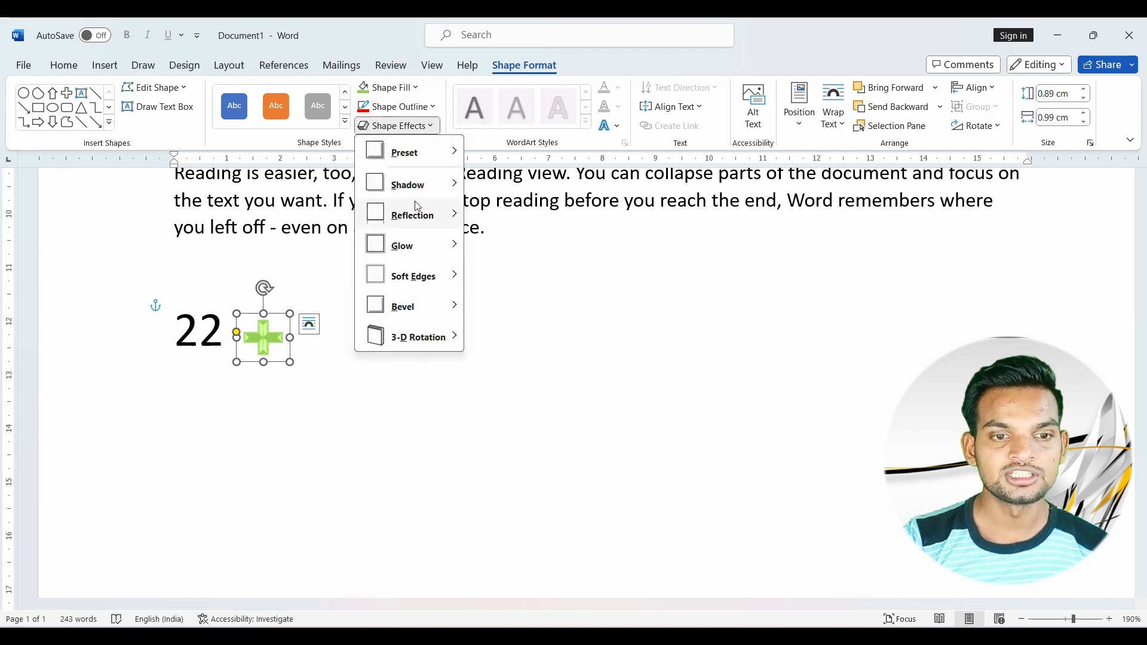
mouse_move(425, 226)
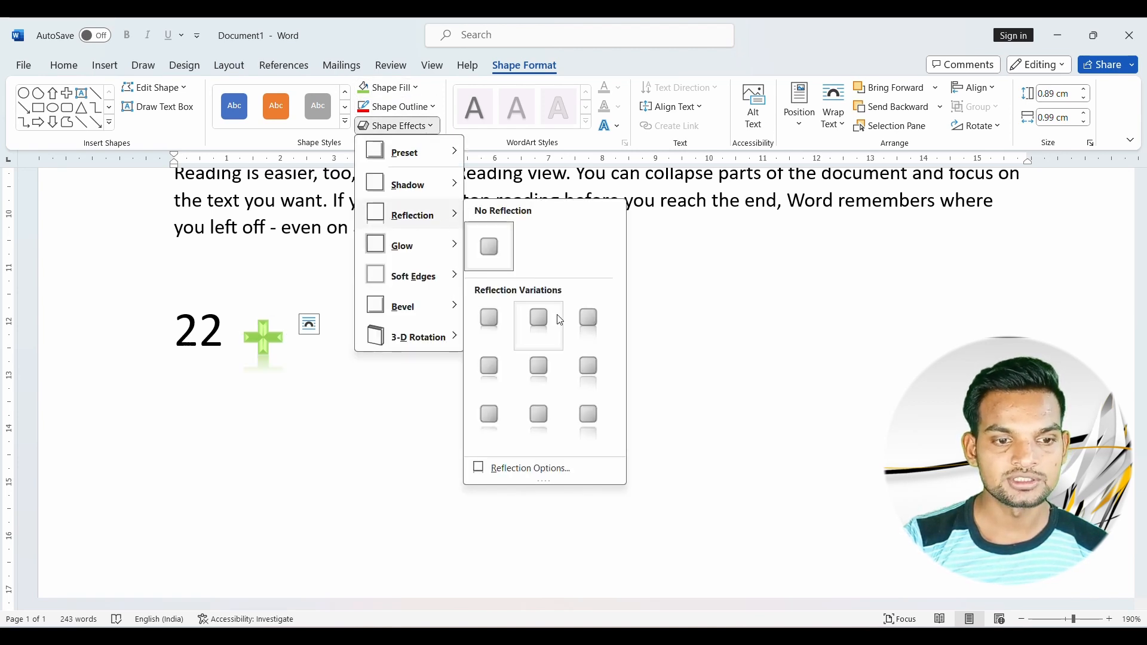
click(538, 317)
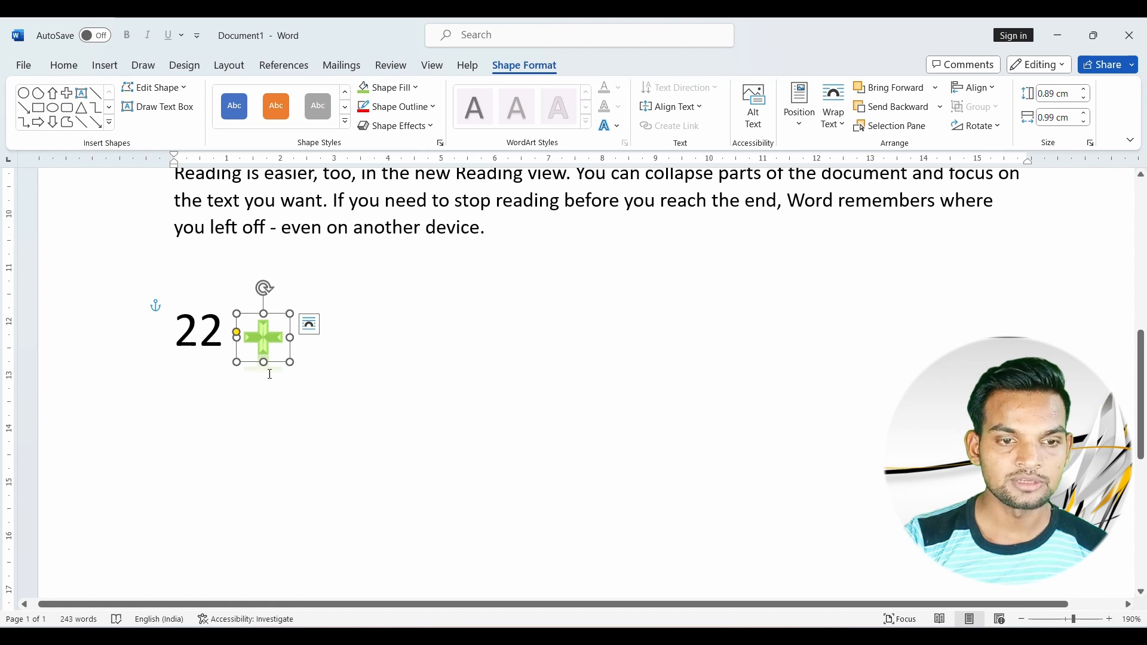
click(434, 132)
mouse_move(428, 254)
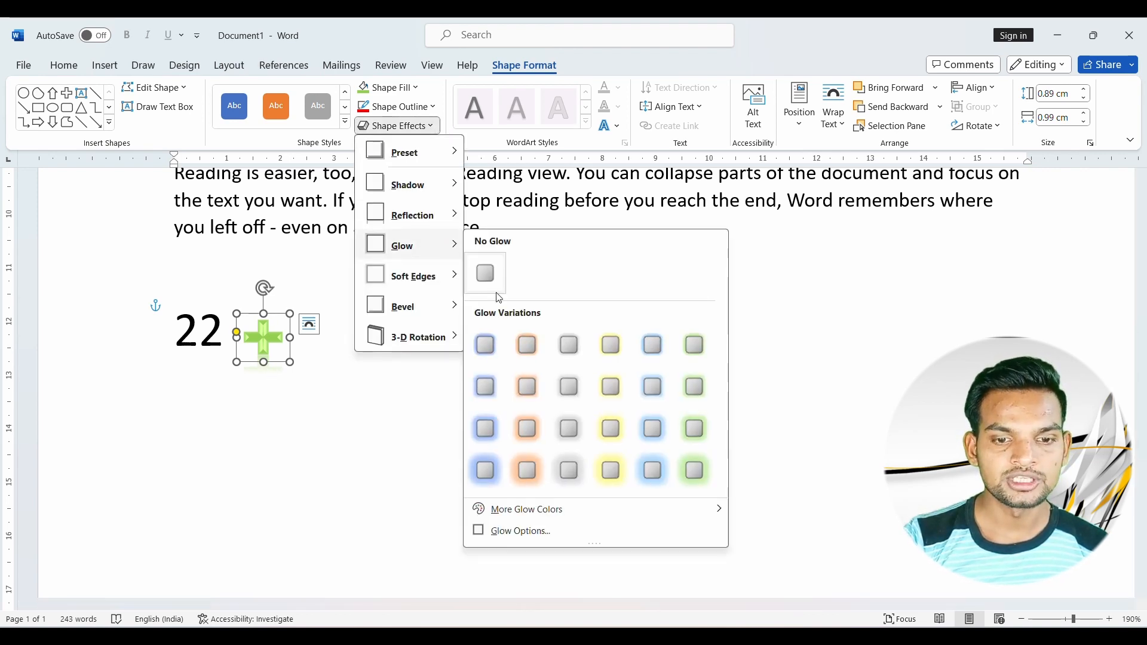
click(645, 432)
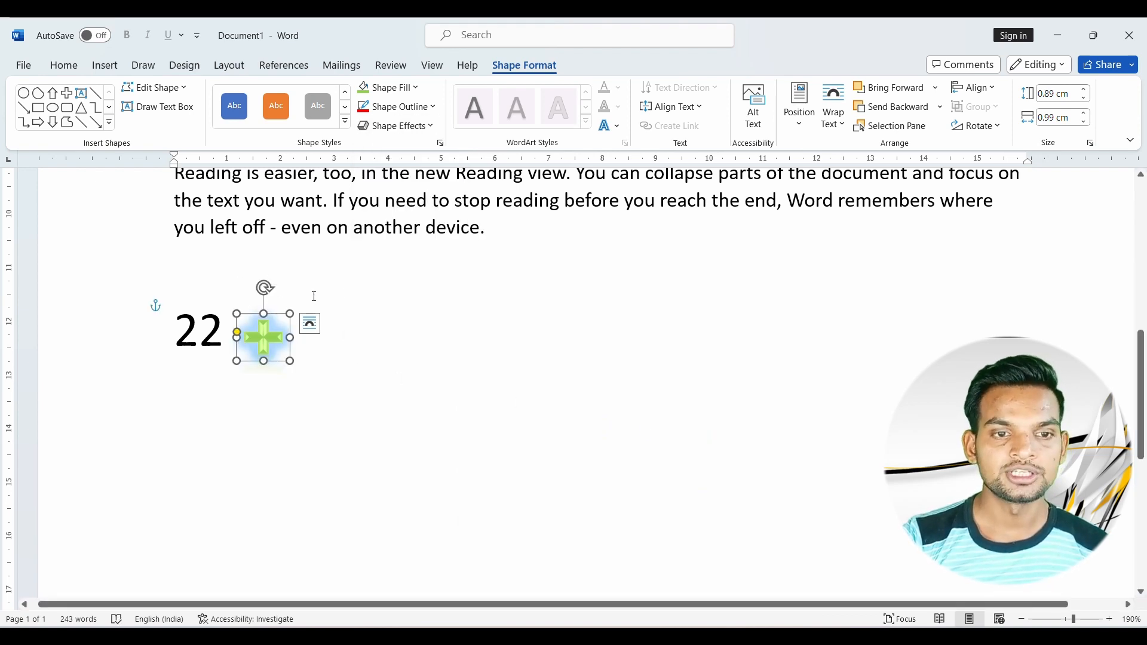
Step: Apply one of the Parallel 3-D rotation effects to the plus sign
click(434, 127)
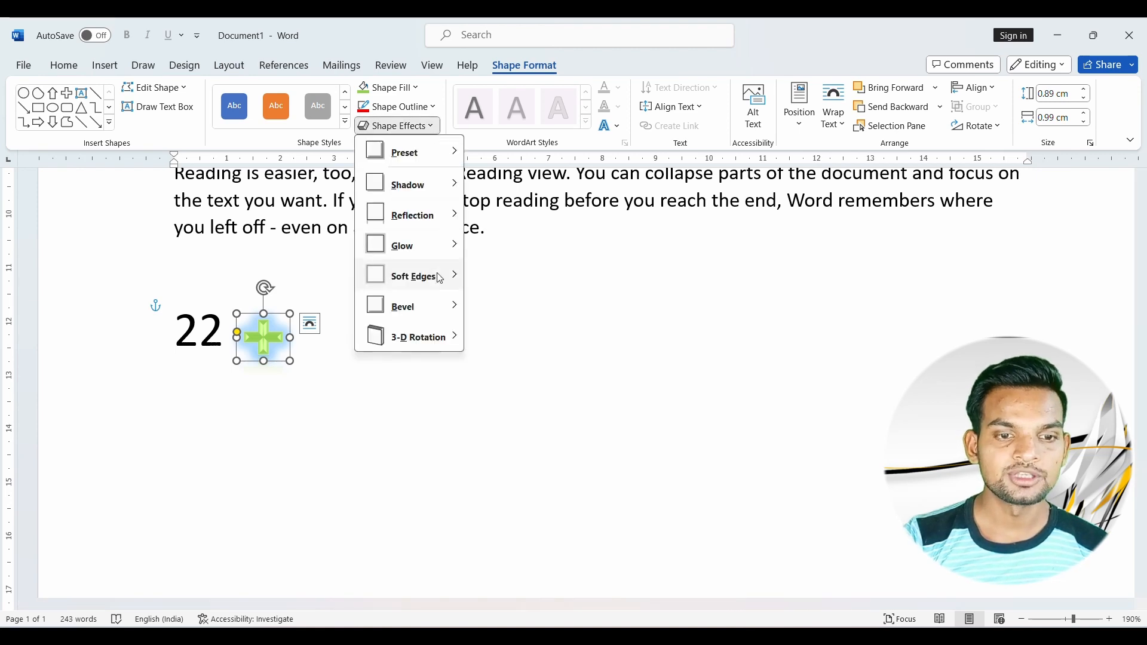
mouse_move(438, 285)
mouse_move(436, 315)
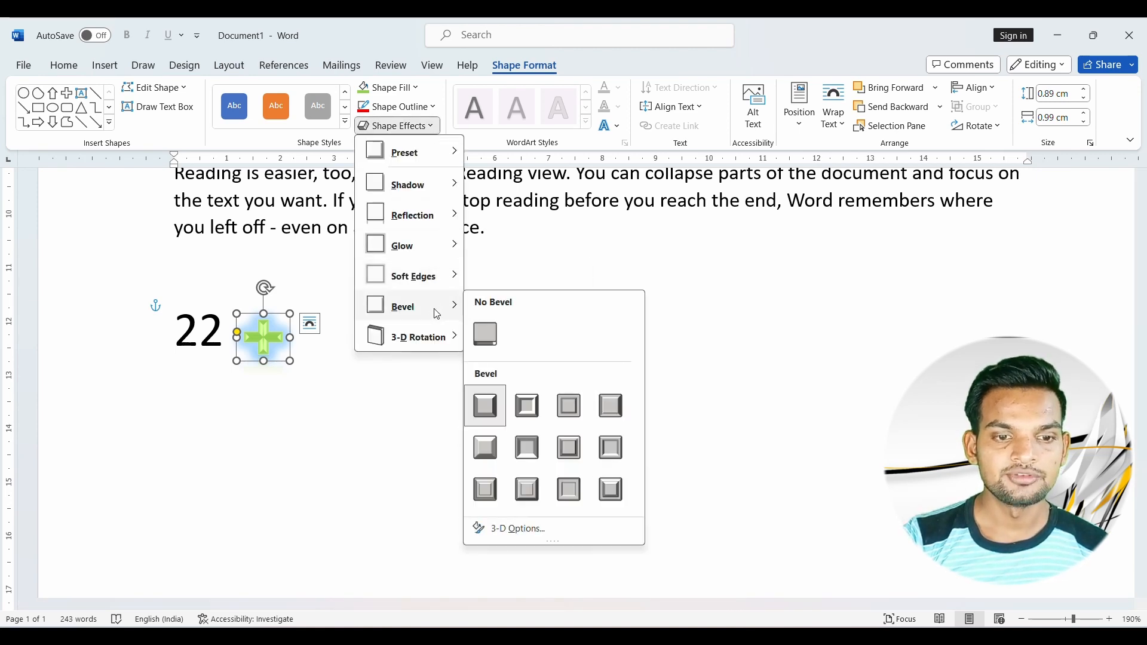
mouse_move(447, 337)
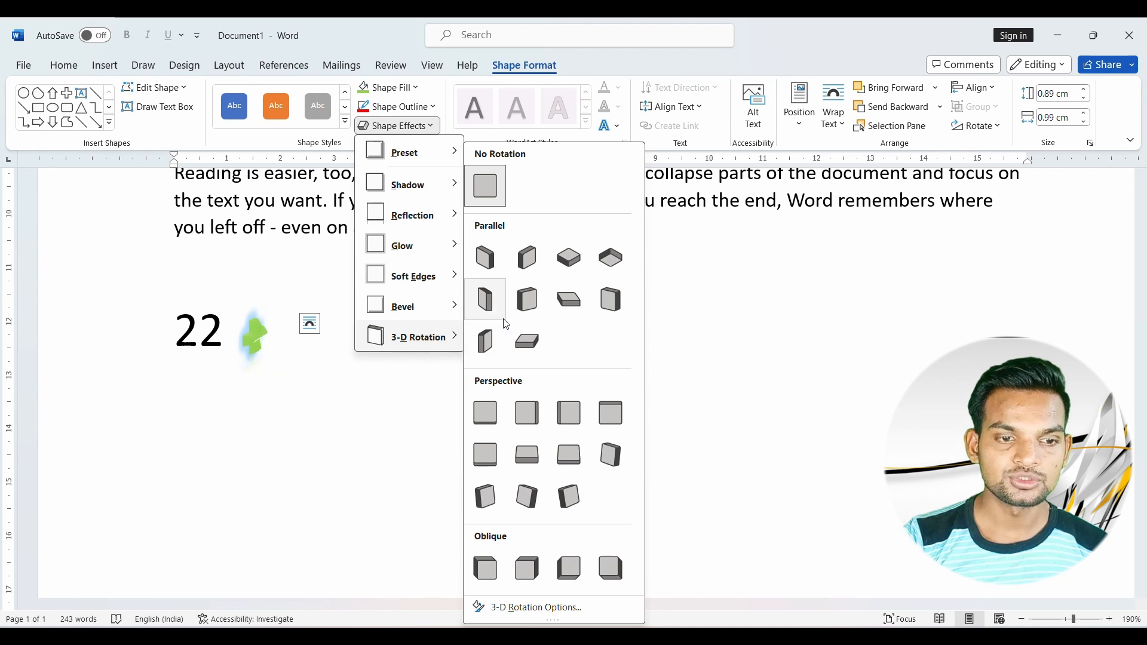
click(526, 317)
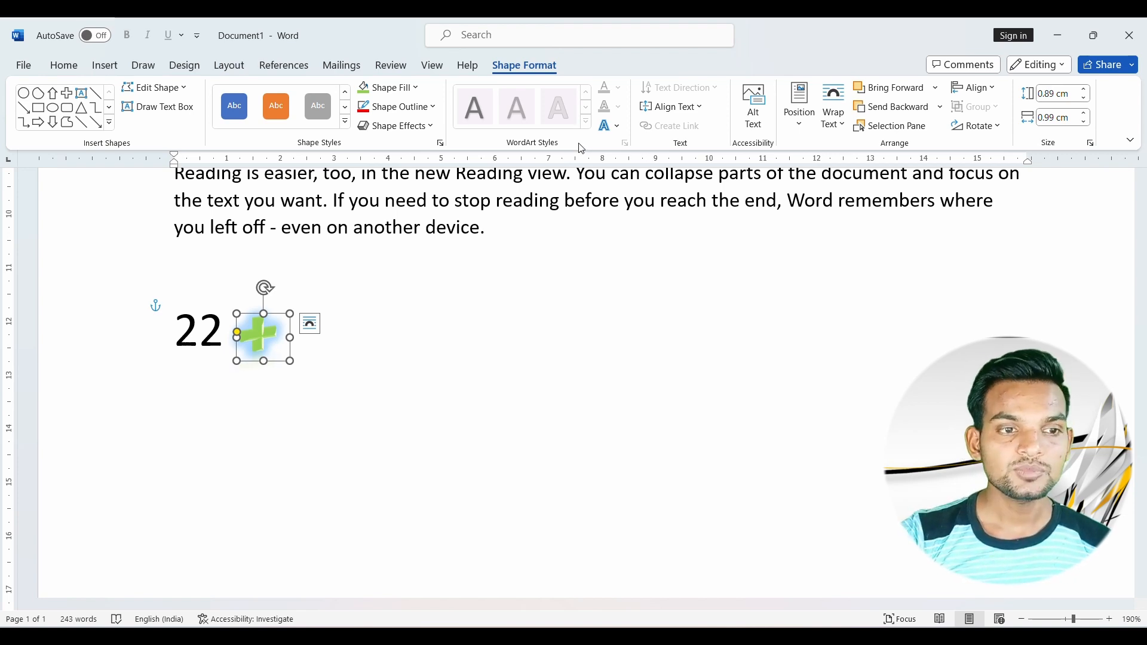
Step: Draw a heart about 4.69 cm high and 5.76 cm wide beside the plus sign, and shrink it from its upper-right corner
click(102, 67)
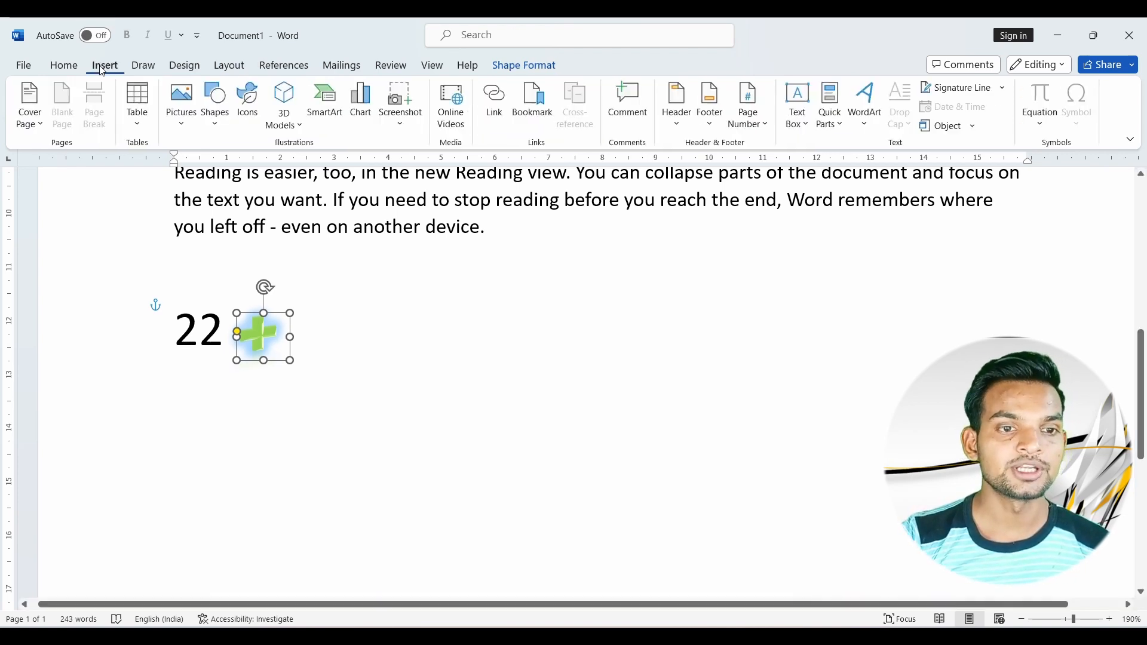
click(216, 123)
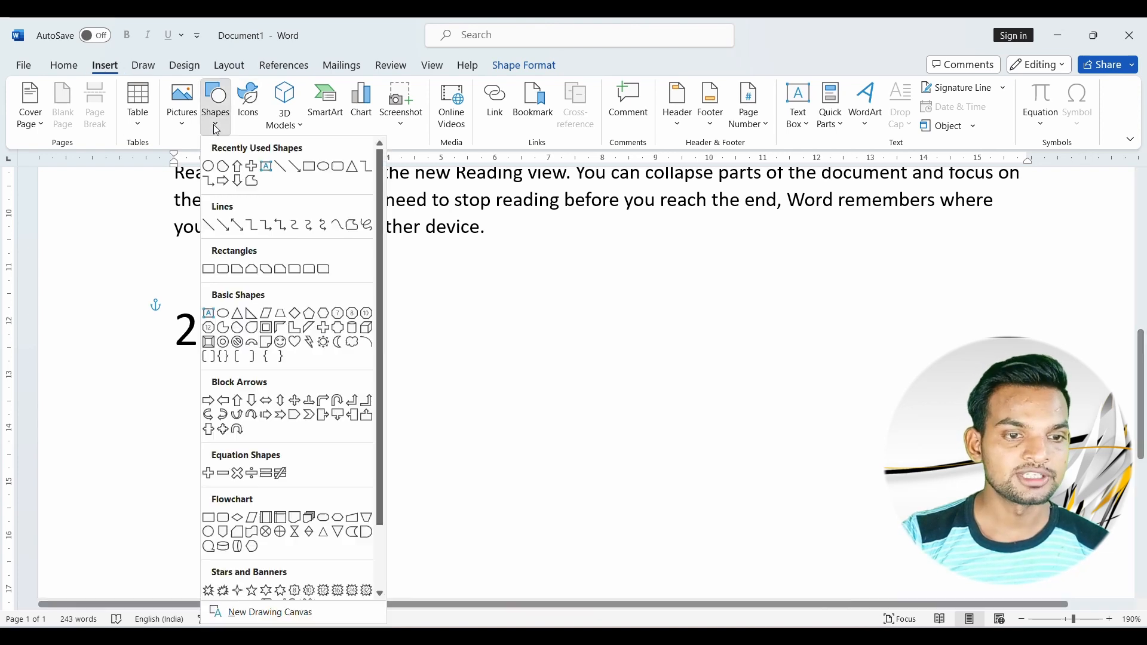
click(299, 345)
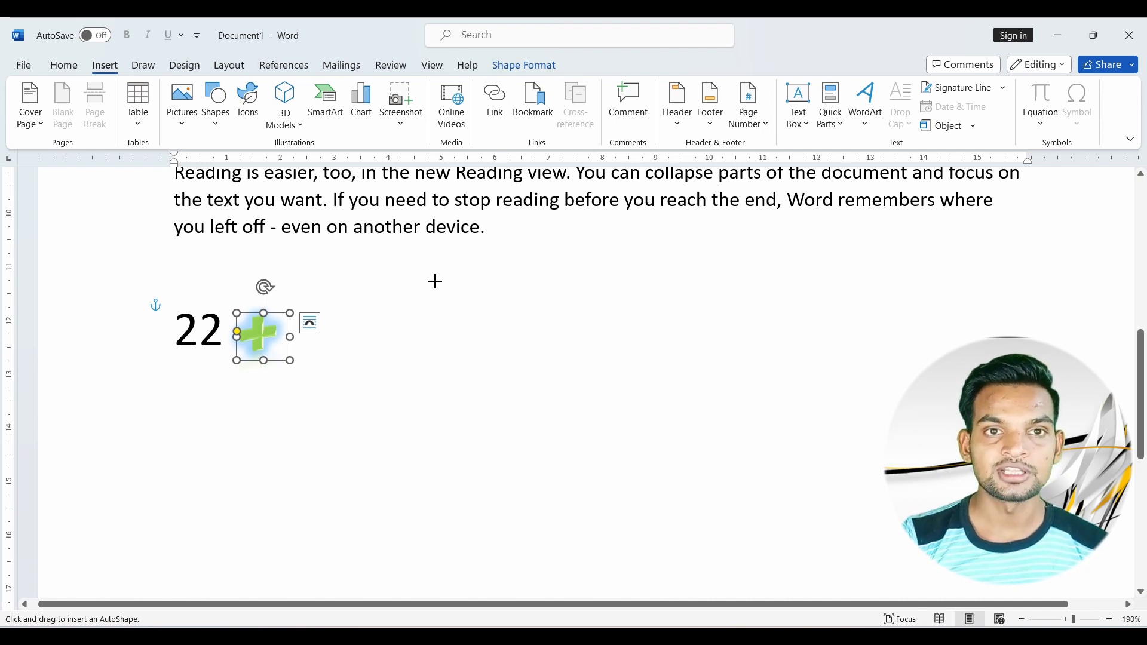
drag(435, 280, 745, 531)
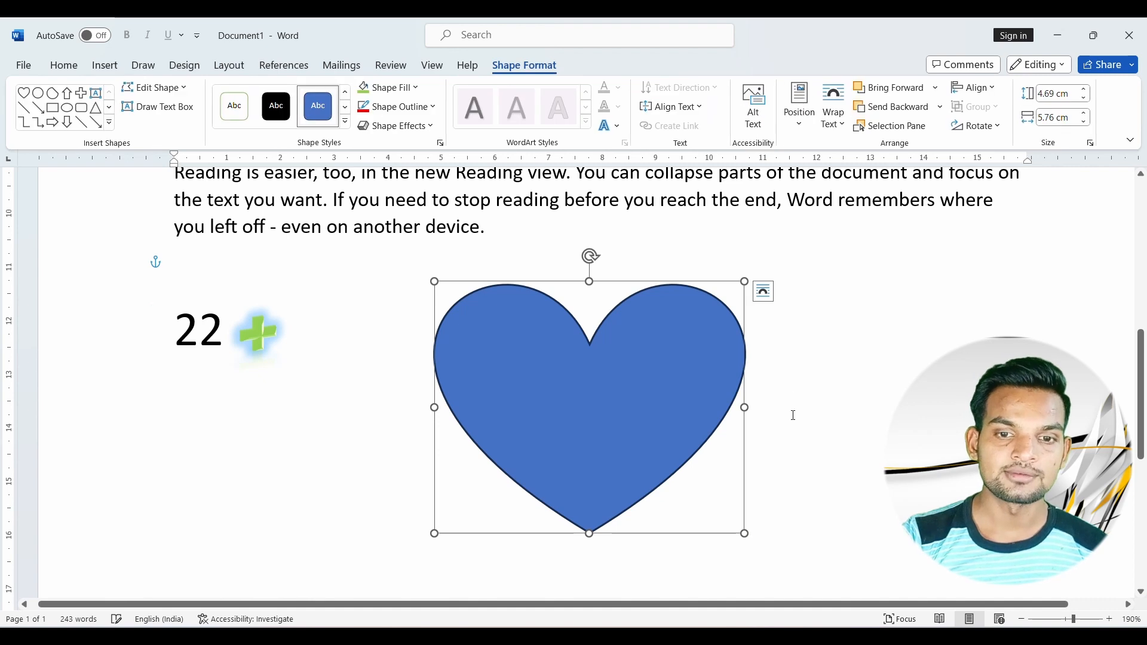
drag(744, 280, 675, 377)
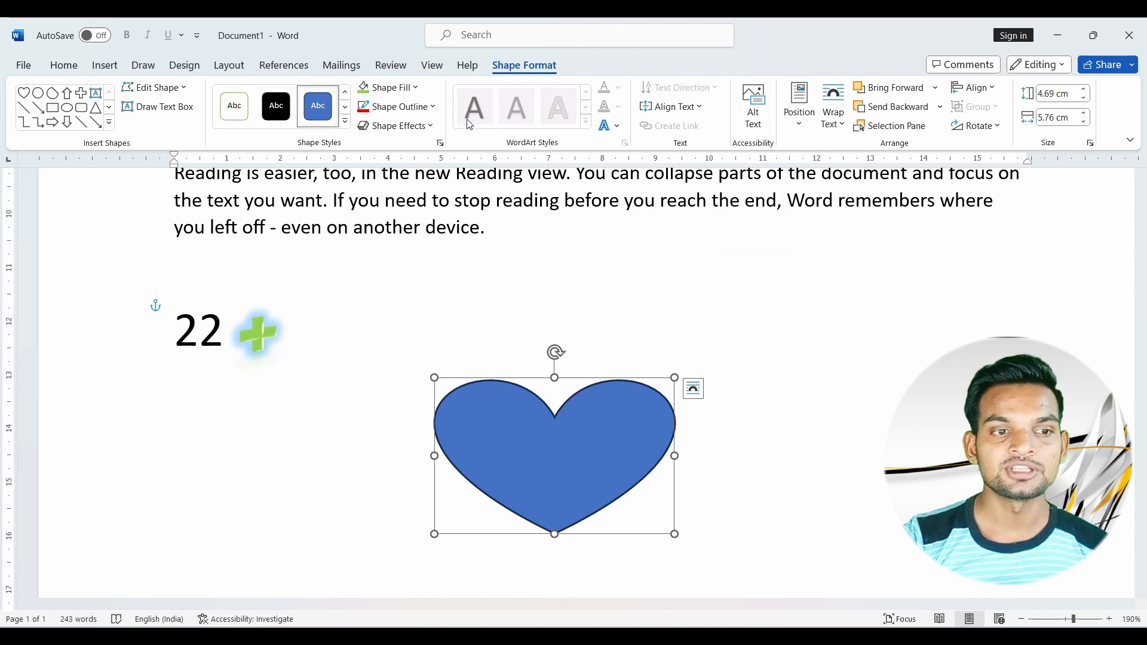
Step: Delete the blue heart shape
click(100, 66)
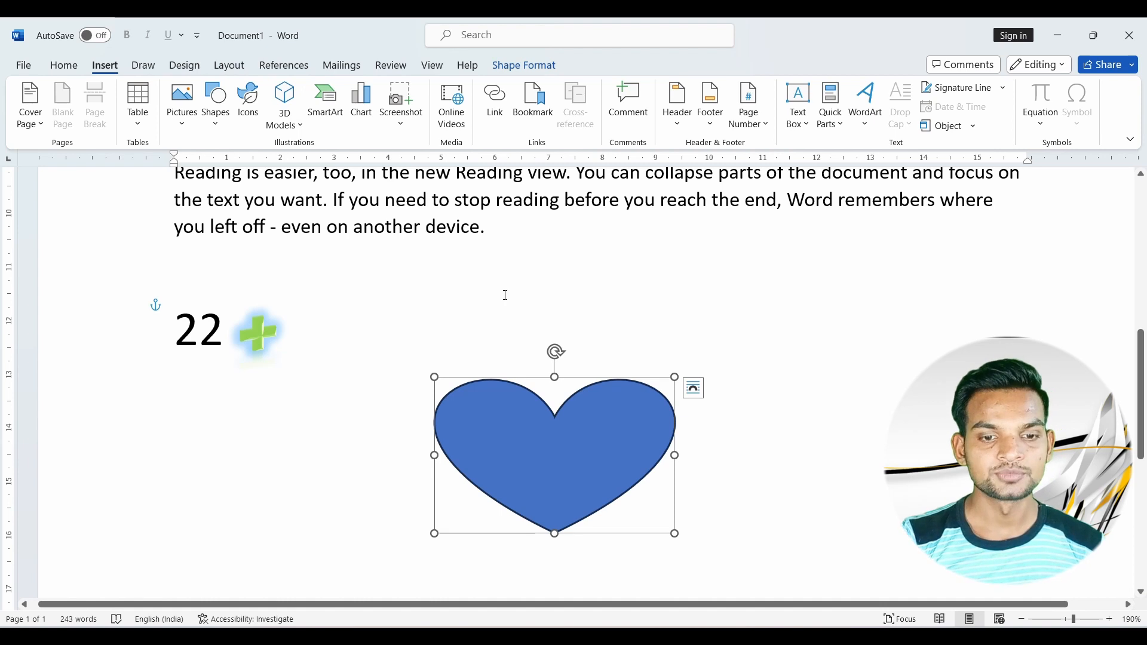
key(Delete)
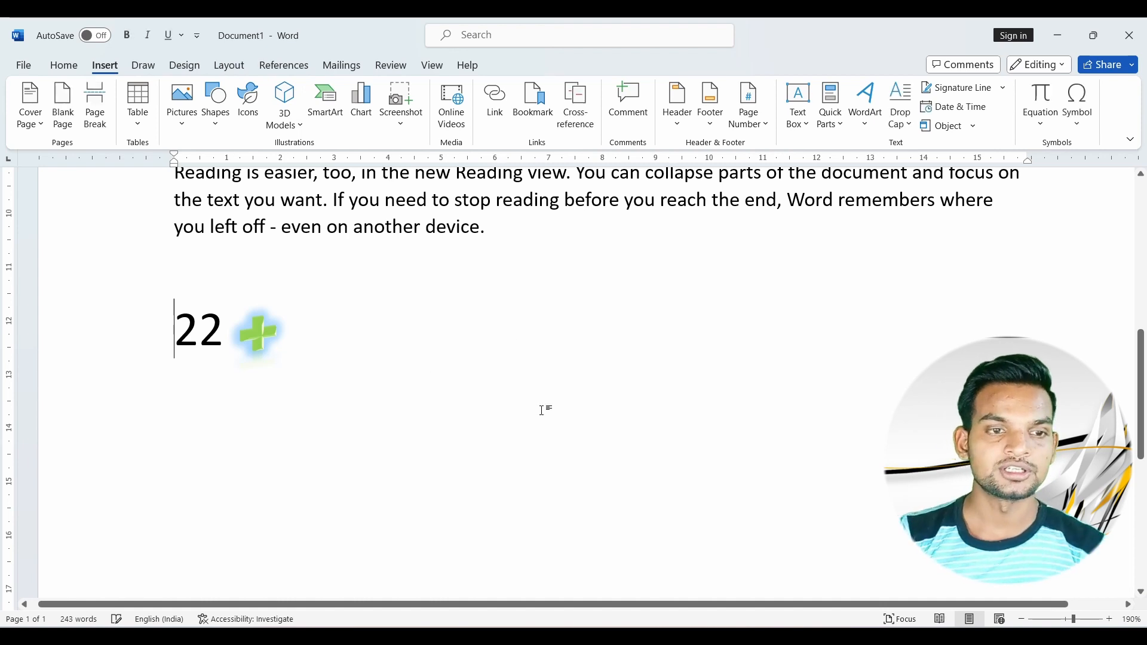
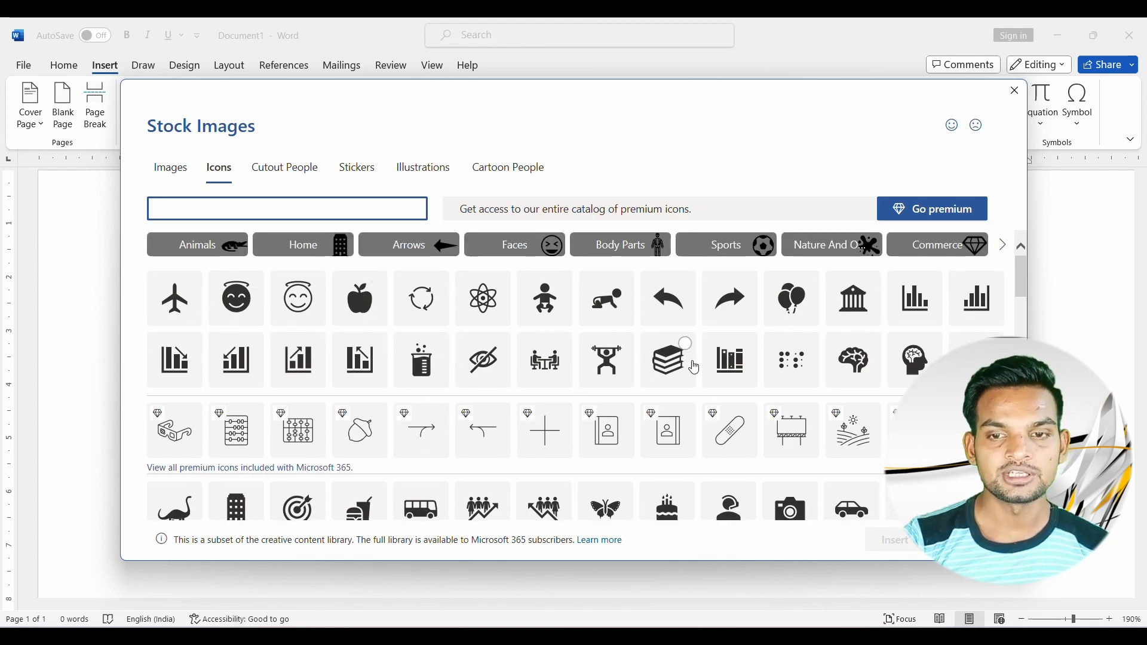
Step: Close the stock icon library and view the available sources for inserting a 3D model
click(1015, 92)
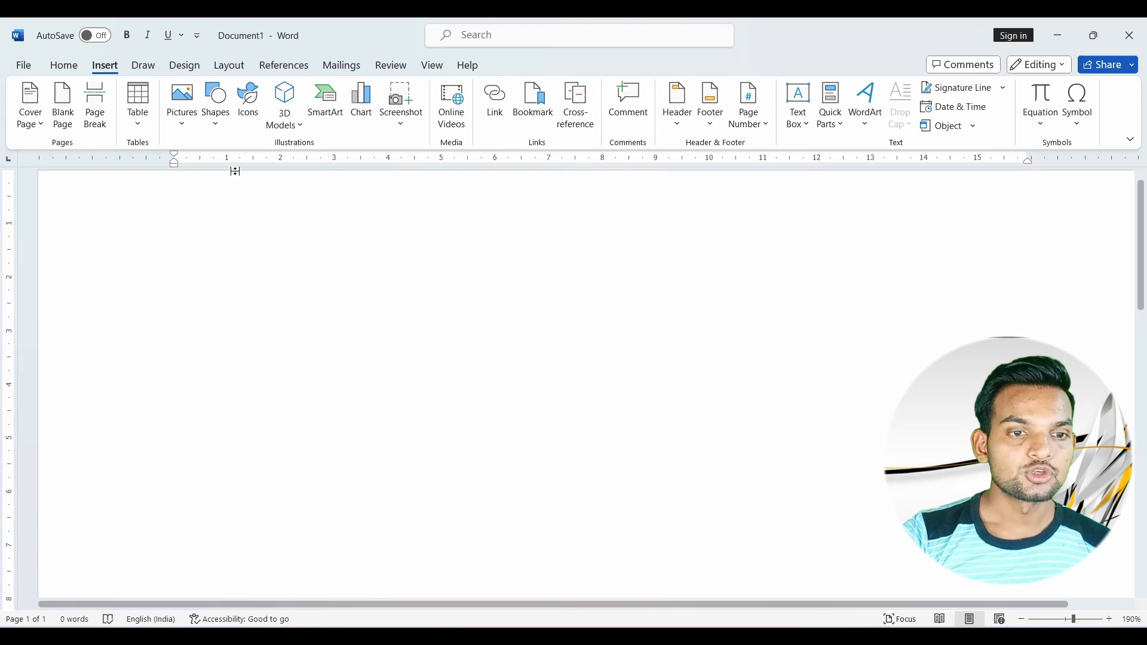
click(290, 123)
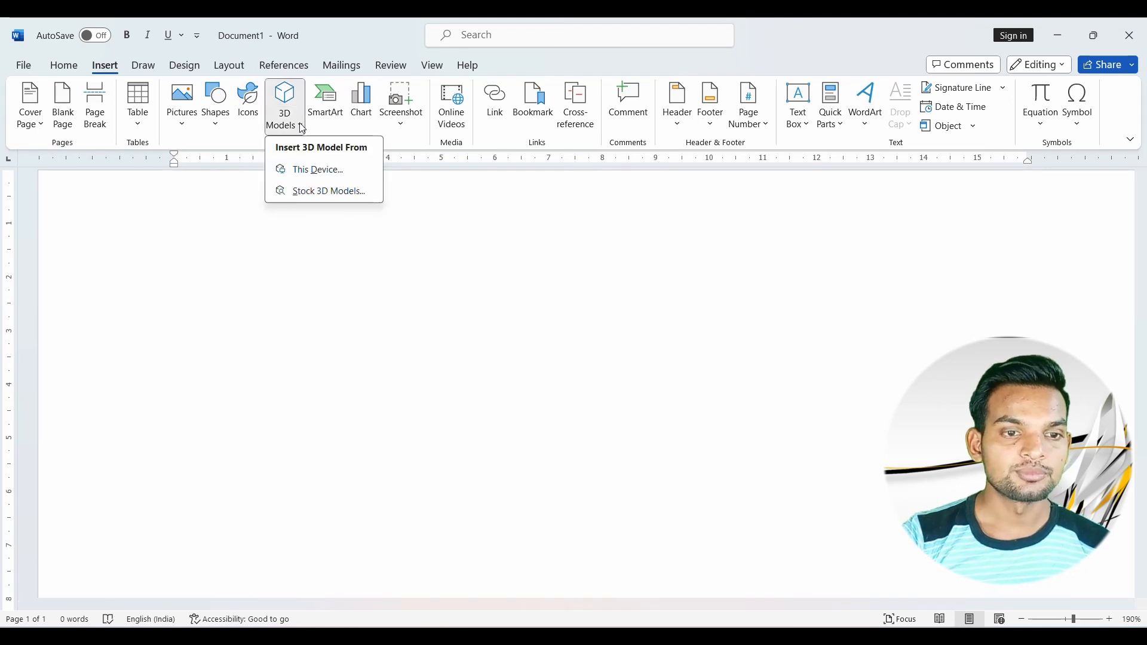
click(323, 192)
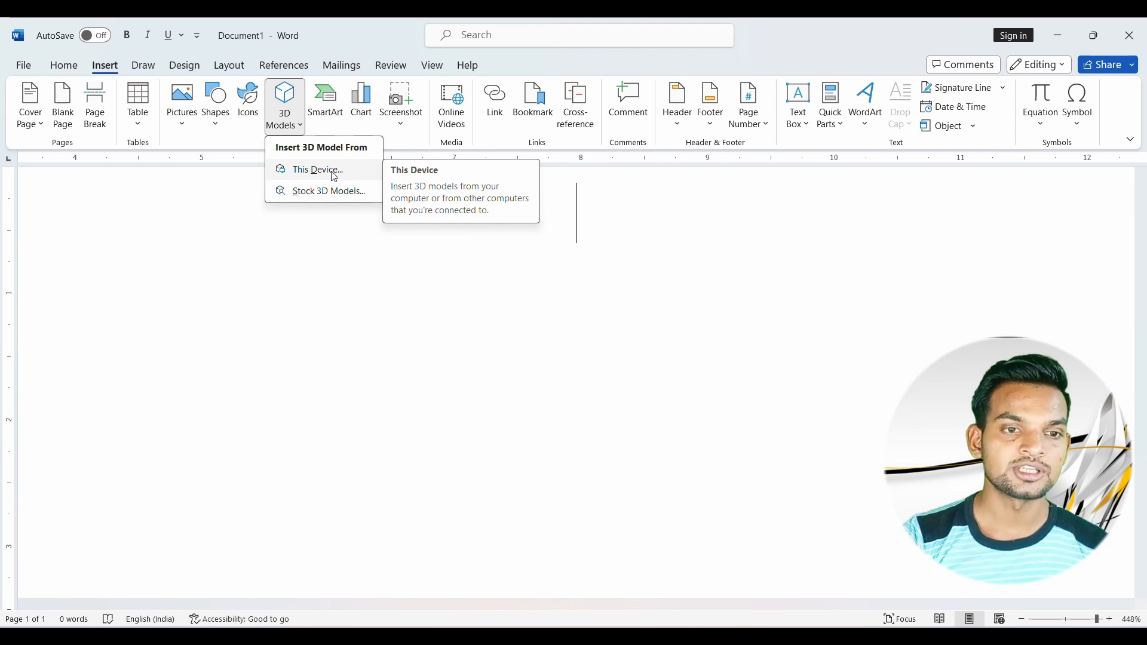
Step: Insert a Circle Process SmartArt graphic into the blank document
click(328, 116)
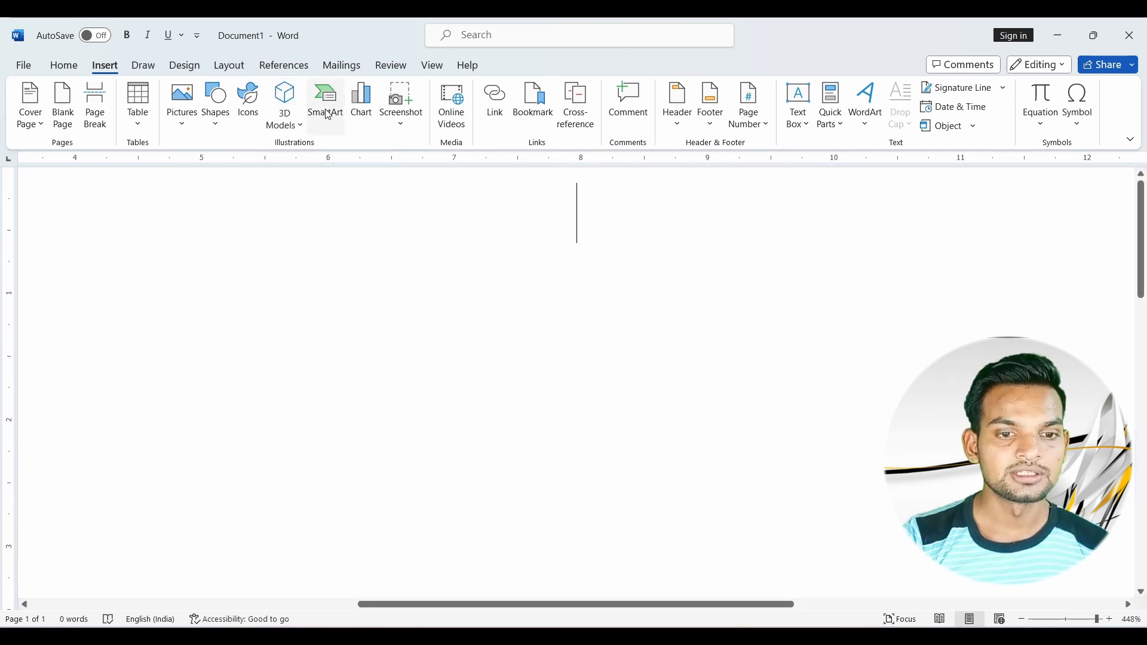
scroll(523, 287, down, 12)
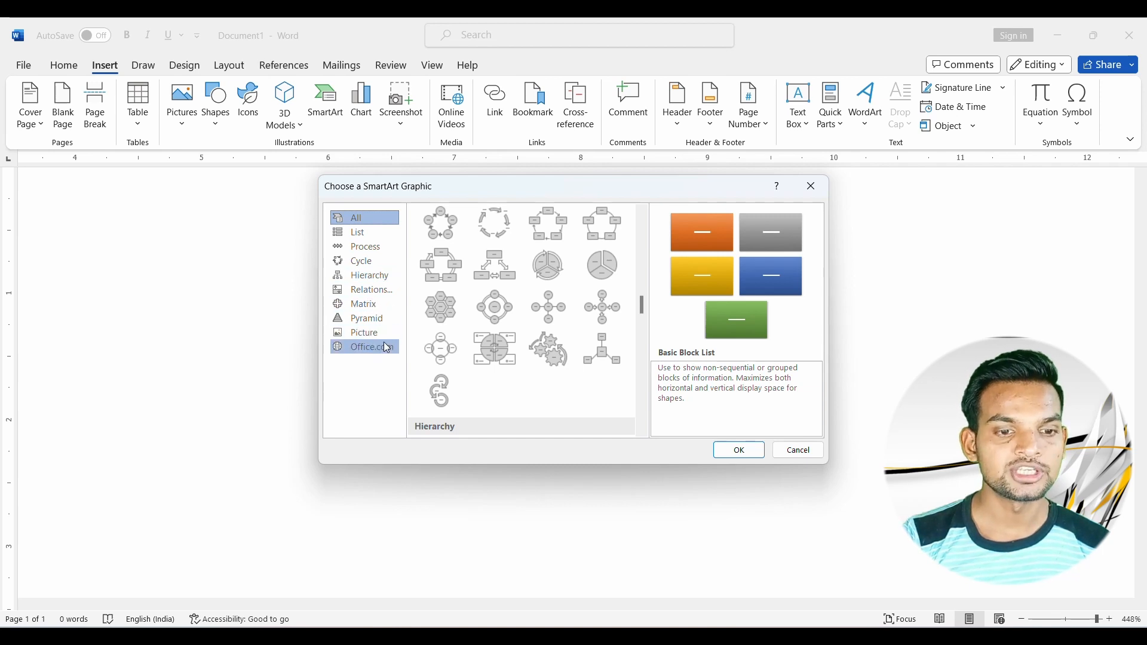
scroll(487, 360, up, 5)
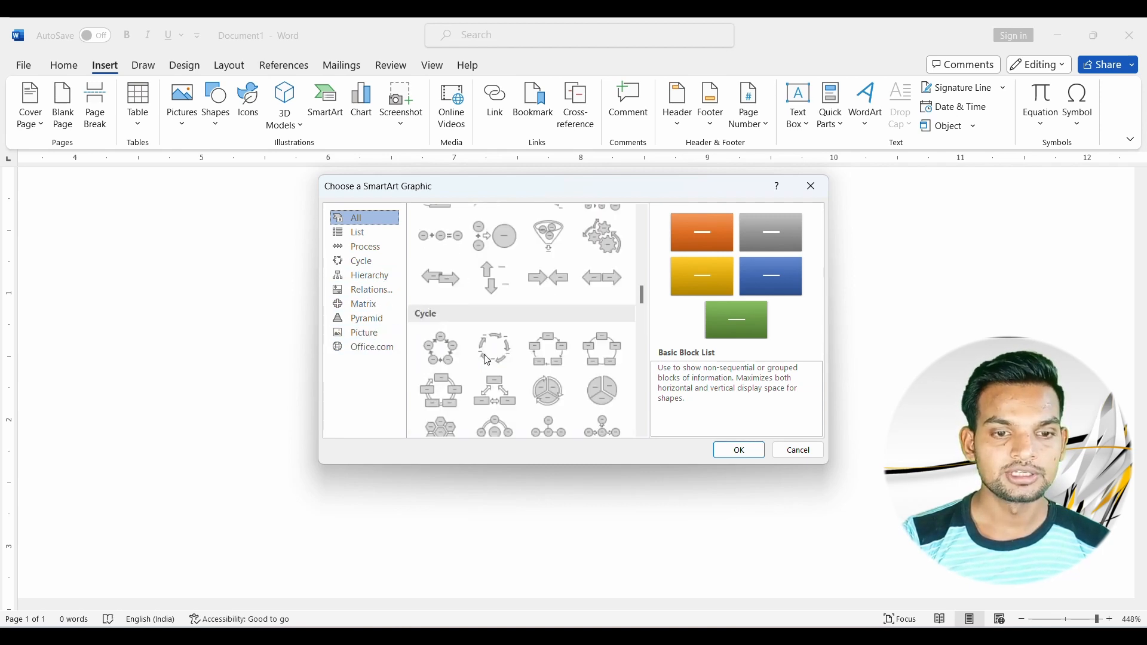
scroll(487, 361, down, 3)
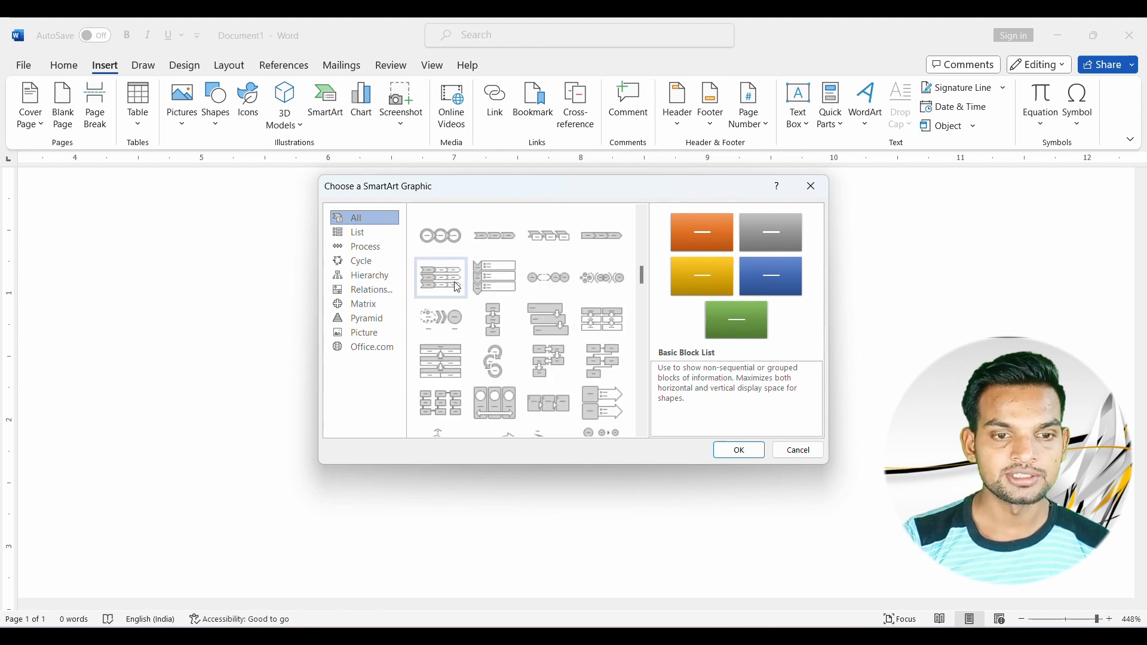
double_click(445, 242)
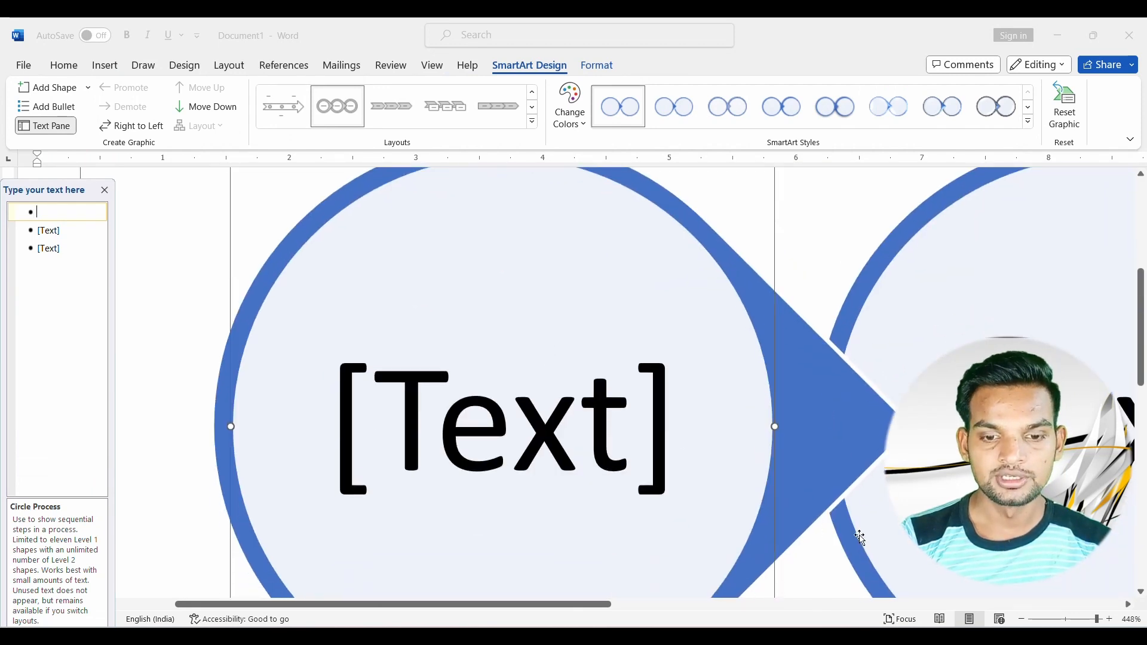
scroll(857, 503, down, 10)
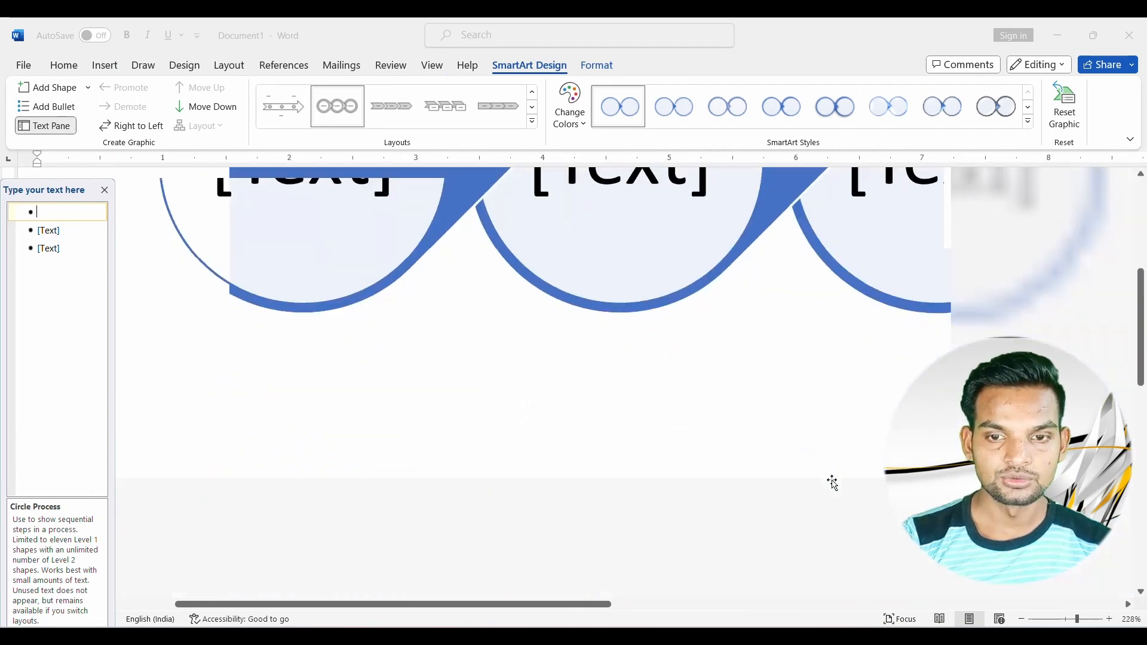
scroll(832, 481, down, 7)
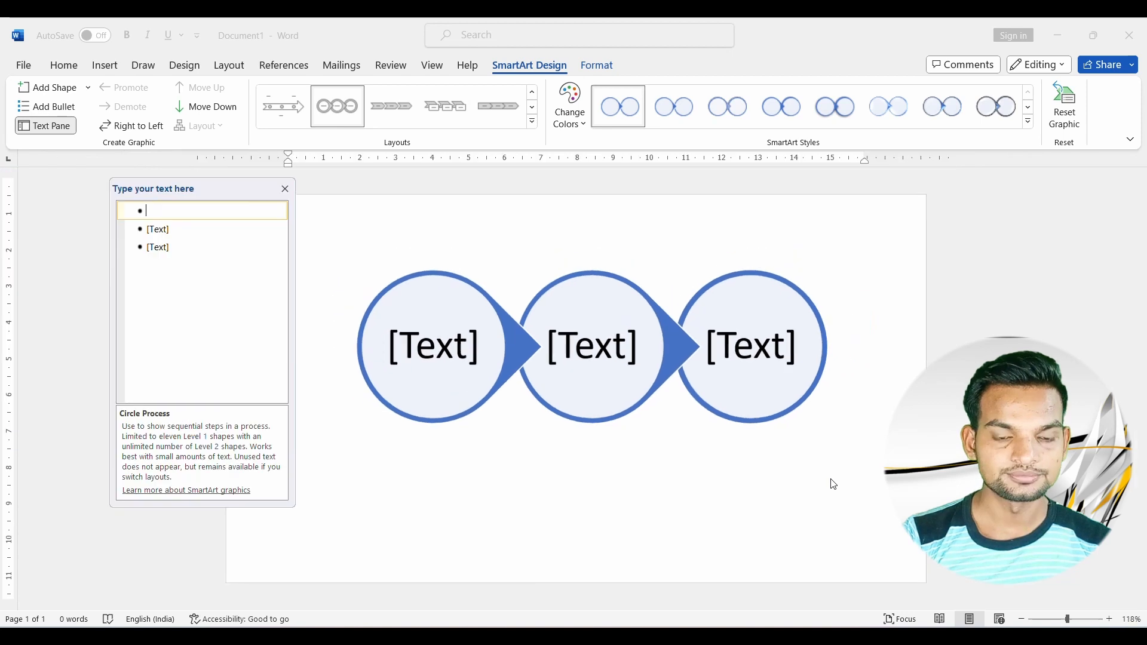
scroll(814, 468, up, 4)
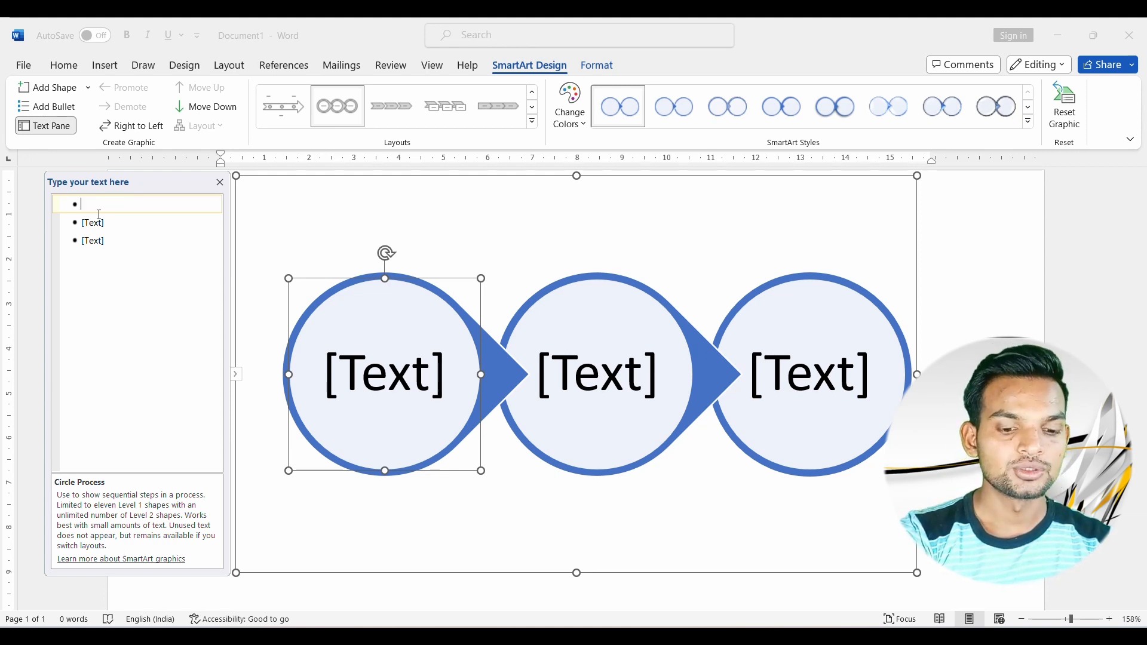
Step: Label the first circle of the SmartArt graphic S1
text(S)
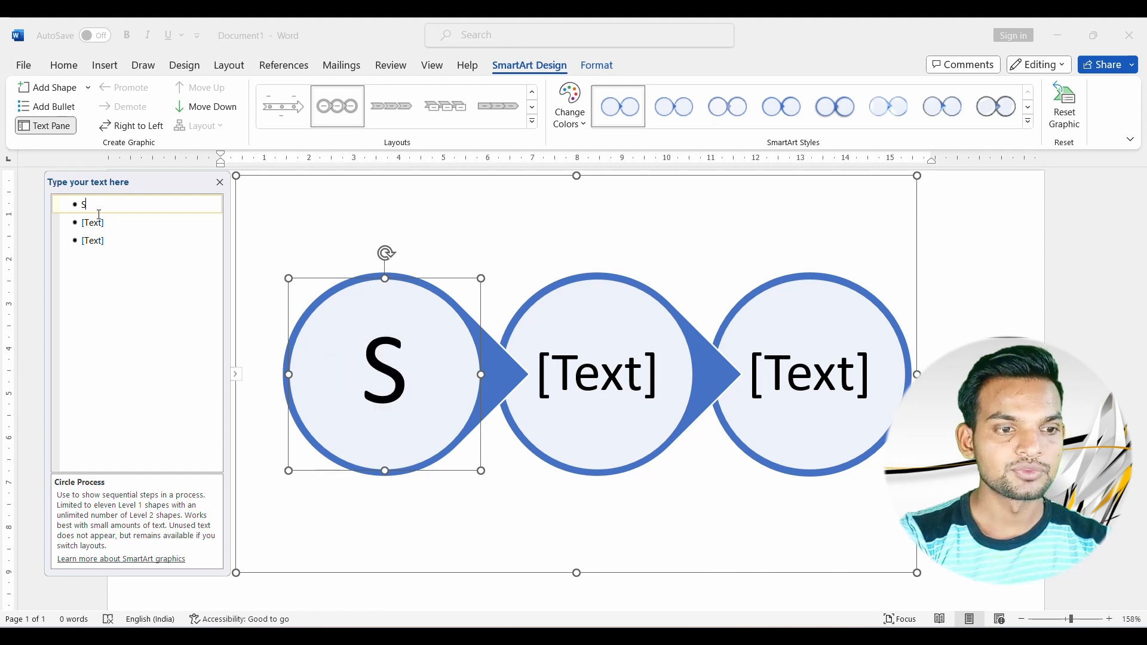
key(BackSpace)
text(S)
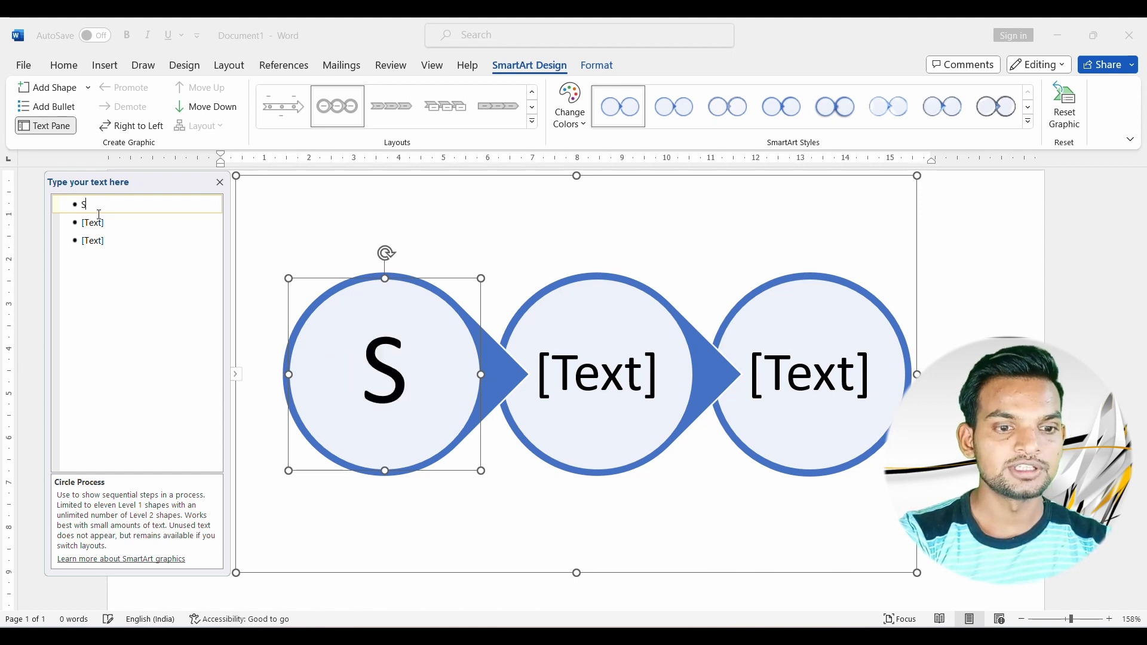
key(Delete)
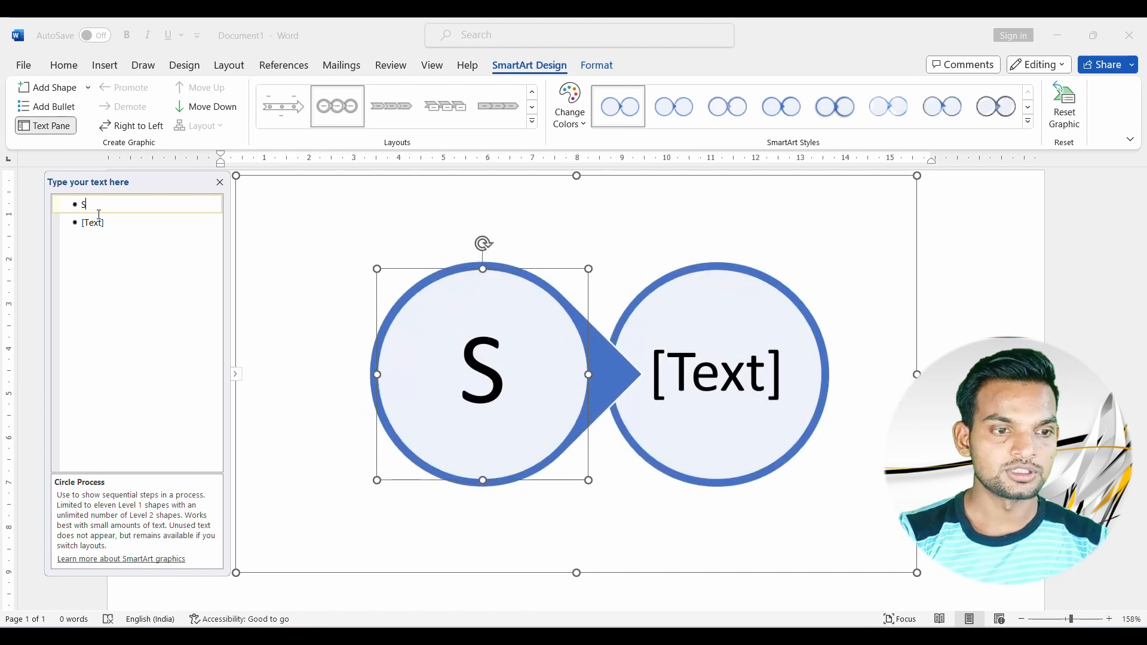
key(ctrl+z)
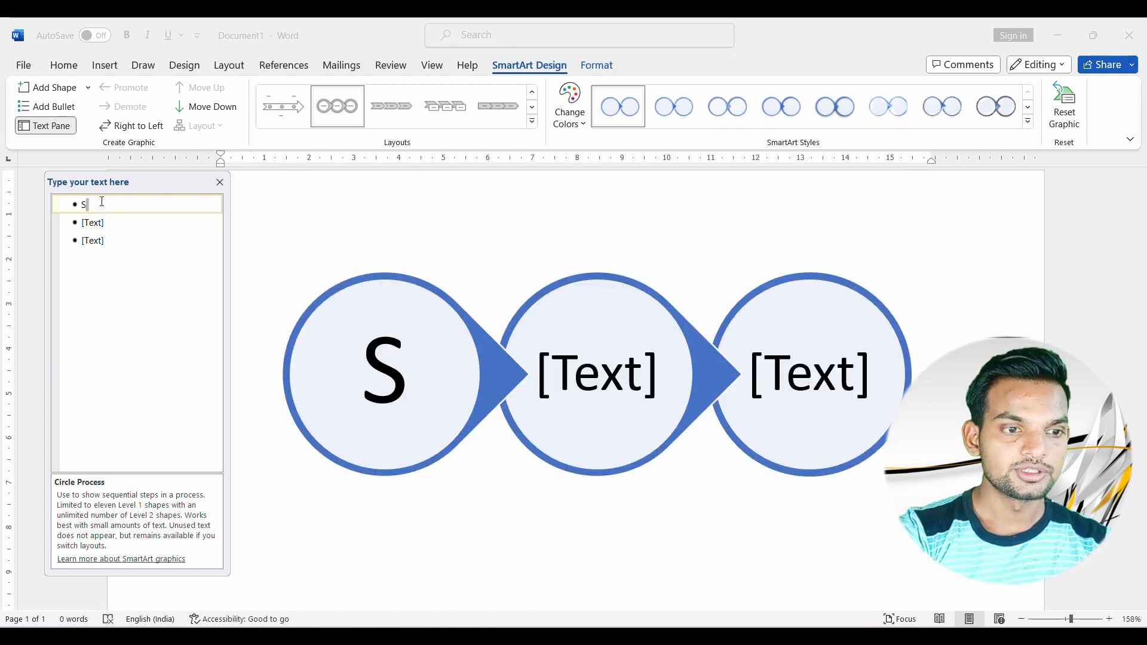
key(Delete)
key(ctrl+z)
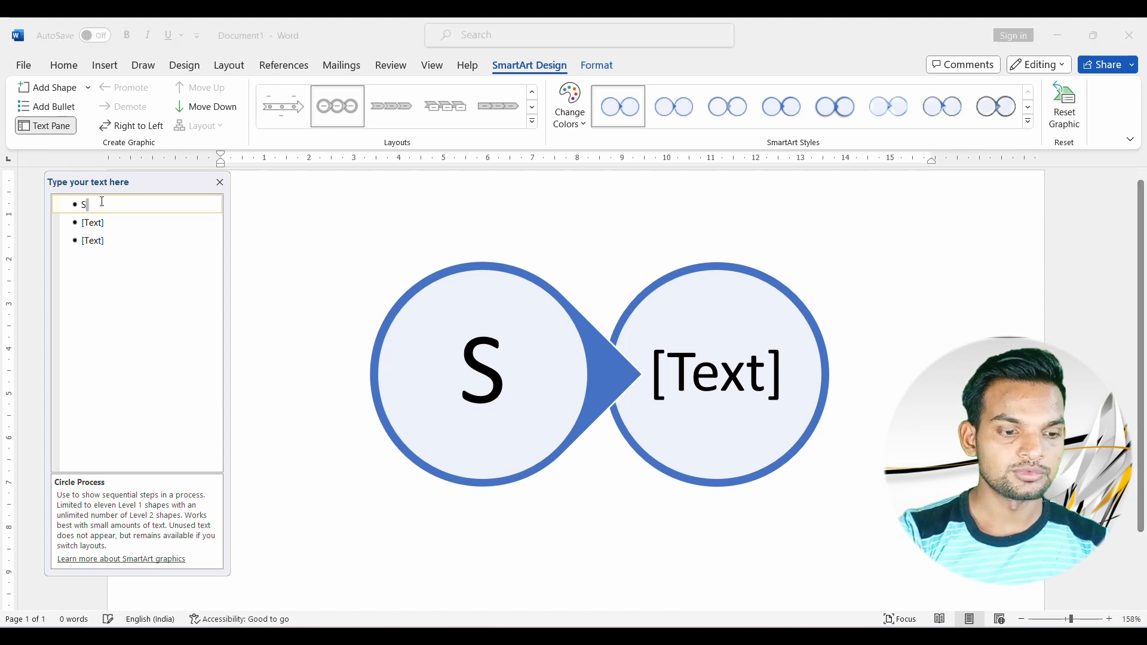
text(1)
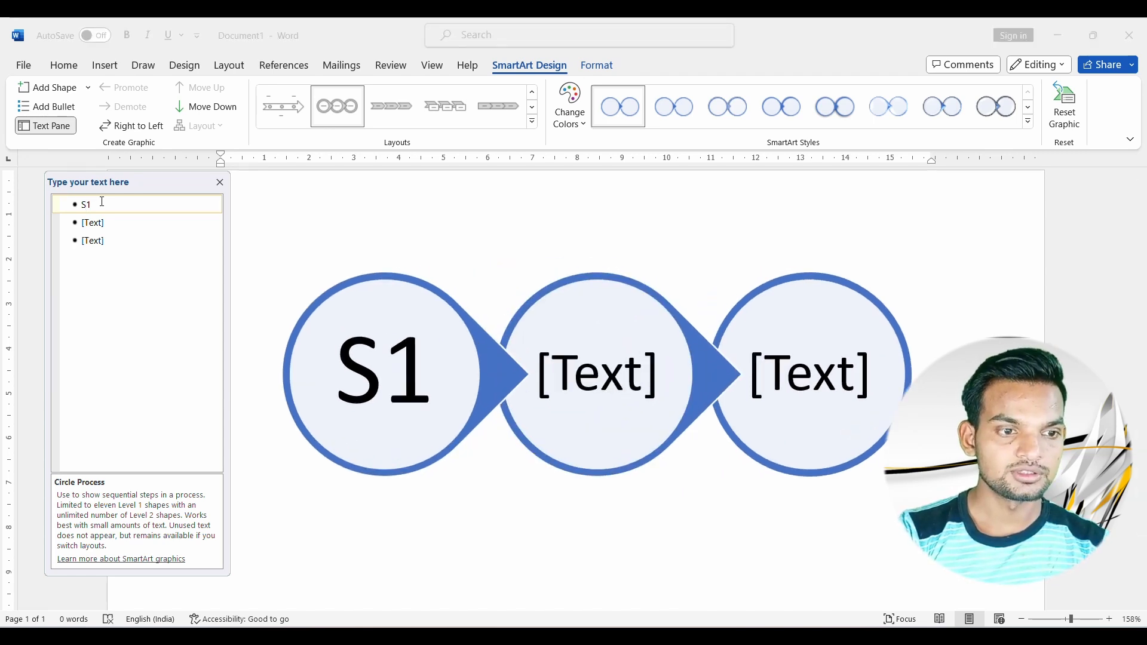
Step: Label the second circle s2 and the third circle s3
click(102, 226)
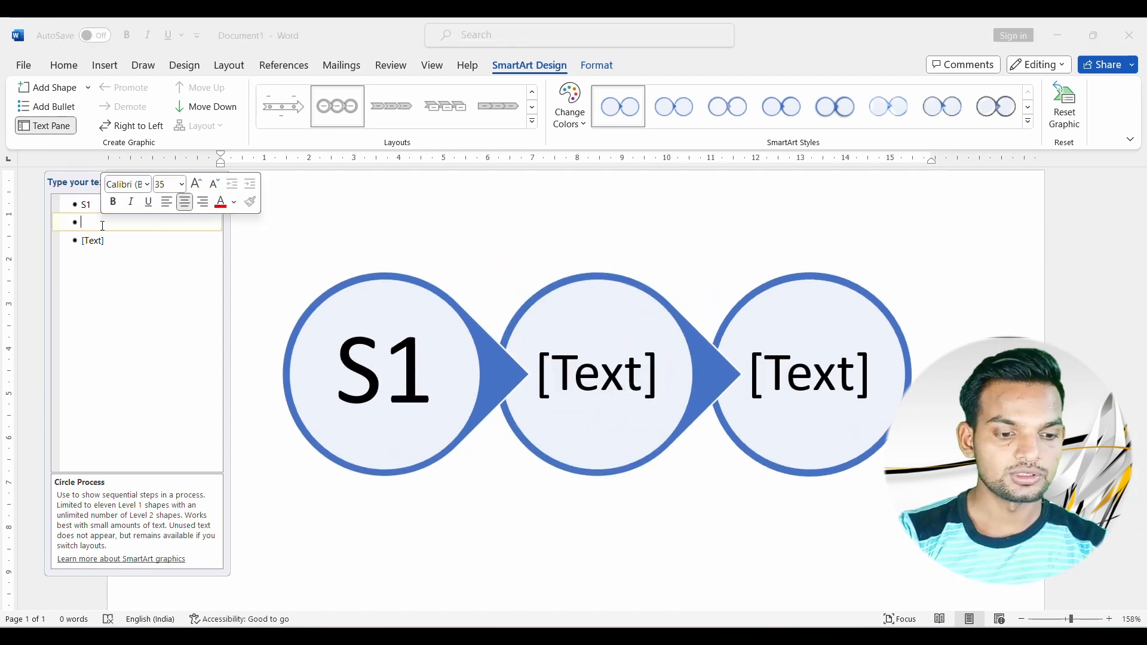
text(2)
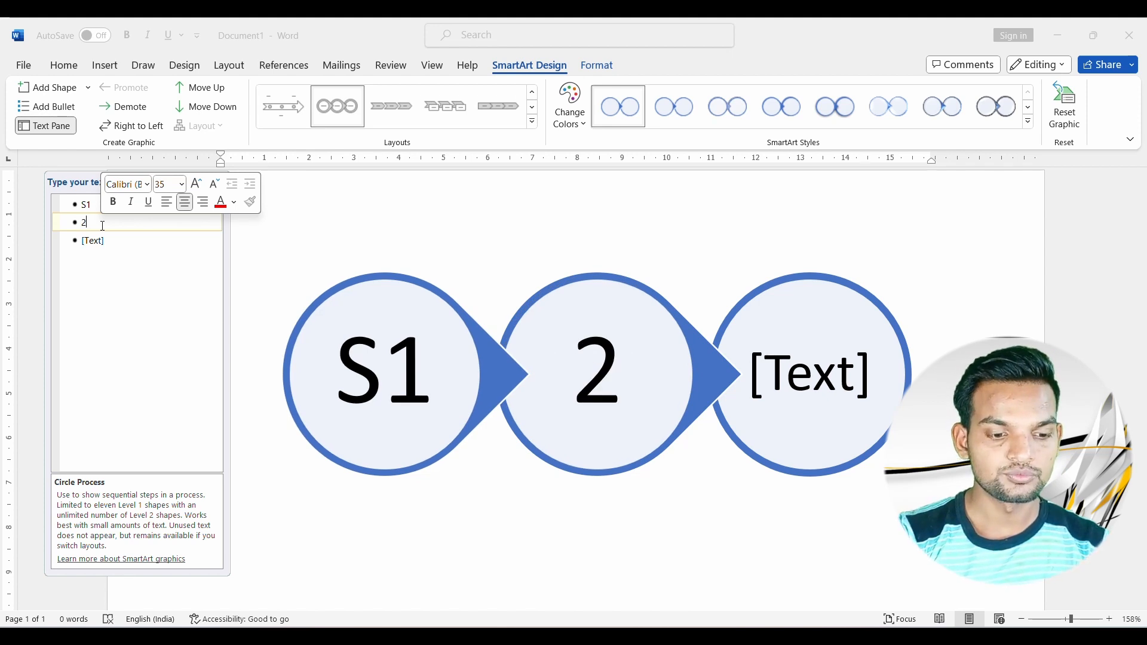
key(BackSpace)
text(s2)
click(94, 245)
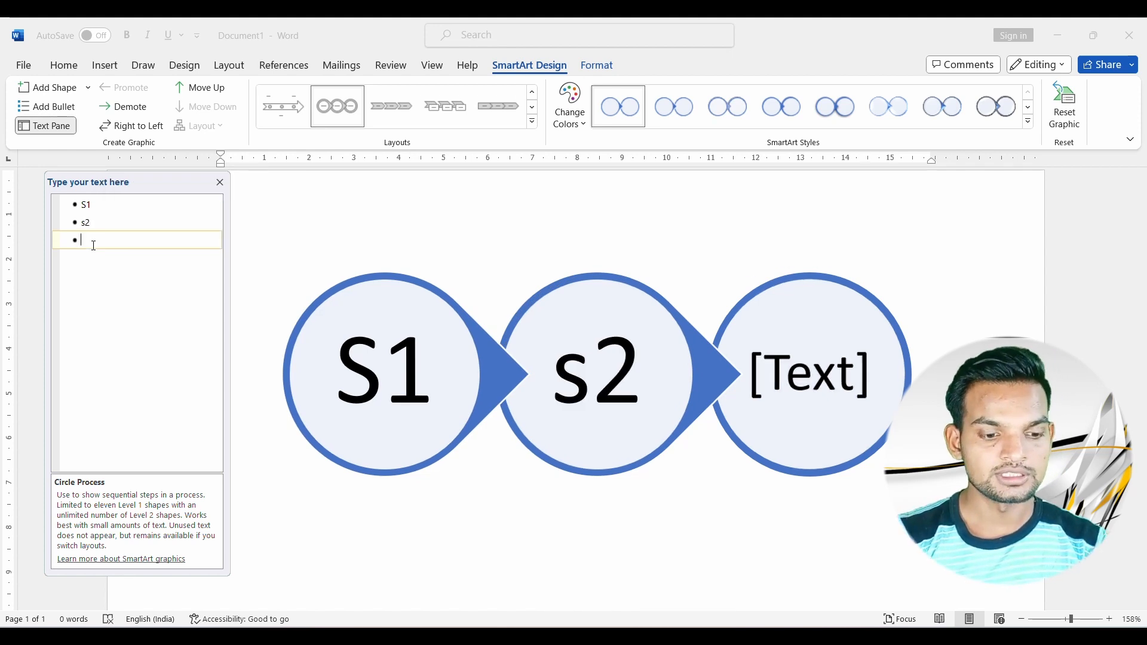
text(s3)
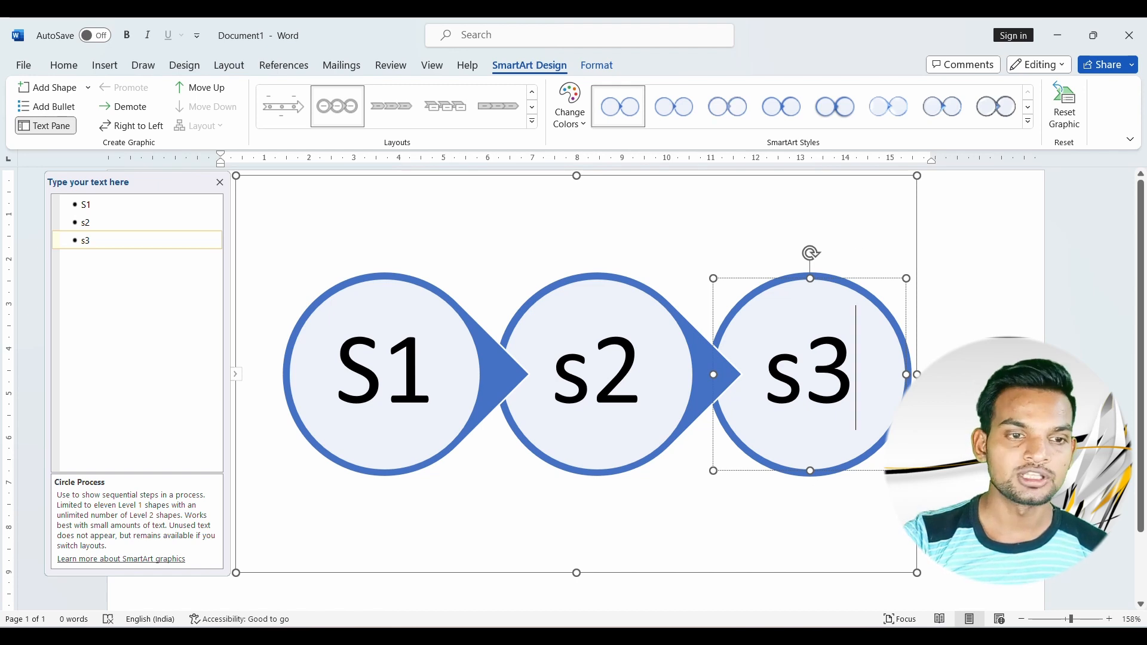
Step: Hide the SmartArt text pane and shrink the graphic from its lower-right corner to about 9 cm wide
click(217, 183)
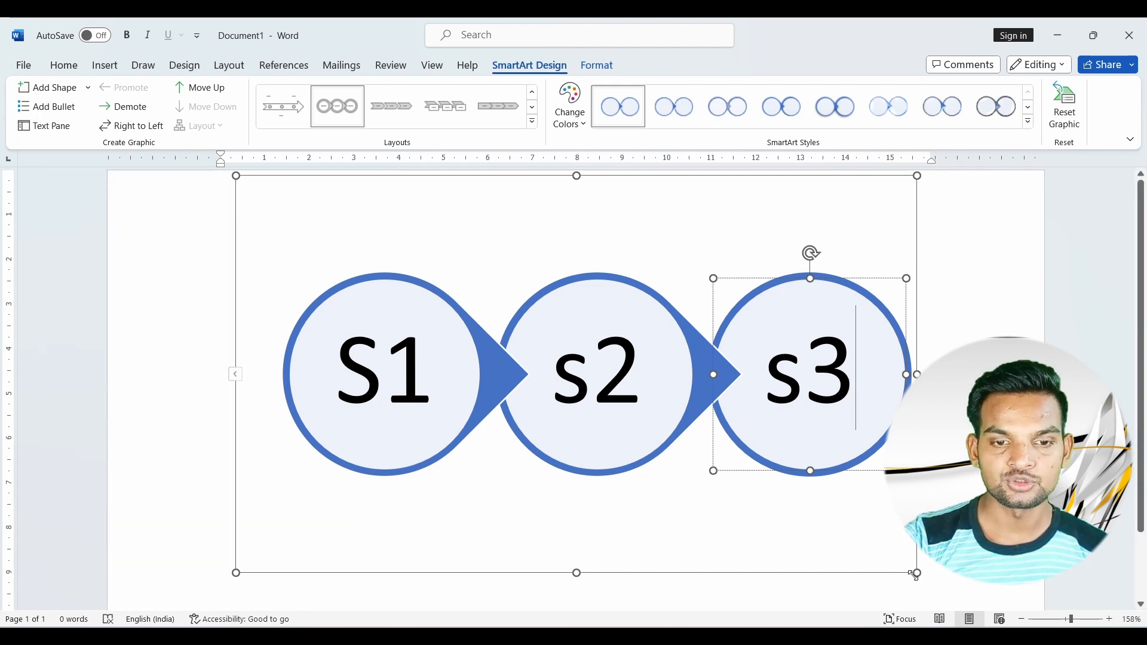
drag(914, 574, 635, 430)
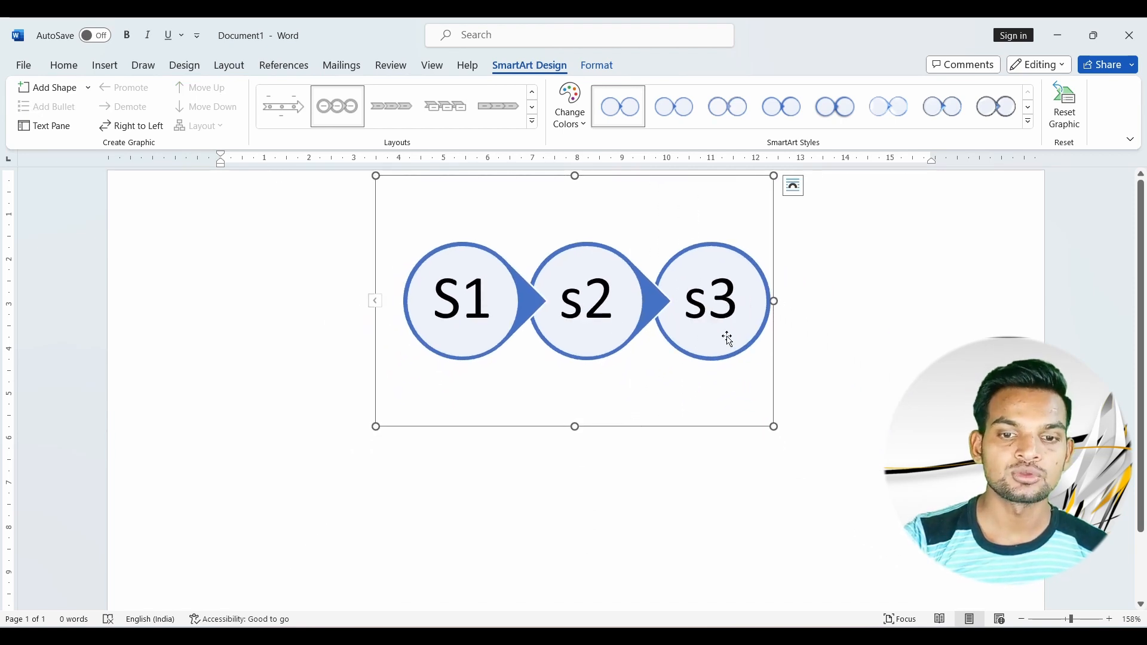
click(716, 302)
click(734, 300)
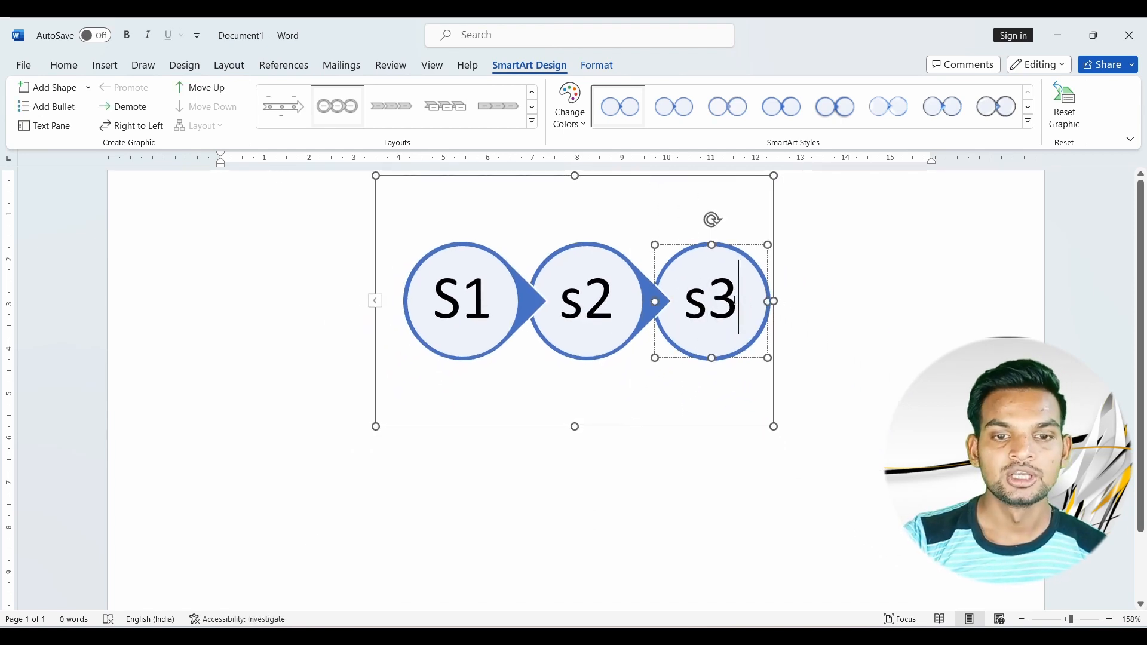
click(612, 295)
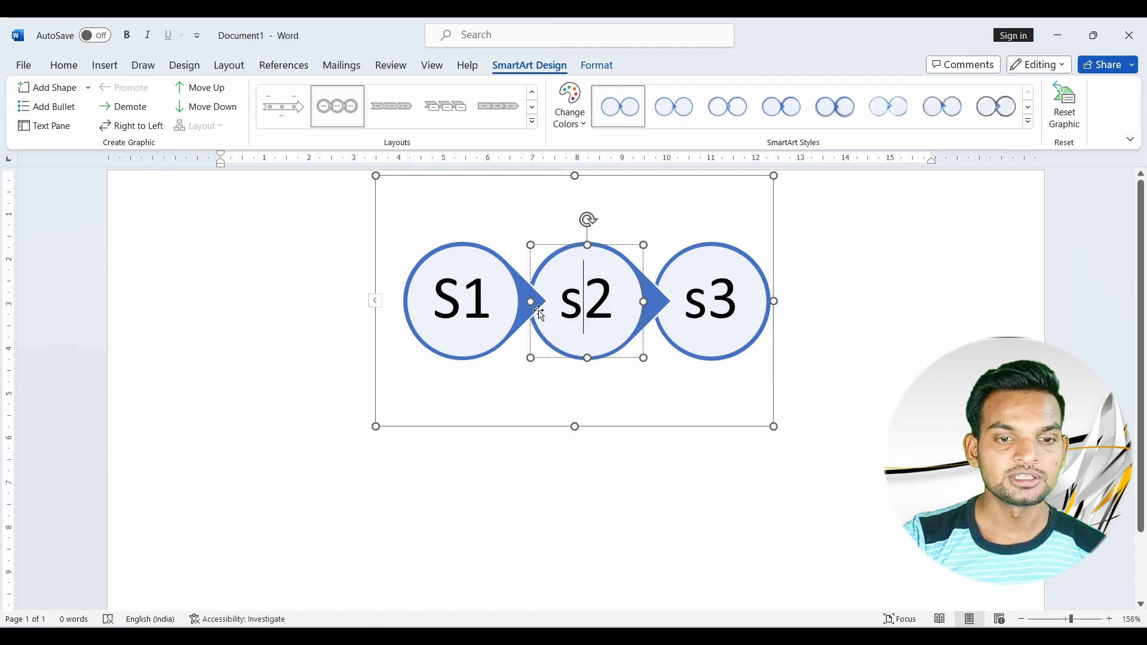
click(496, 301)
Step: Apply the fifth Best Match for Document style to the circle graphic and look through the 3-D SmartArt styles
click(660, 303)
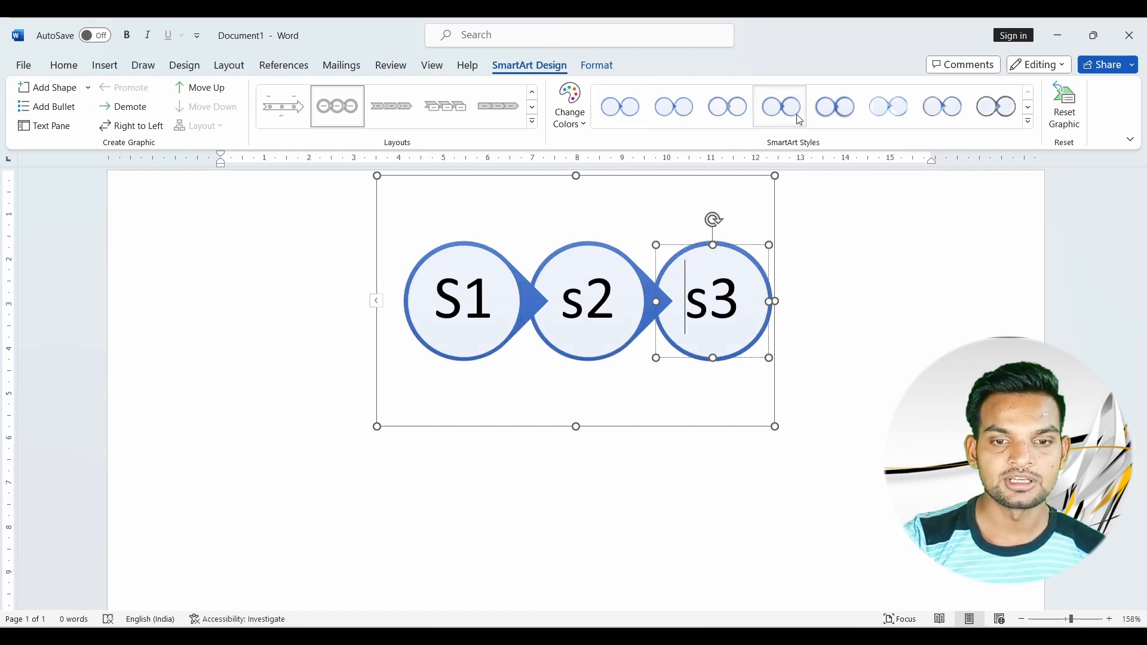
click(855, 116)
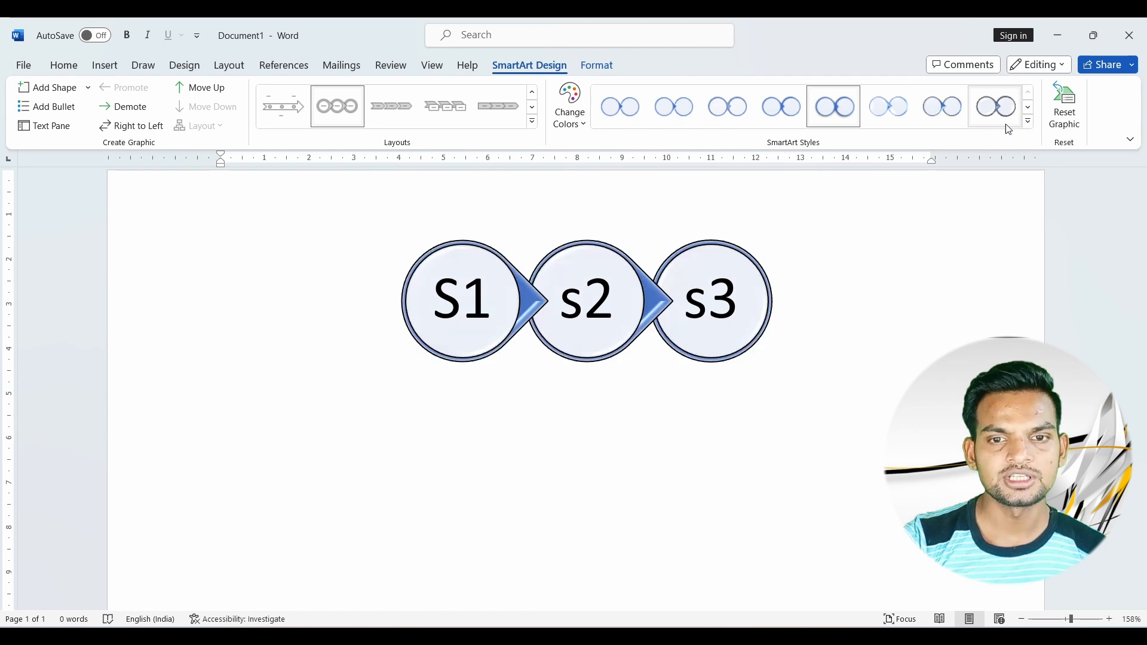
click(1026, 123)
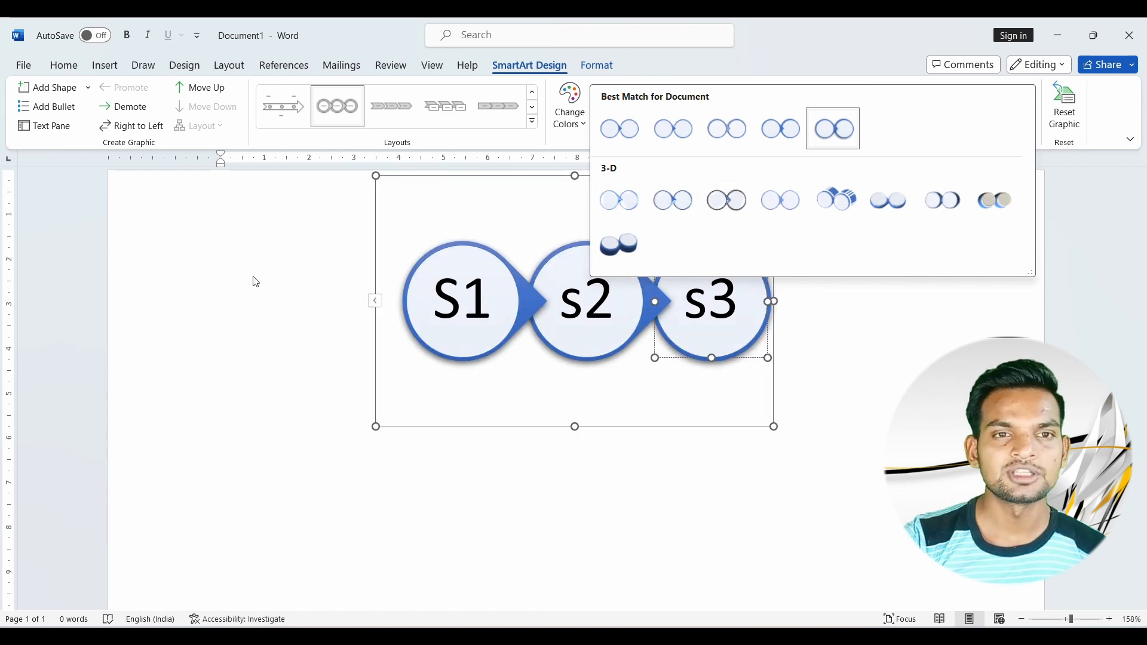
click(328, 326)
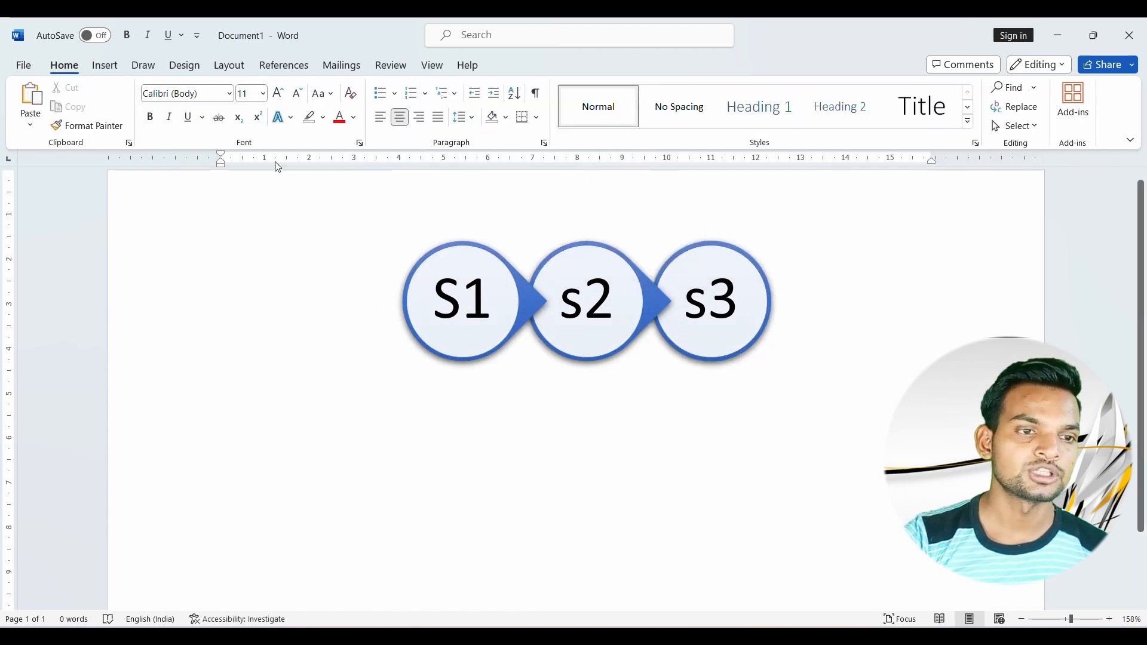
Step: Remove the s2 circle from the SmartArt graphic, and delete the whole graphic from the page
click(105, 65)
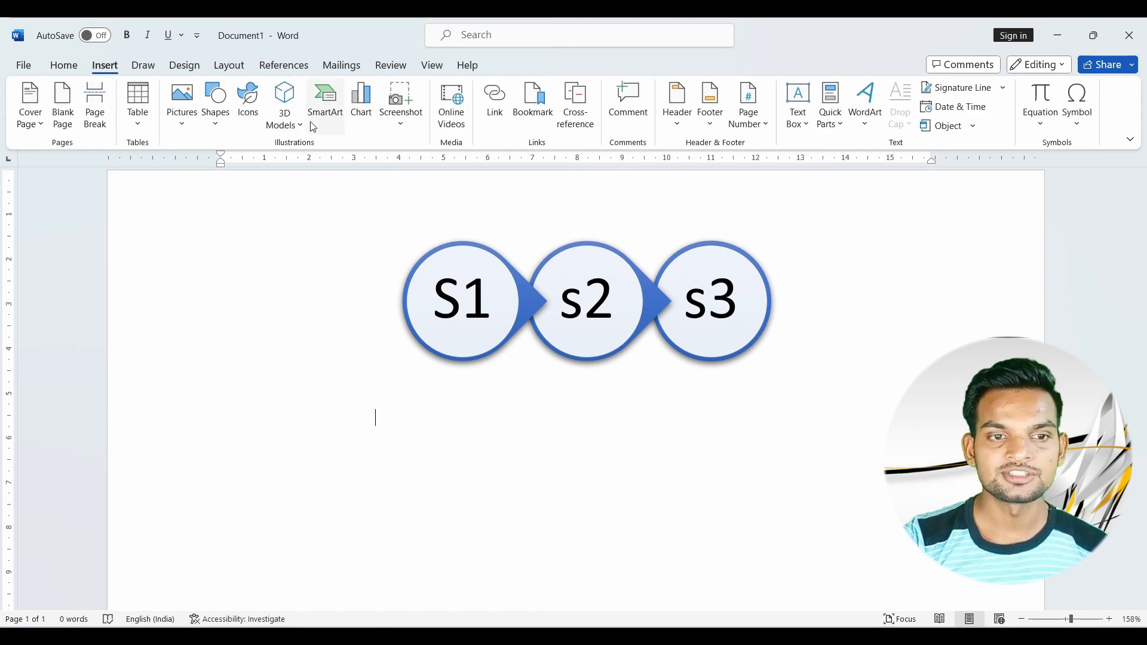
click(625, 300)
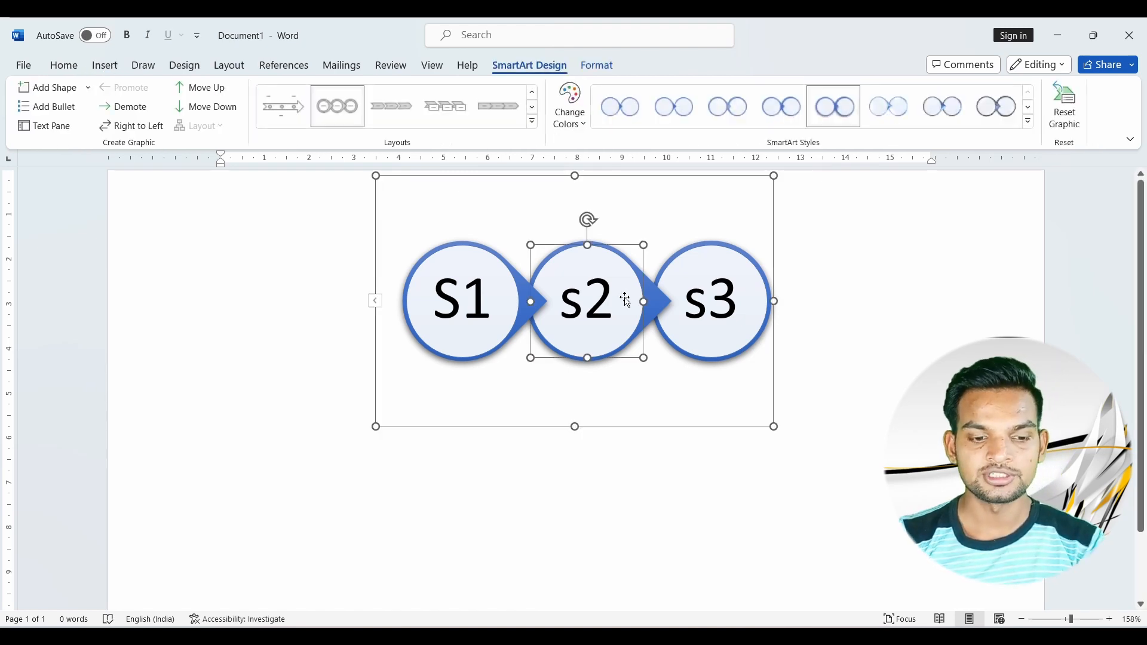
key(Delete)
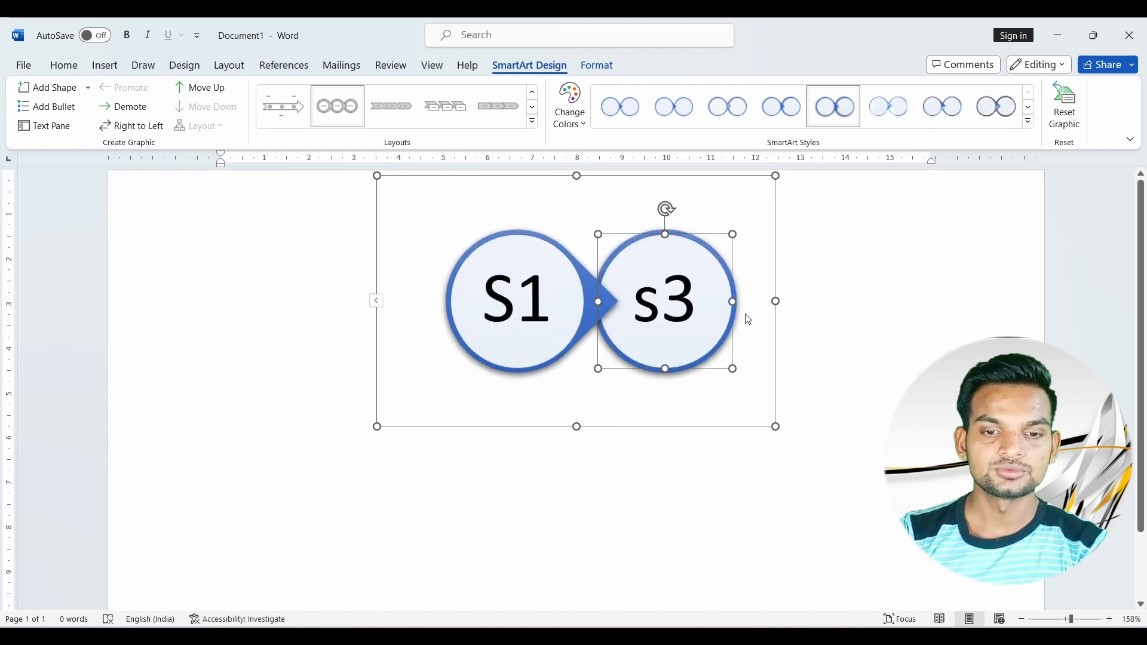
click(786, 256)
click(729, 225)
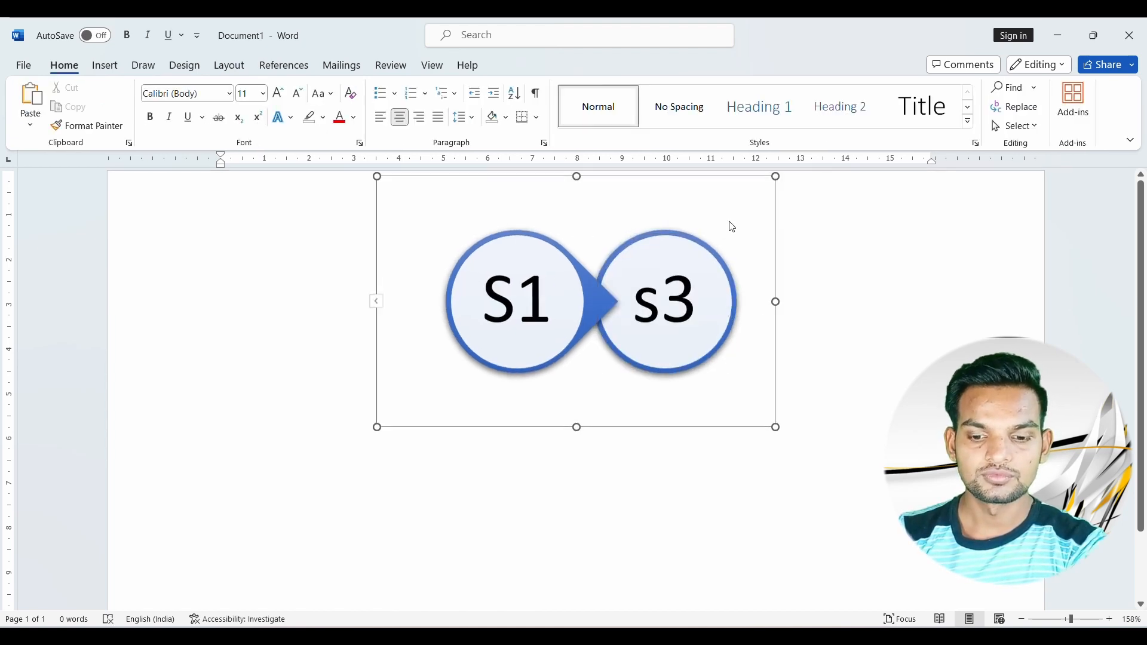
key(Delete)
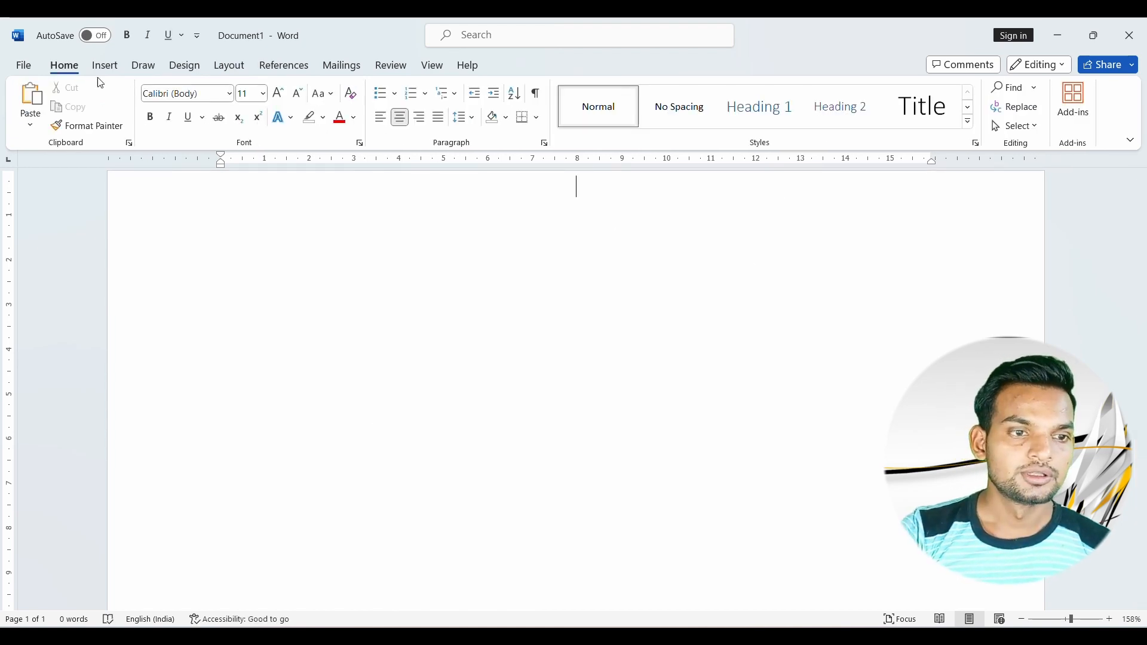
Step: Look through the Stock and Map chart types and insert a clustered bar chart into the document
click(97, 68)
click(367, 114)
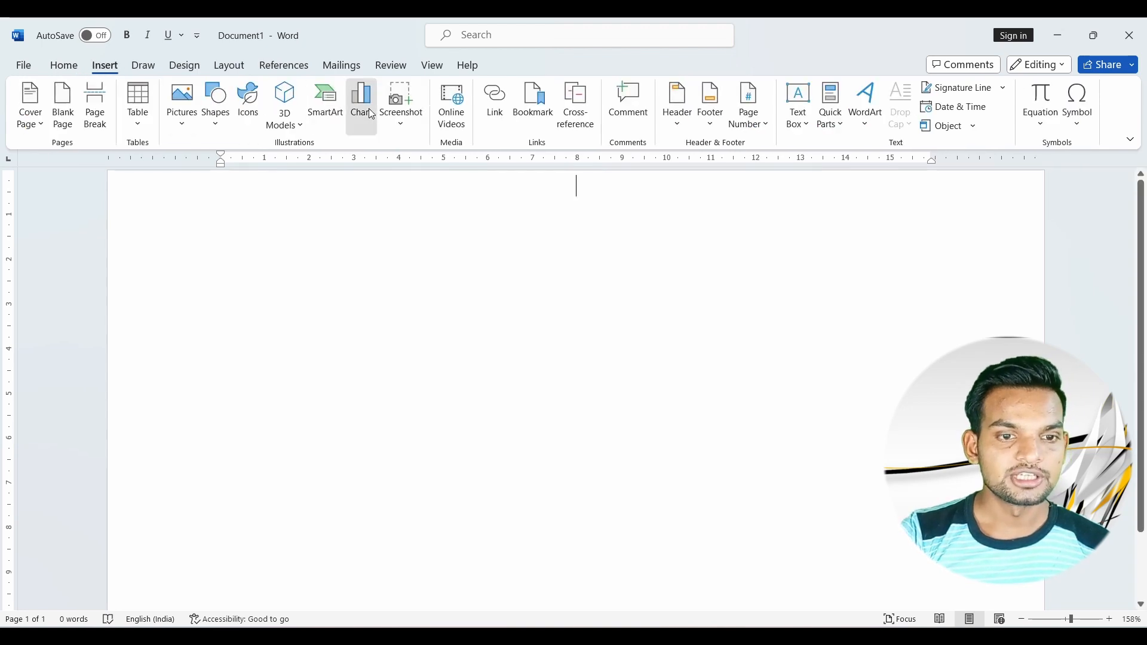
mouse_move(532, 248)
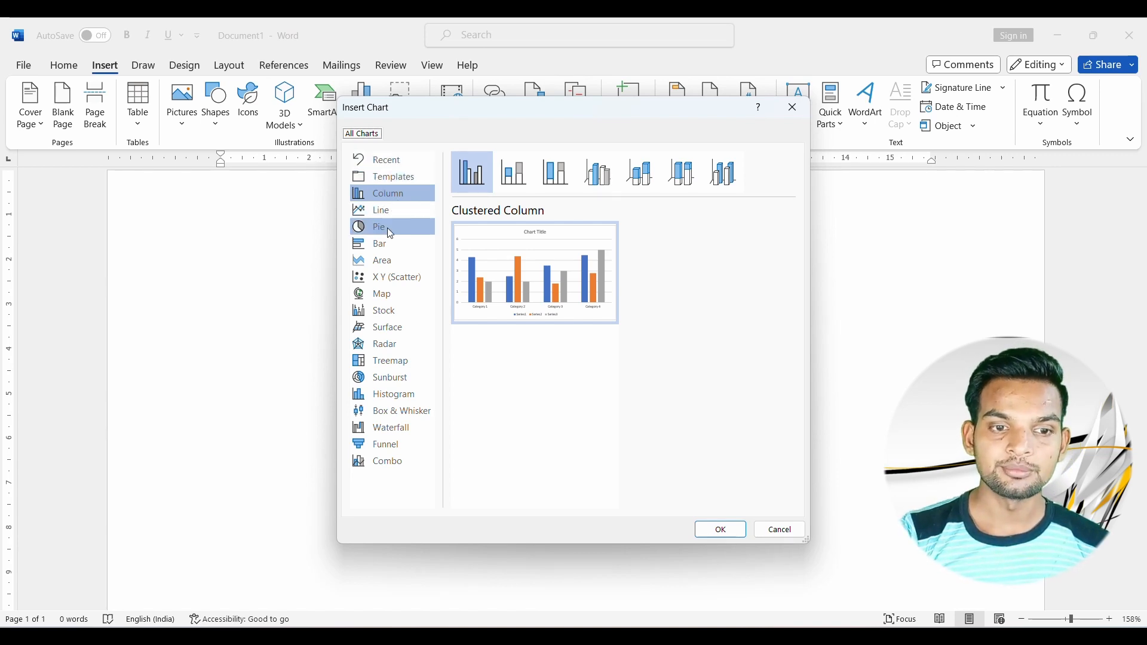
click(389, 315)
mouse_move(550, 289)
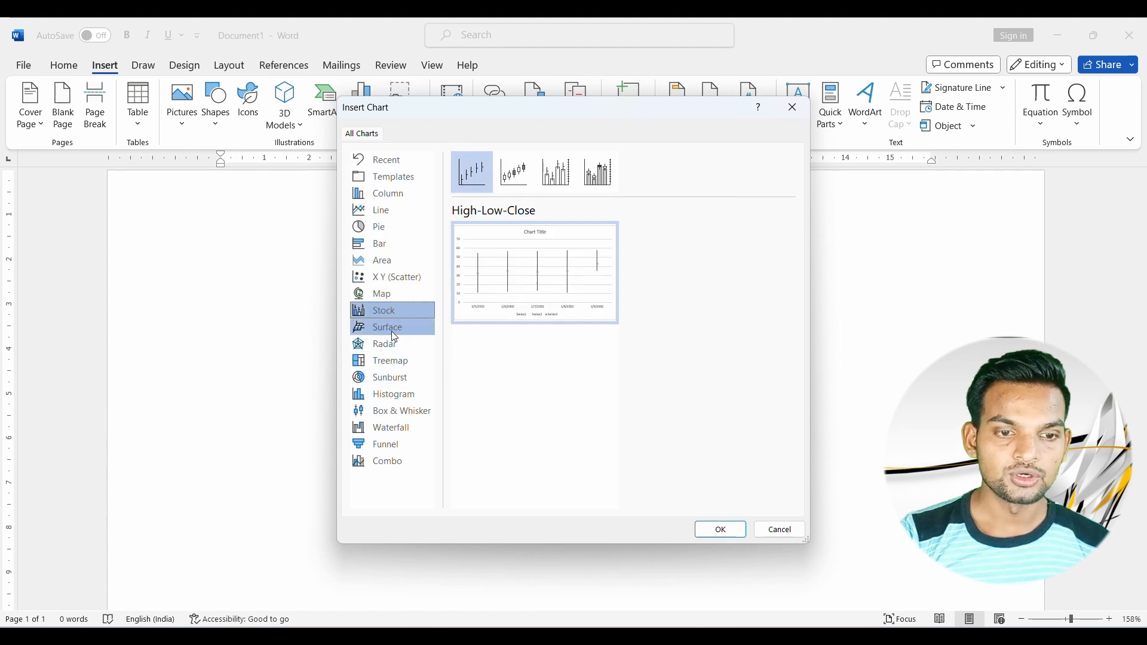
click(389, 296)
mouse_move(486, 297)
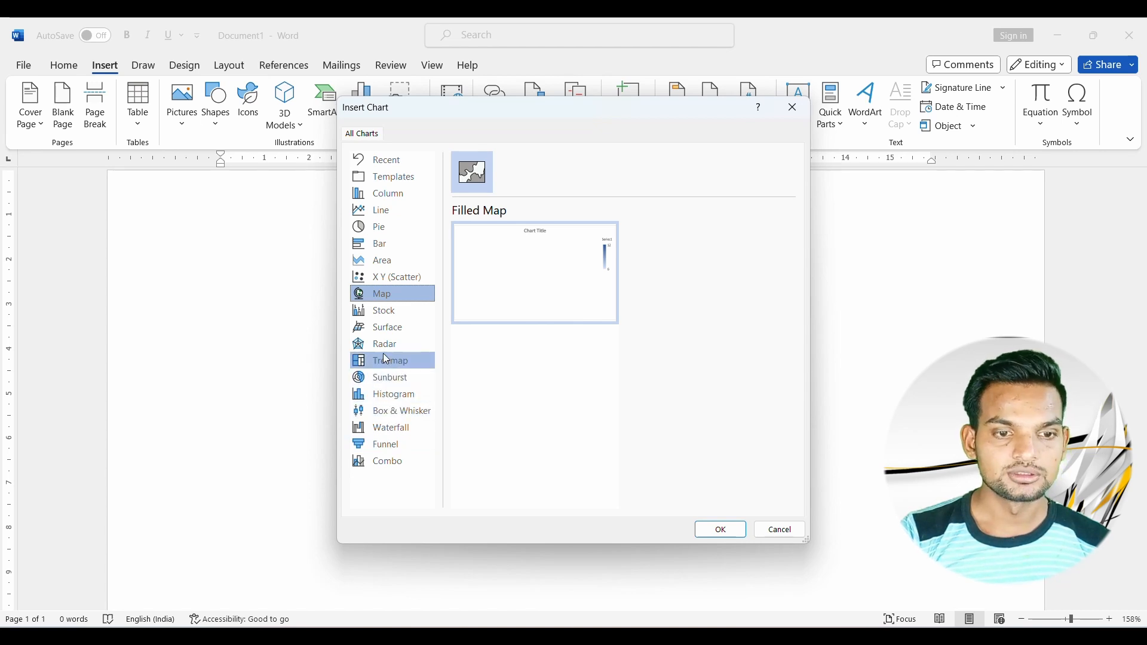
click(392, 244)
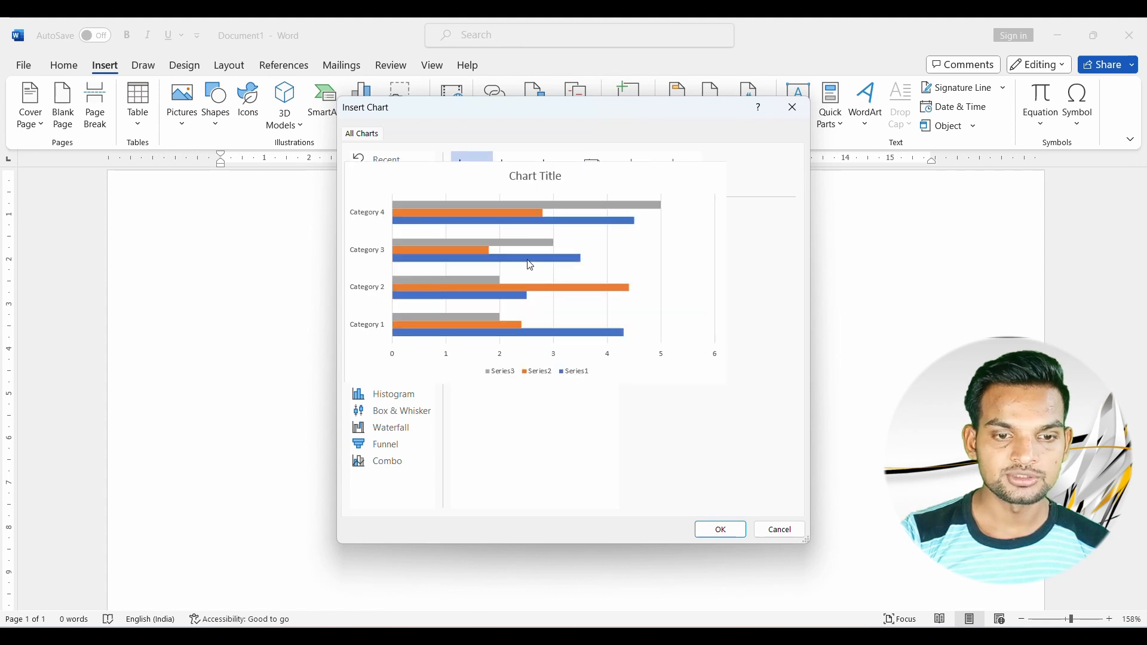
click(719, 529)
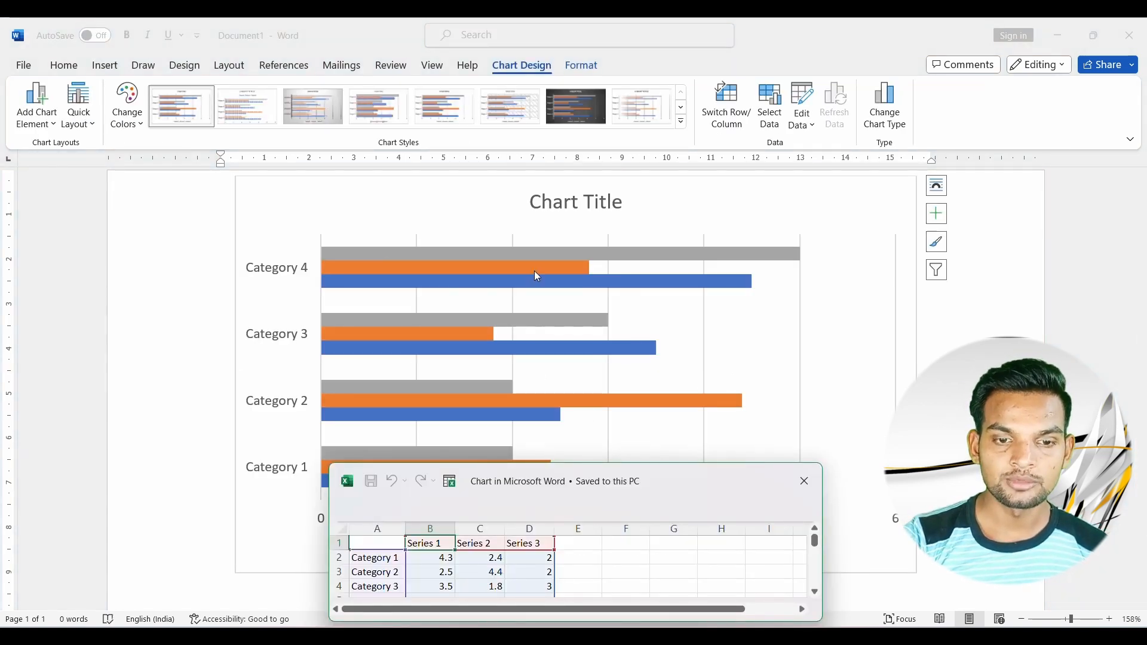
Step: Enter a person's first name in cell A1 of the chart data sheet and replace the Series 1 header with another first name
click(375, 542)
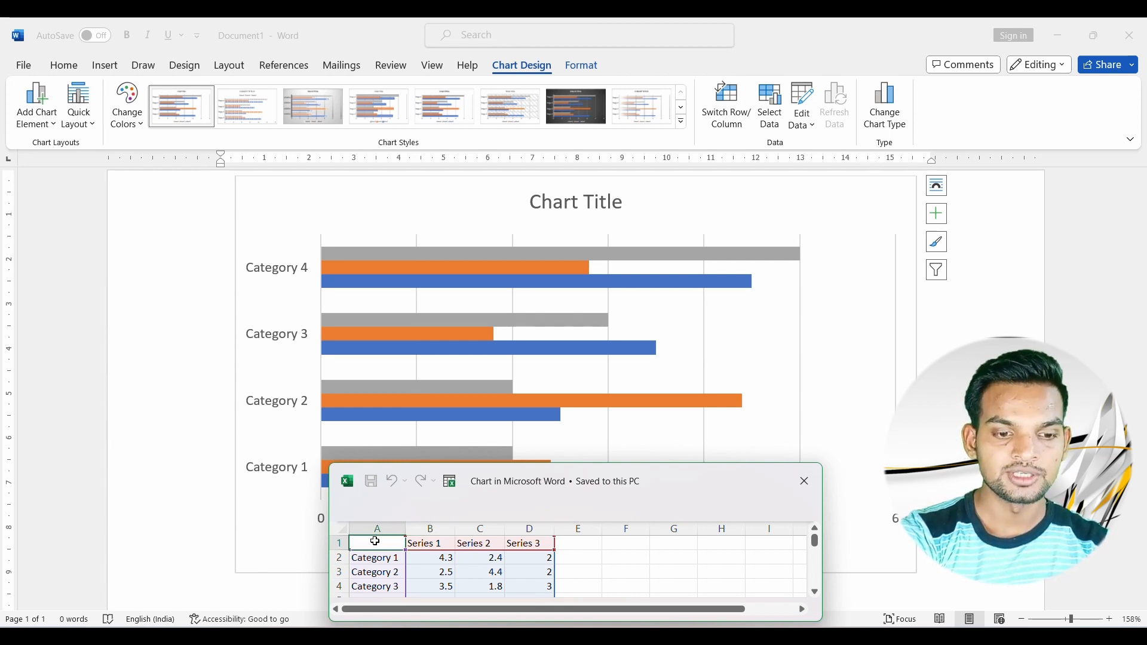
text(Ram)
key(Tab)
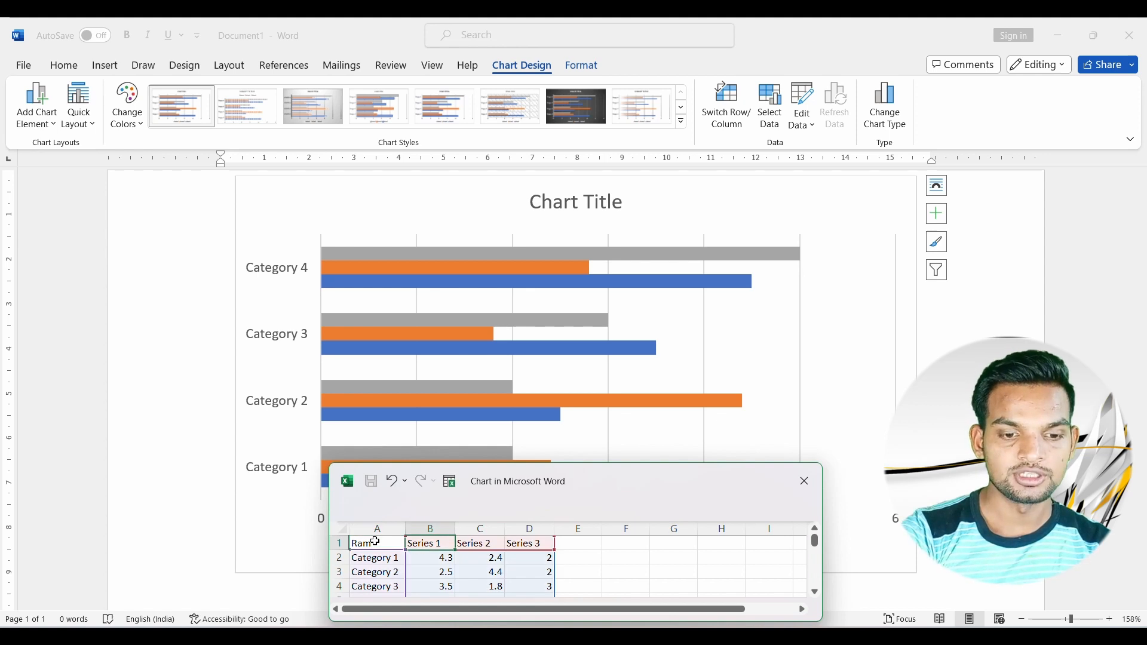
double_click(441, 545)
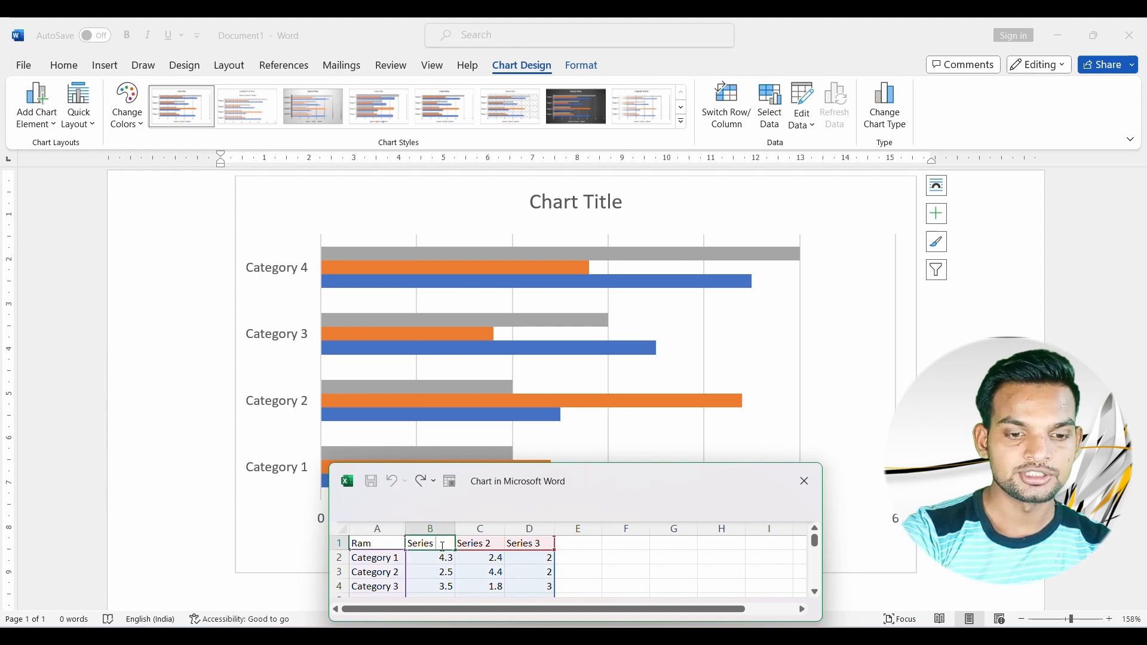
key(BackSpace)
key(BackSpace)
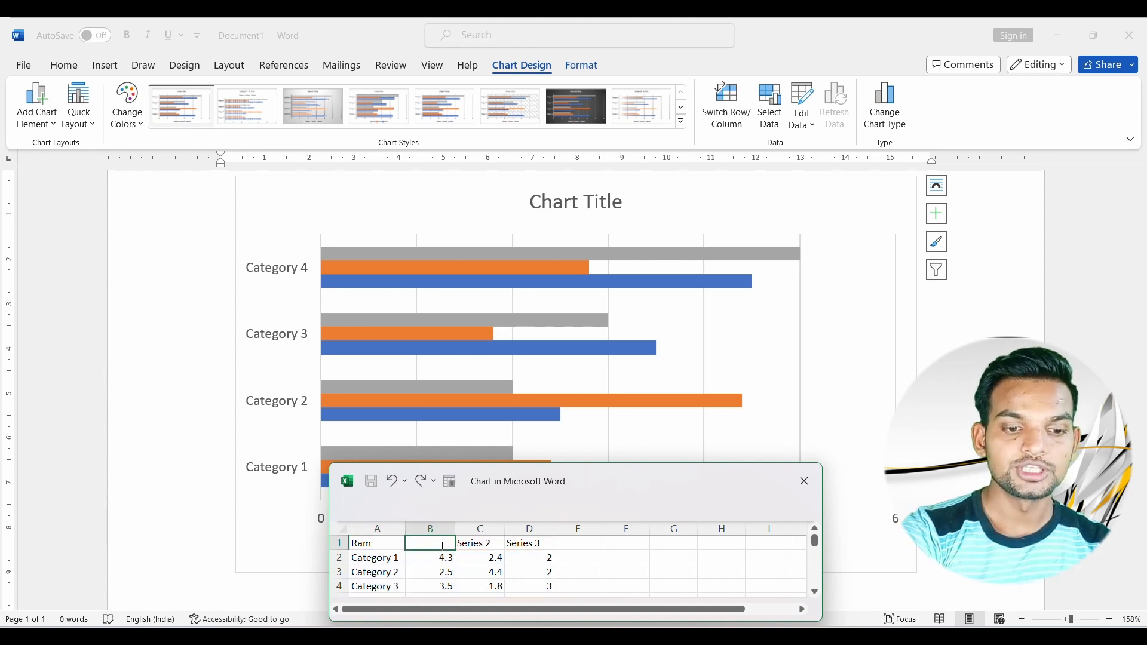
text(Shyam)
Step: Replace the Series 2 and Series 3 headers in the chart data sheet with people's first names
click(487, 544)
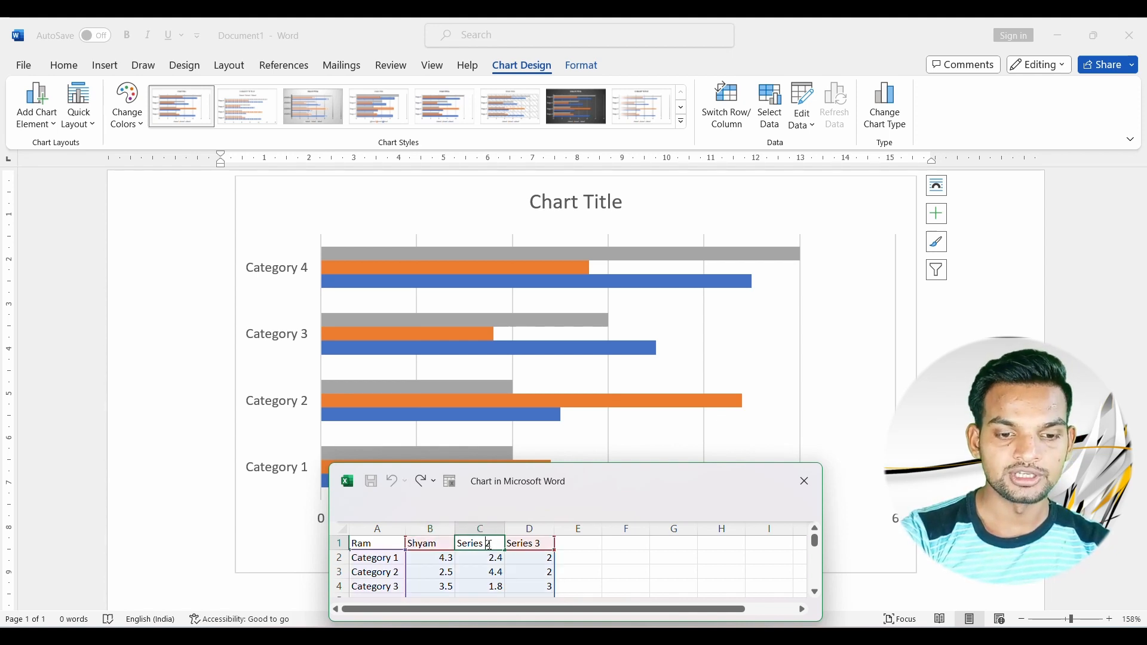
key(BackSpace)
key(BackSpace)
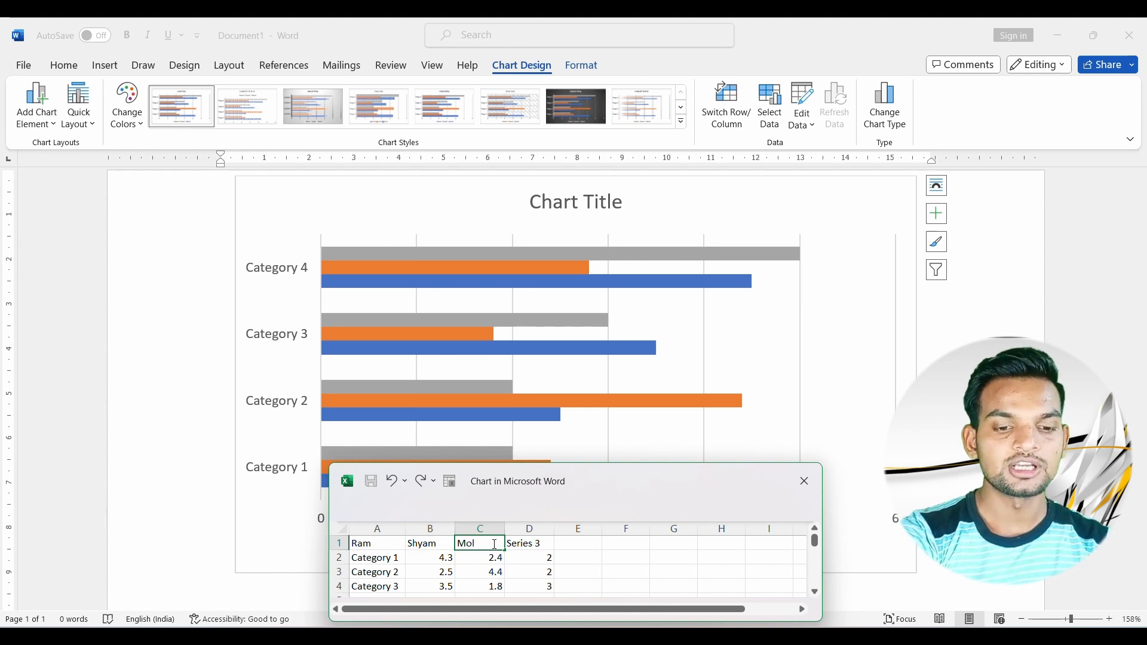
click(536, 544)
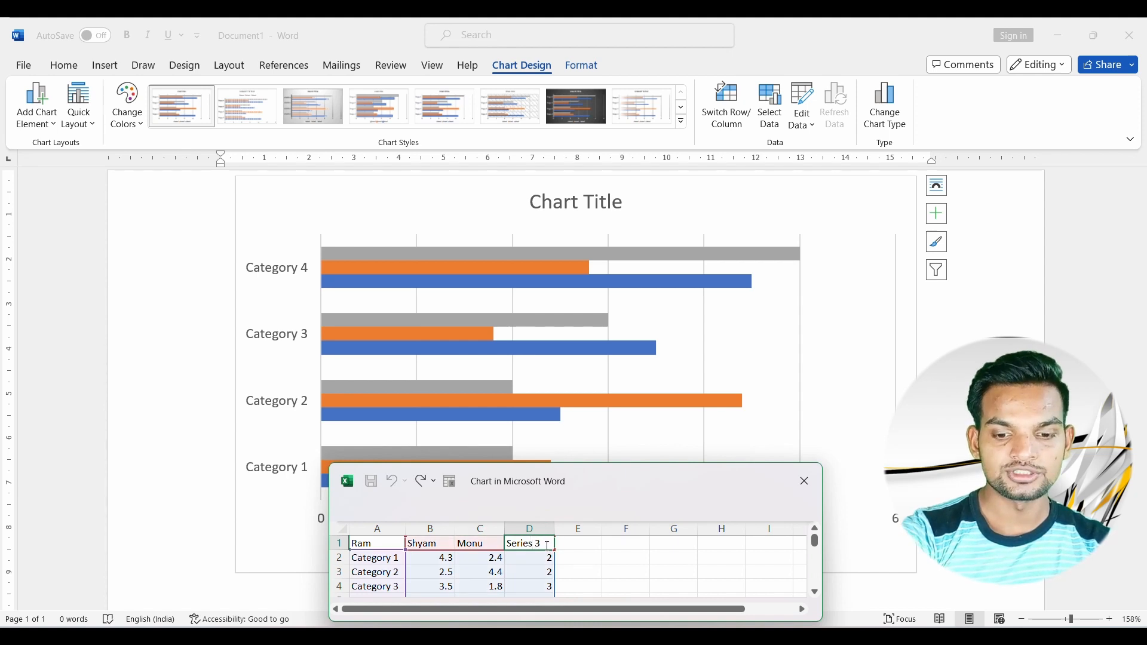
double_click(547, 544)
key(BackSpace)
key(BackSpace)
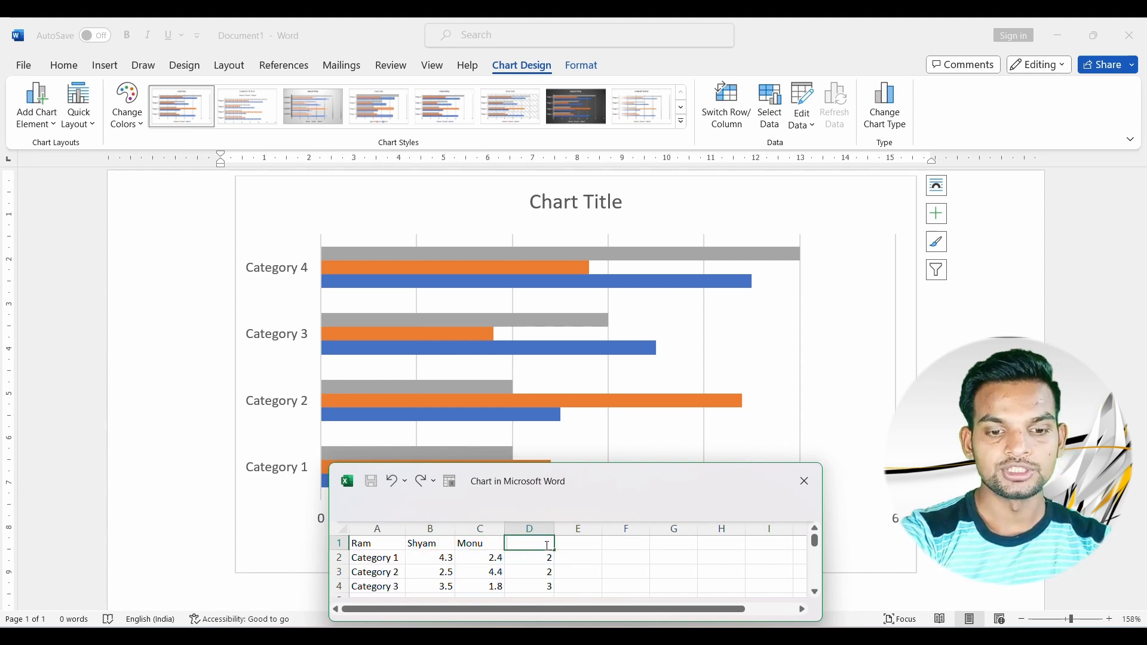
text(SO)
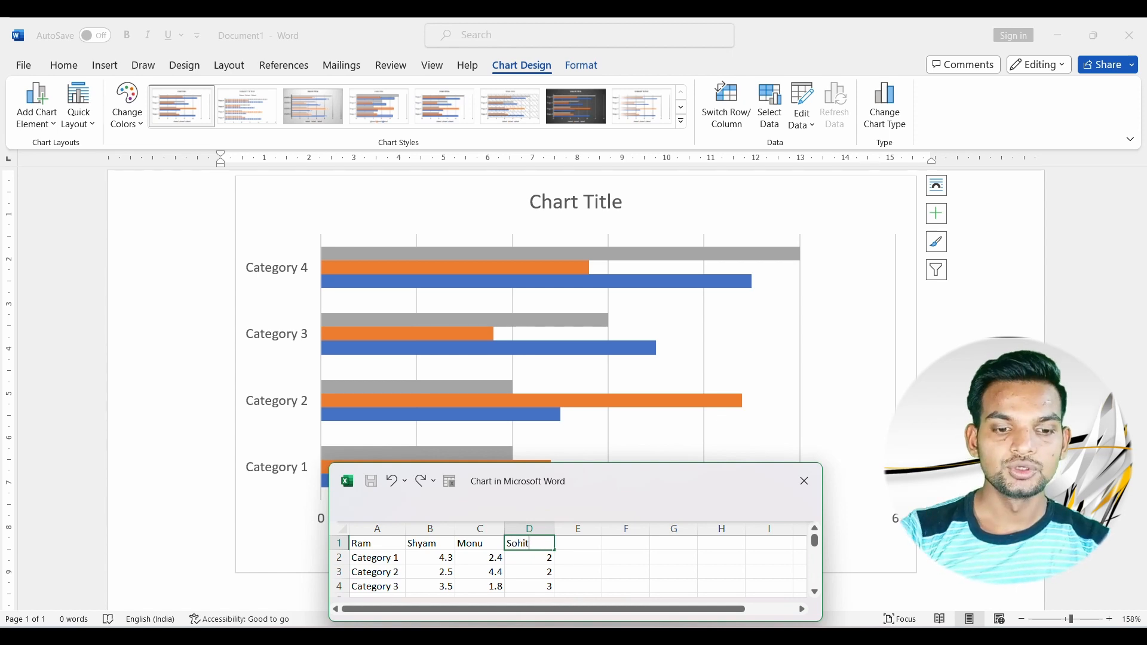
Step: Rename Category 1 as 1 and Category 2 as 2 in the chart data sheet
scroll(741, 572, down, 2)
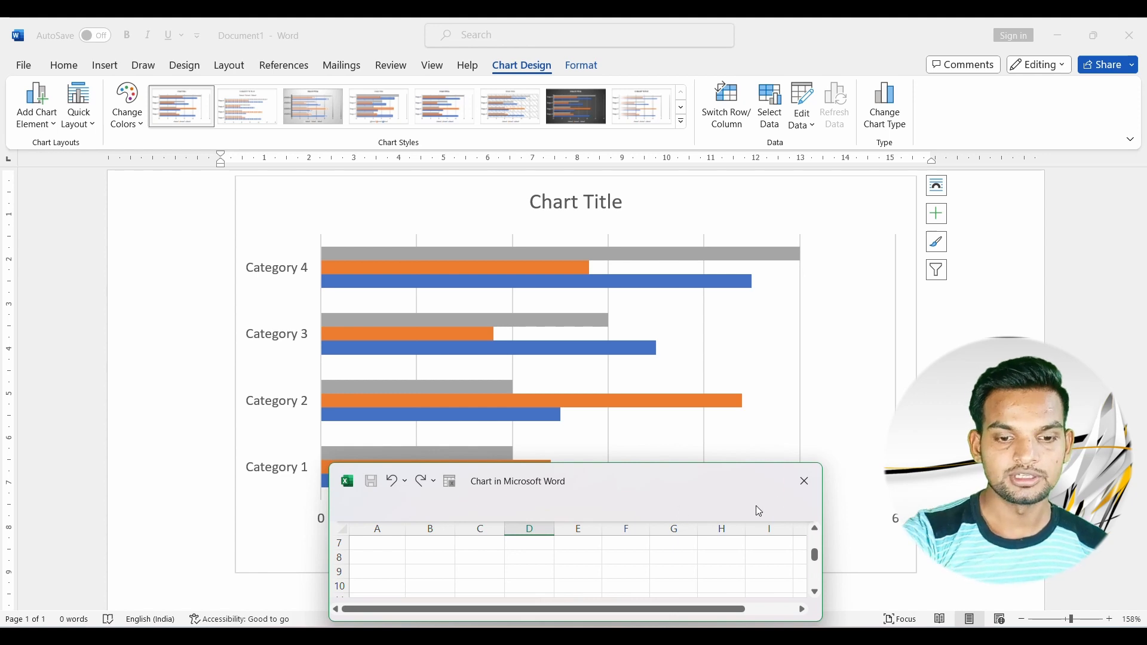
scroll(755, 506, up, 2)
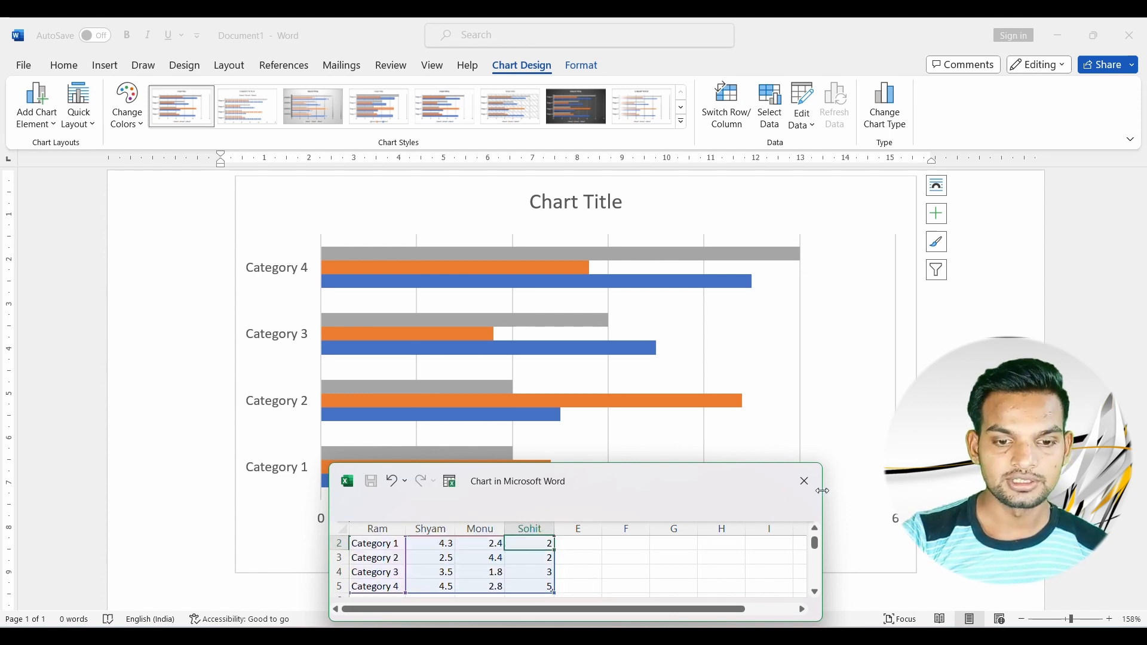
scroll(457, 559, up, 1)
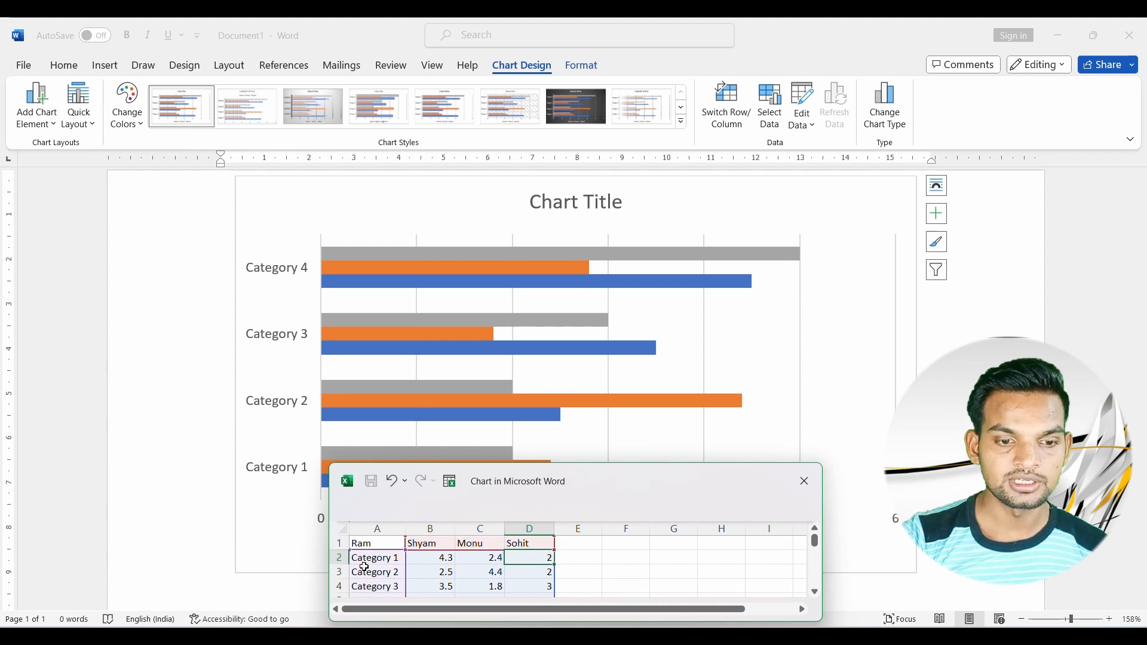
click(366, 564)
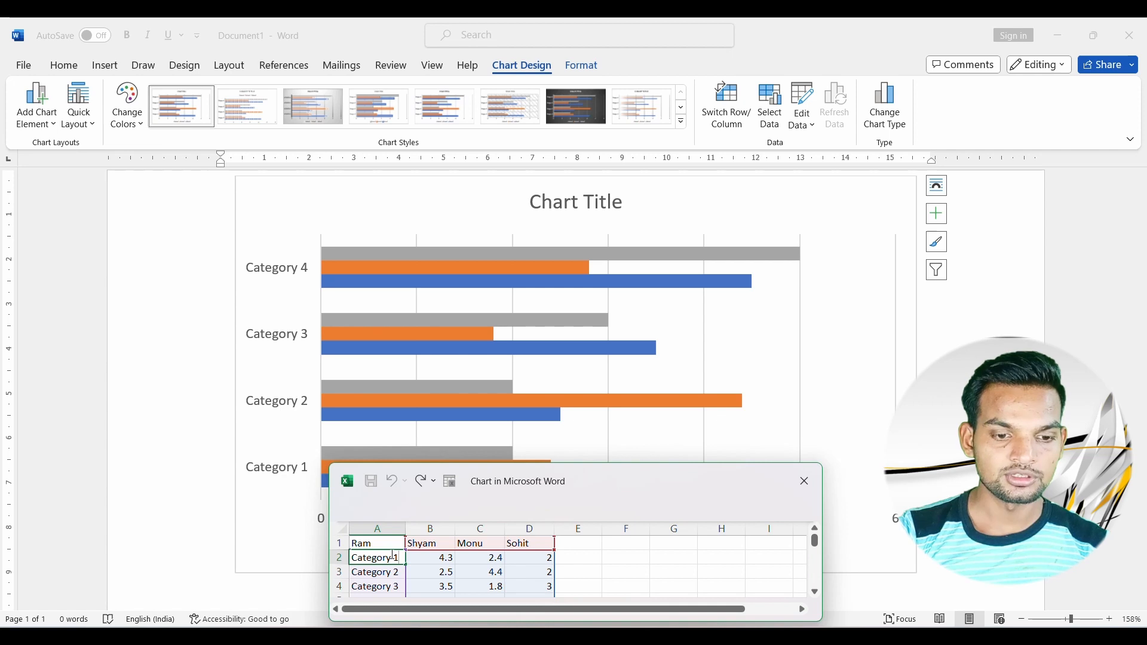
text(1)
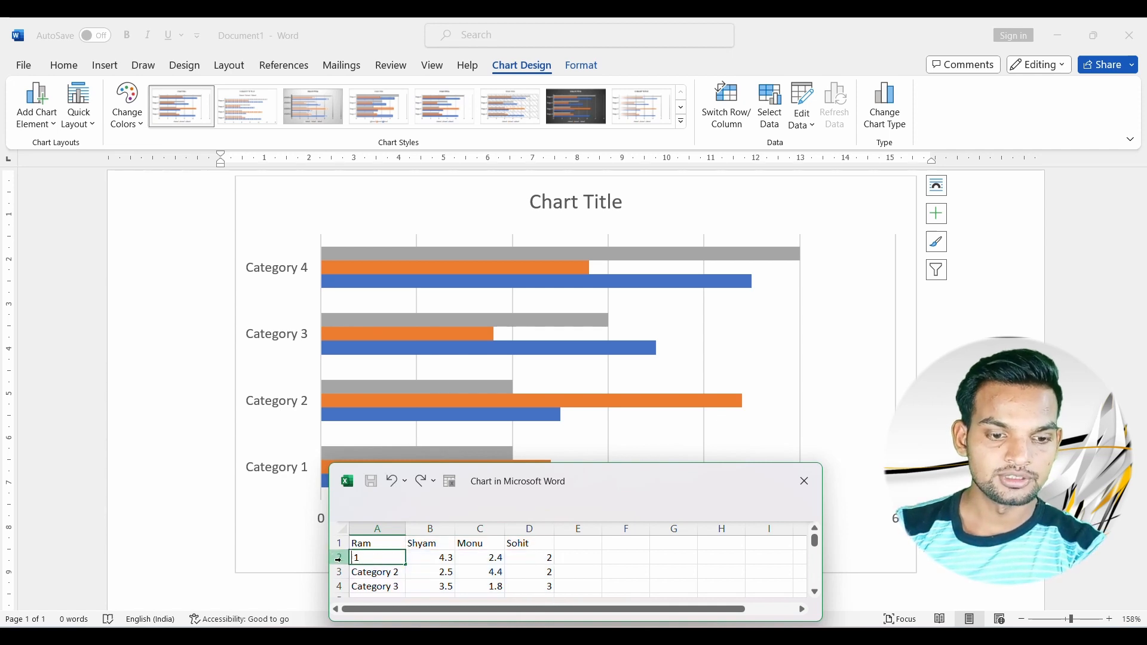
key(Return)
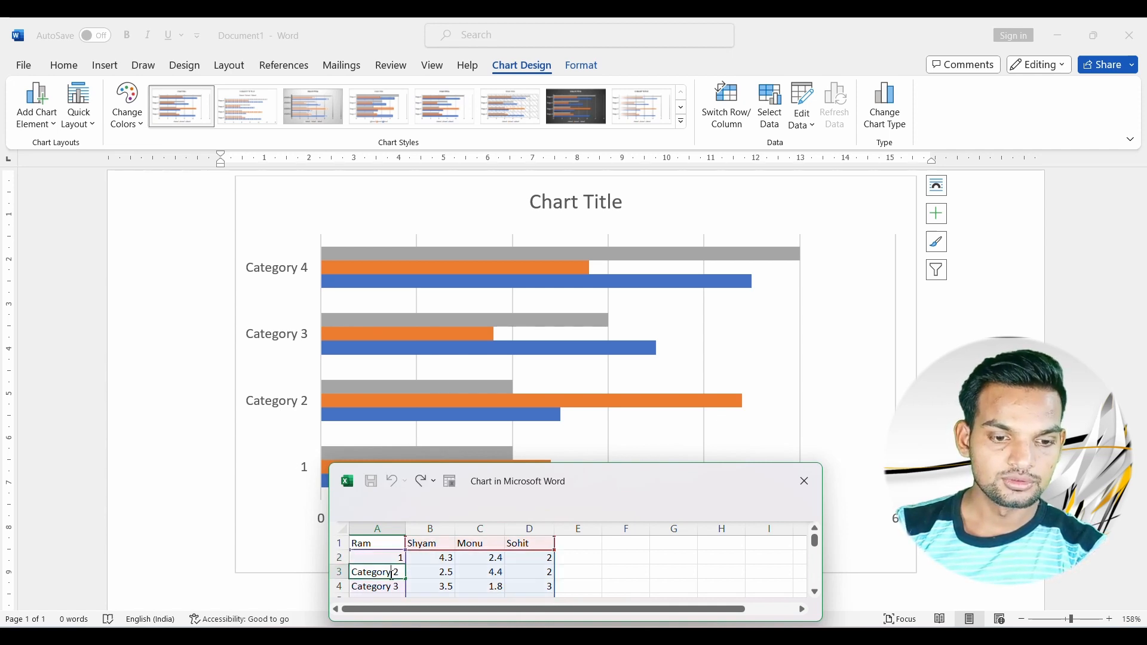
text(2)
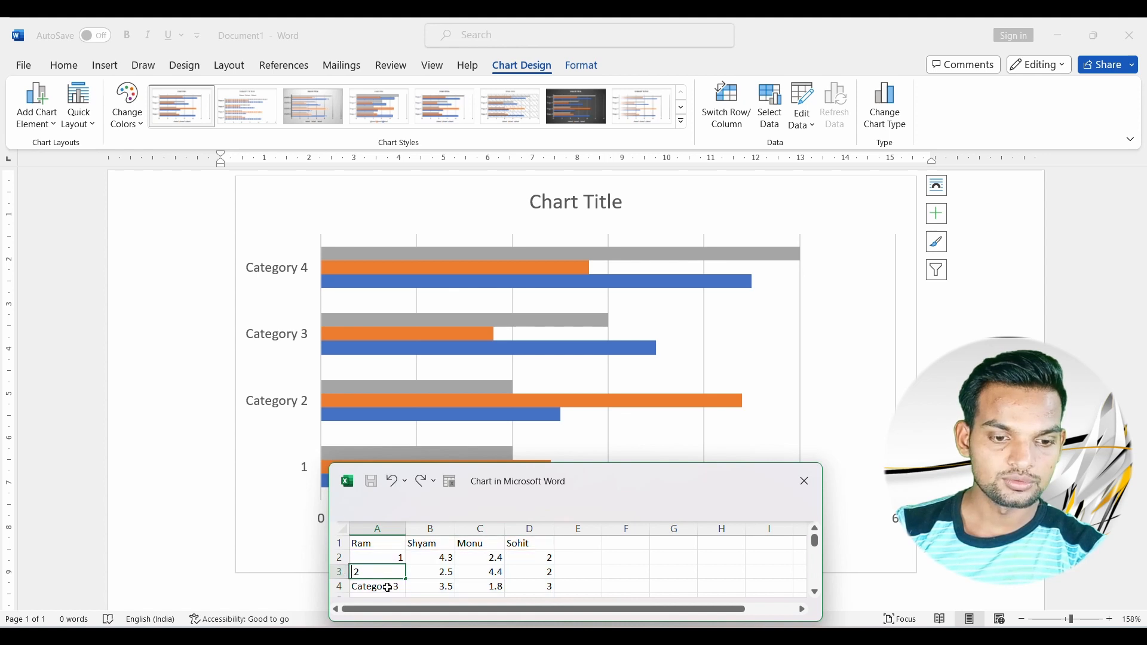
key(Return)
Step: Rename Category 3 as 3, try to rename Category 4 as 4, and close the chart data sheet
double_click(389, 588)
drag(391, 588, 359, 586)
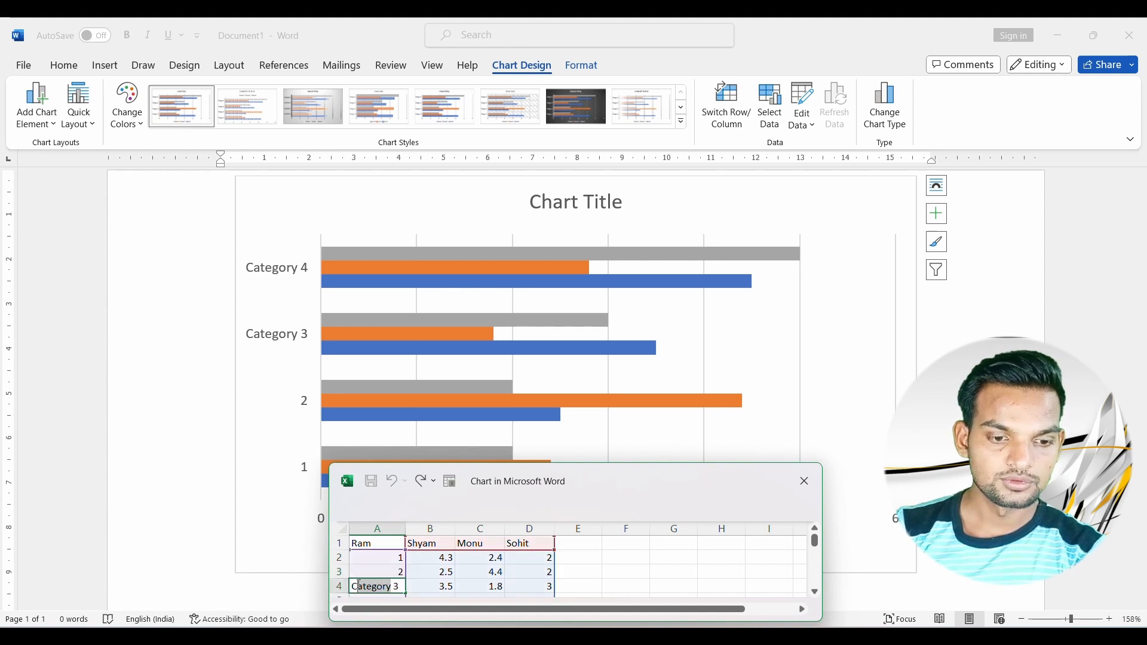
key(BackSpace)
scroll(379, 582, down, 2)
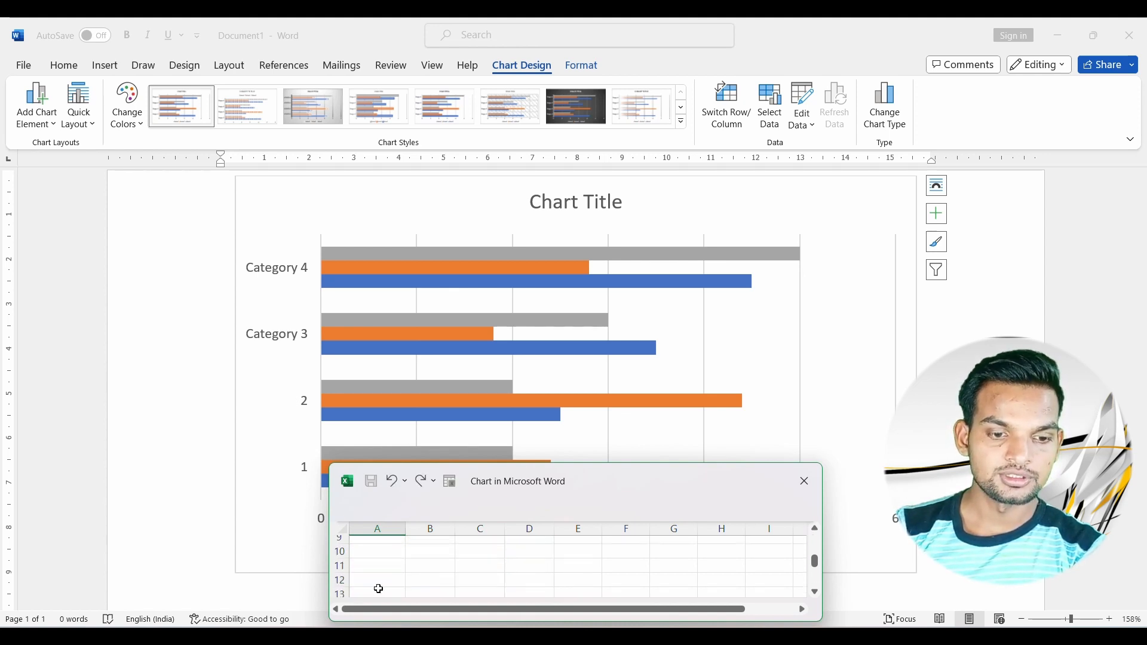
scroll(418, 576, up, 1)
double_click(393, 563)
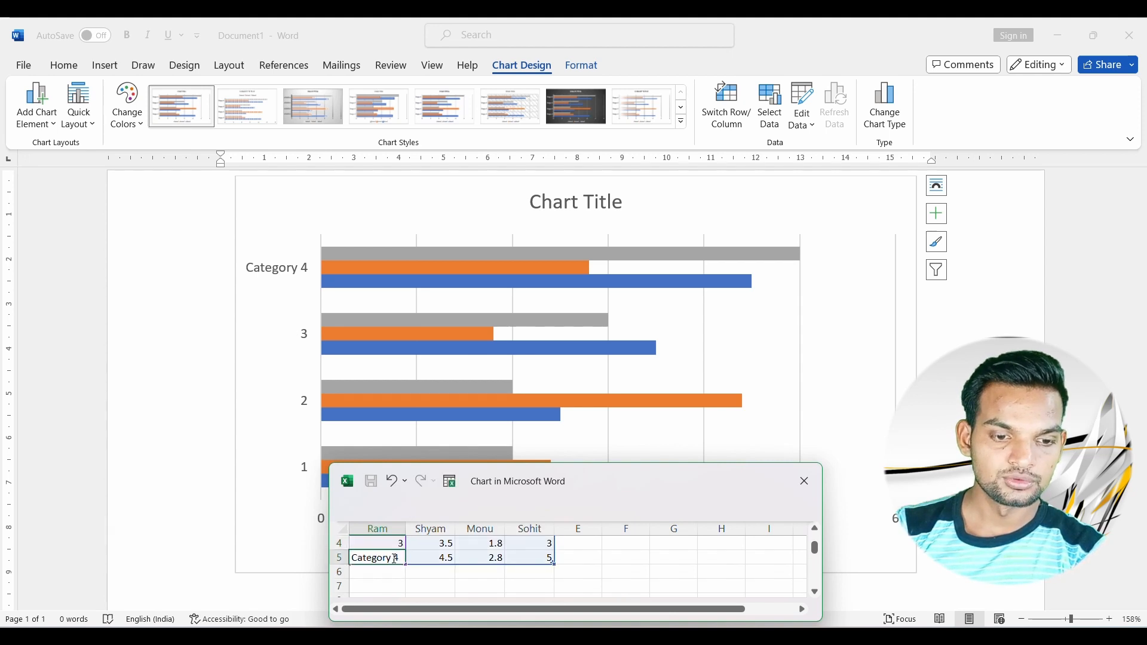
drag(395, 558, 350, 558)
key(BackSpace)
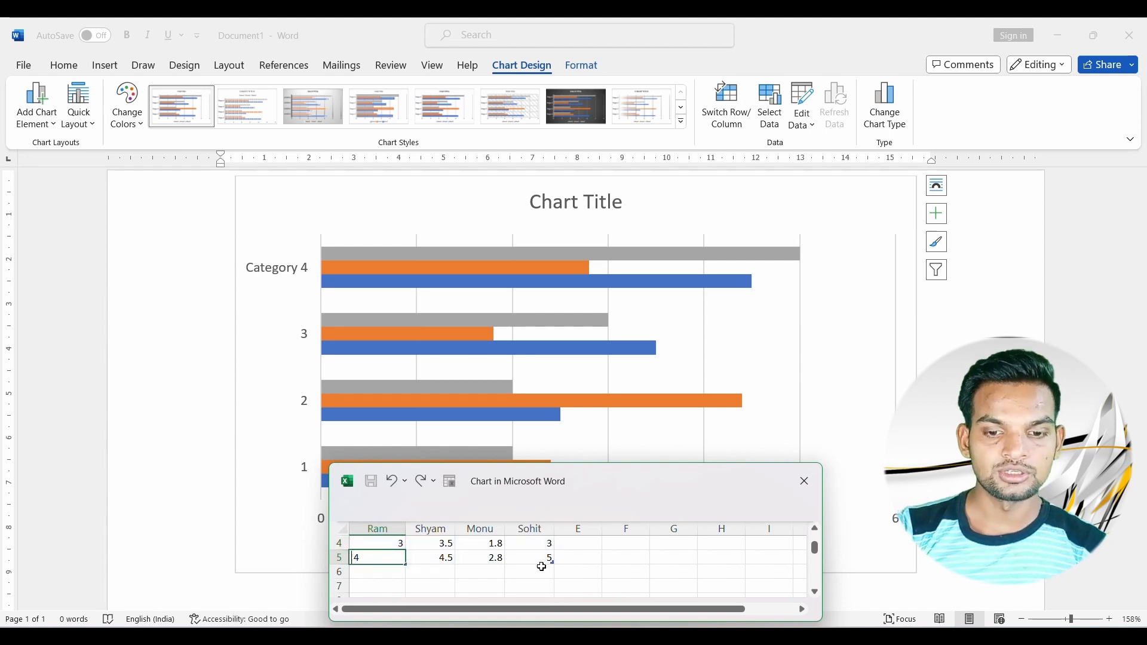
click(810, 479)
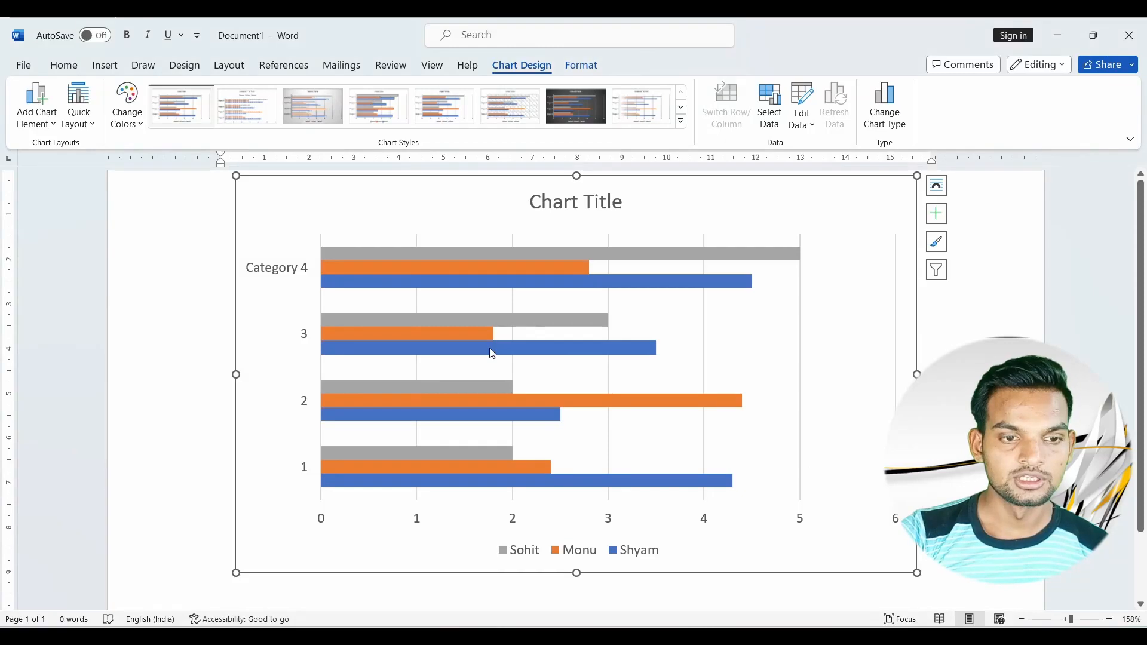
Step: Open the formatting settings of the chart's vertical category axis and view its axis type options
click(294, 277)
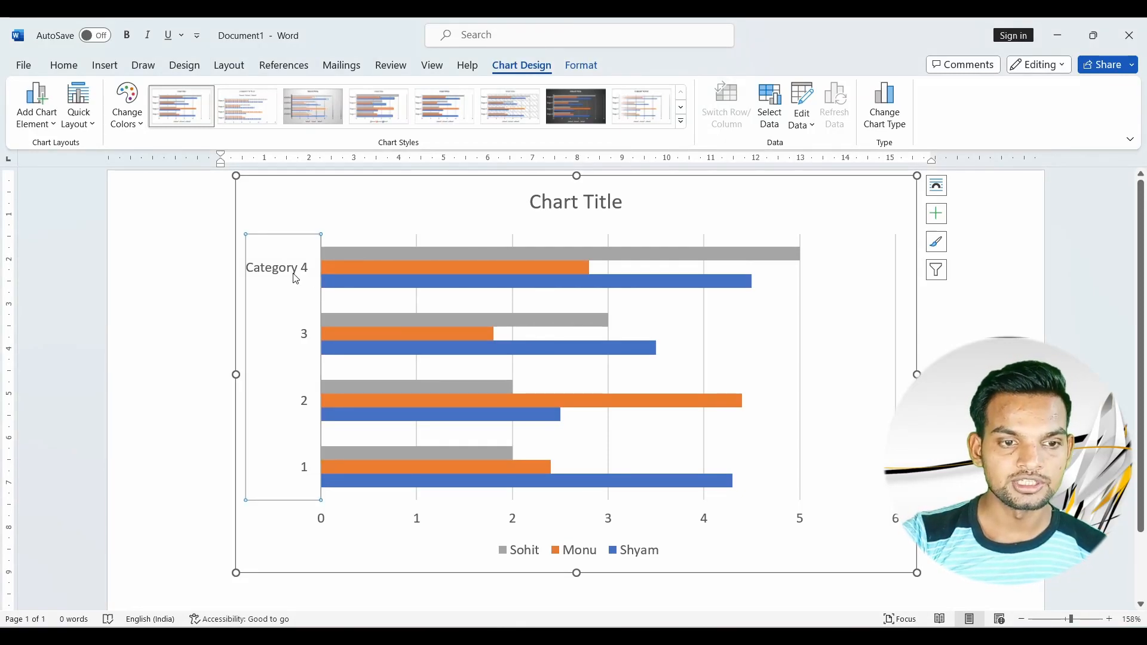
double_click(325, 268)
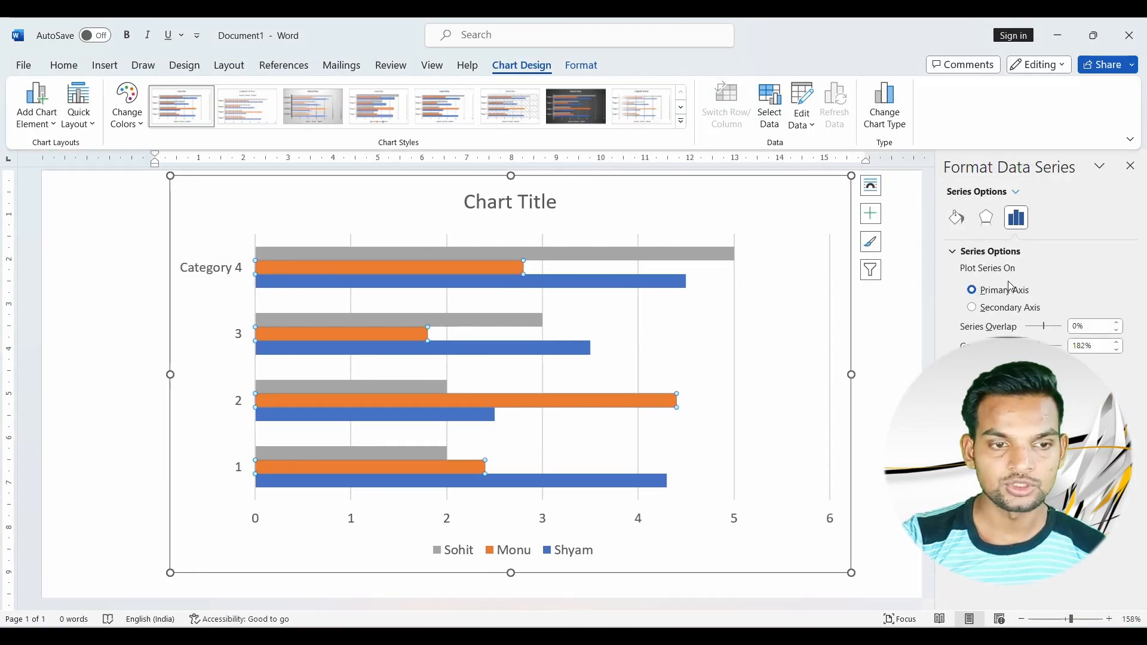
click(231, 271)
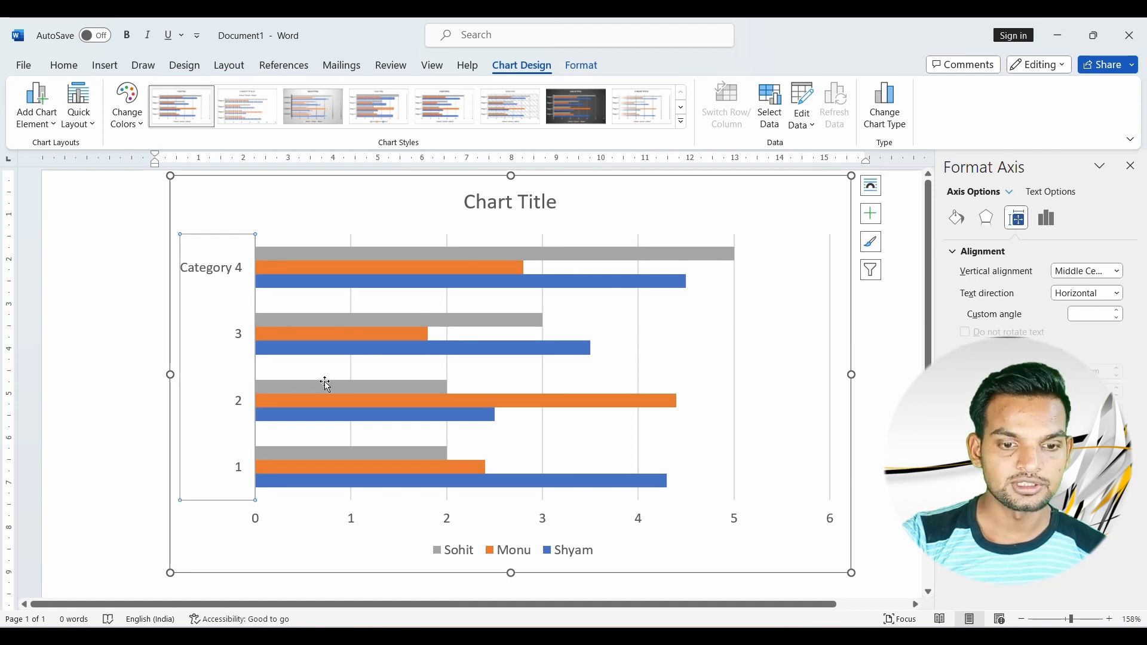
scroll(358, 418, down, 1)
scroll(537, 454, up, 1)
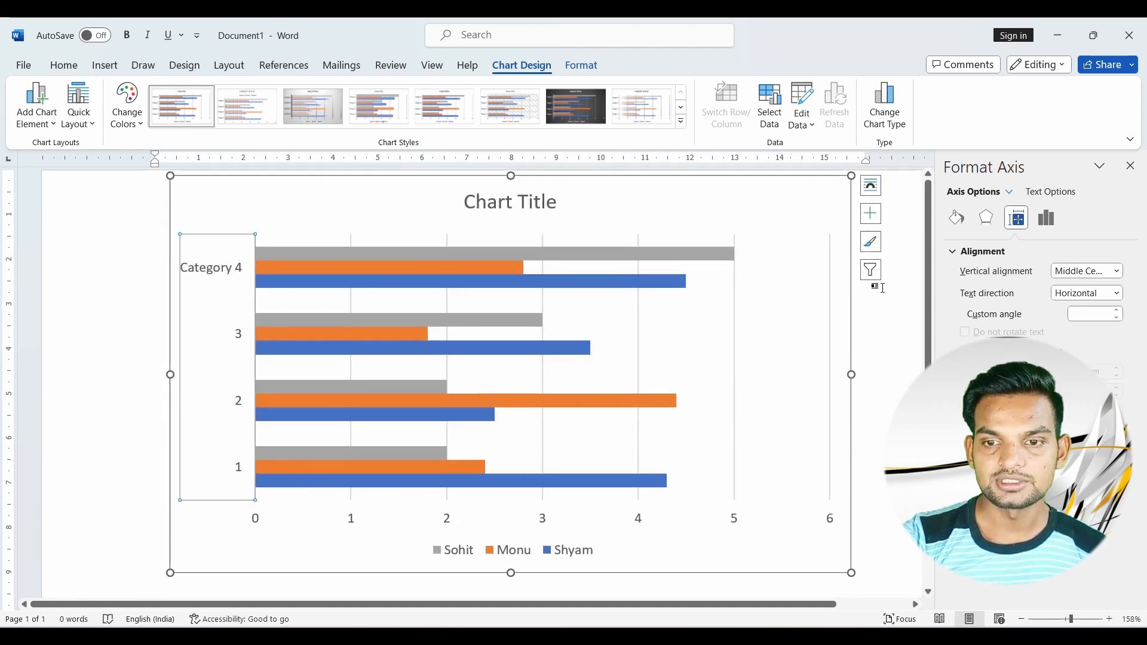
click(1046, 218)
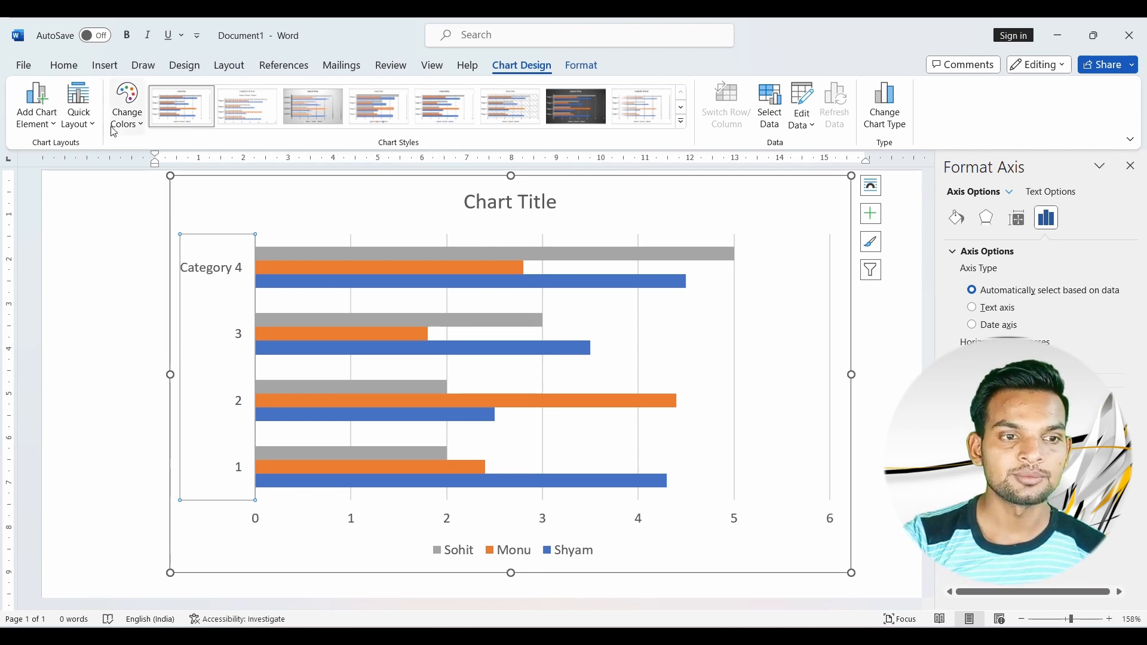
Step: Recolour the bar chart with the third Colorful palette of orange, yellow and green, and apply the last chart style in the gallery
click(127, 106)
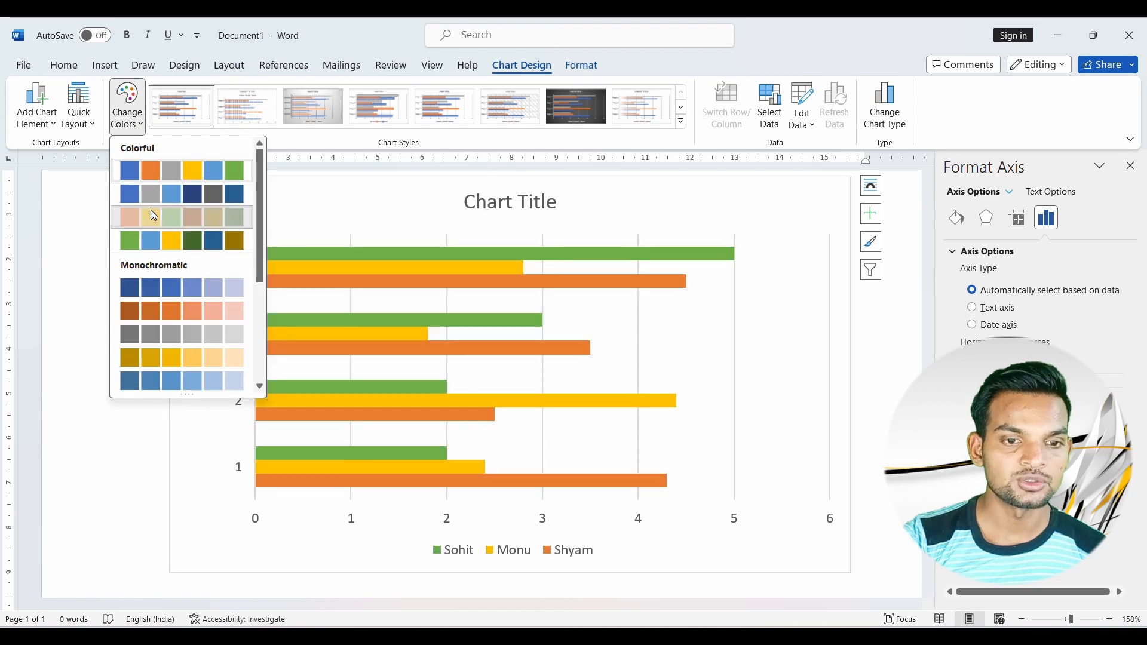
click(151, 215)
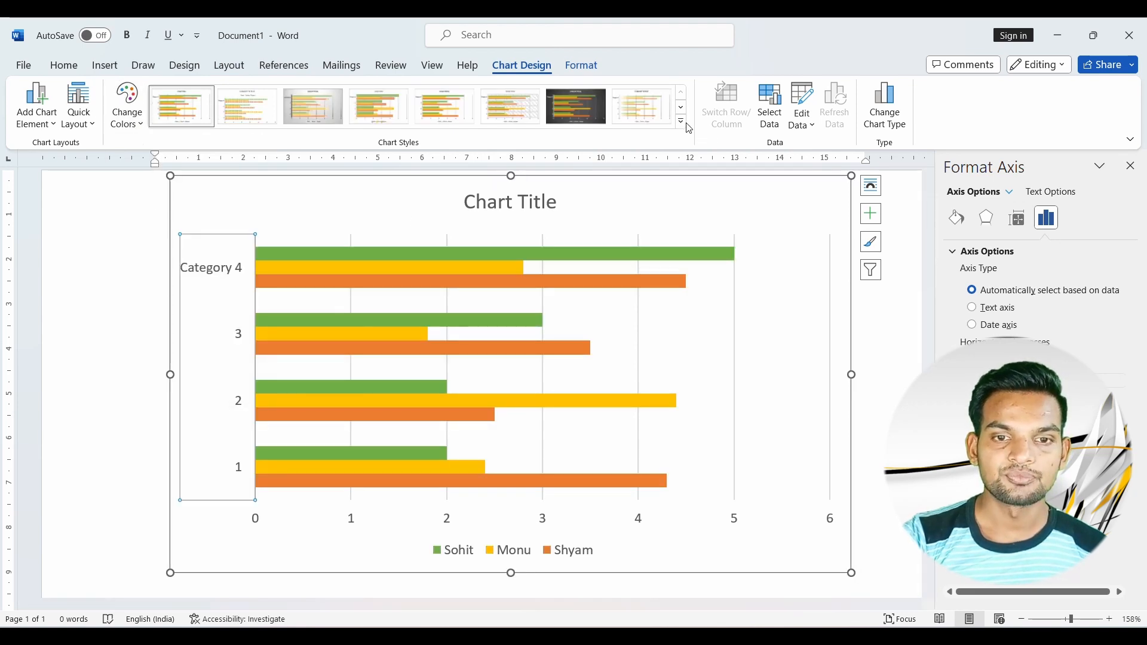
click(670, 122)
click(682, 124)
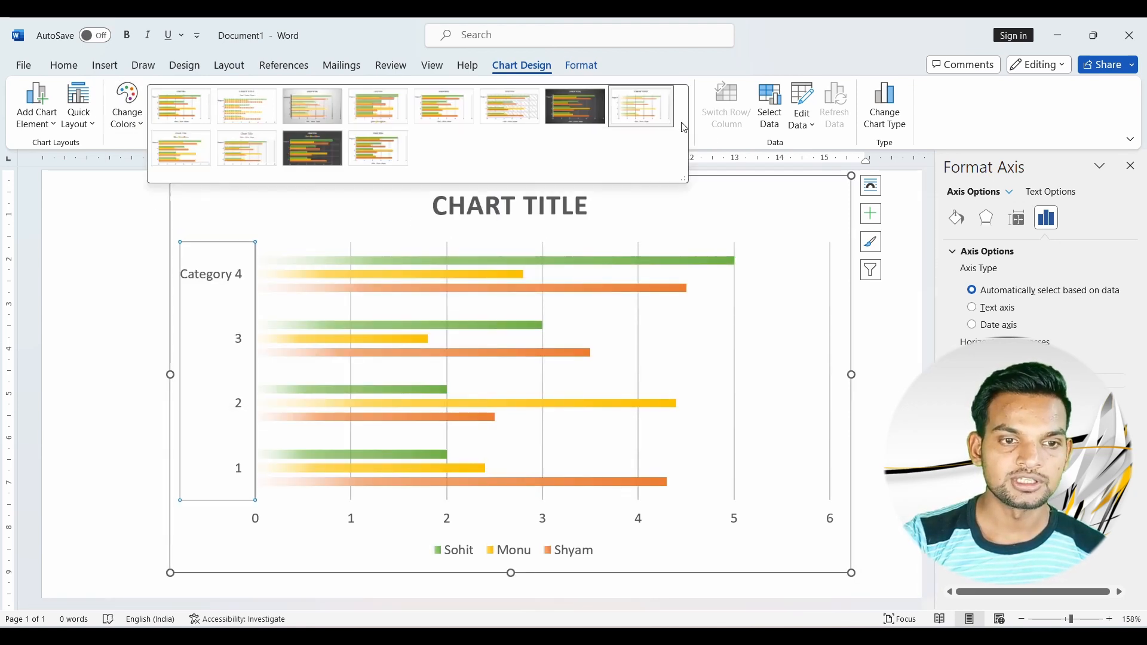
click(378, 148)
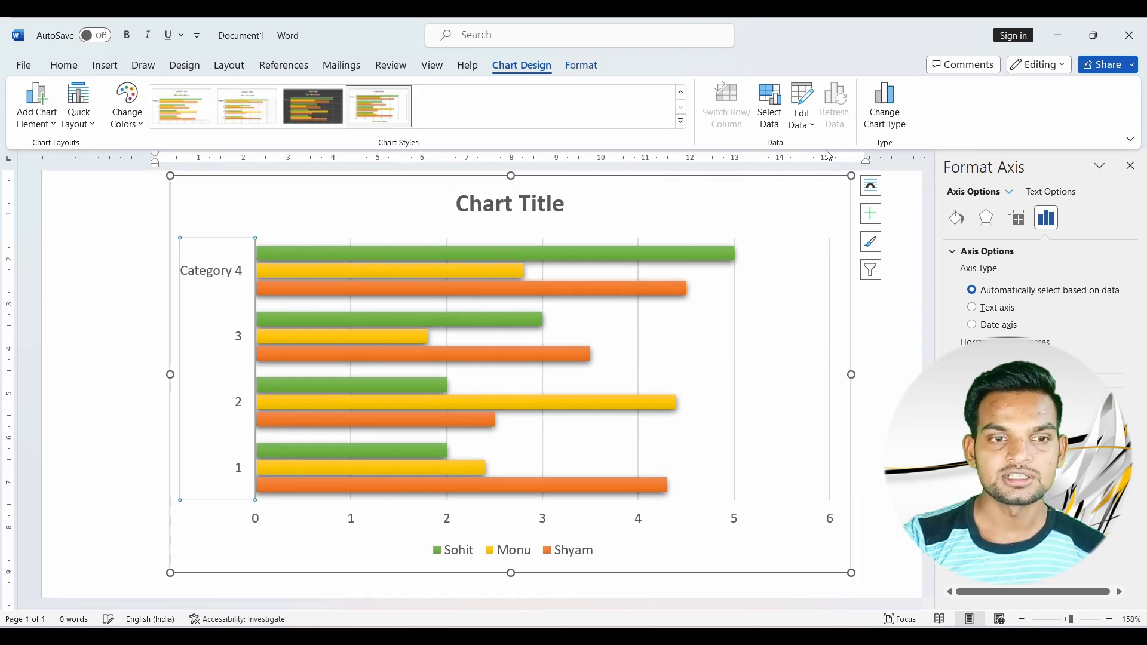
Step: Close the Format Axis settings and delete the chart from the page
click(114, 69)
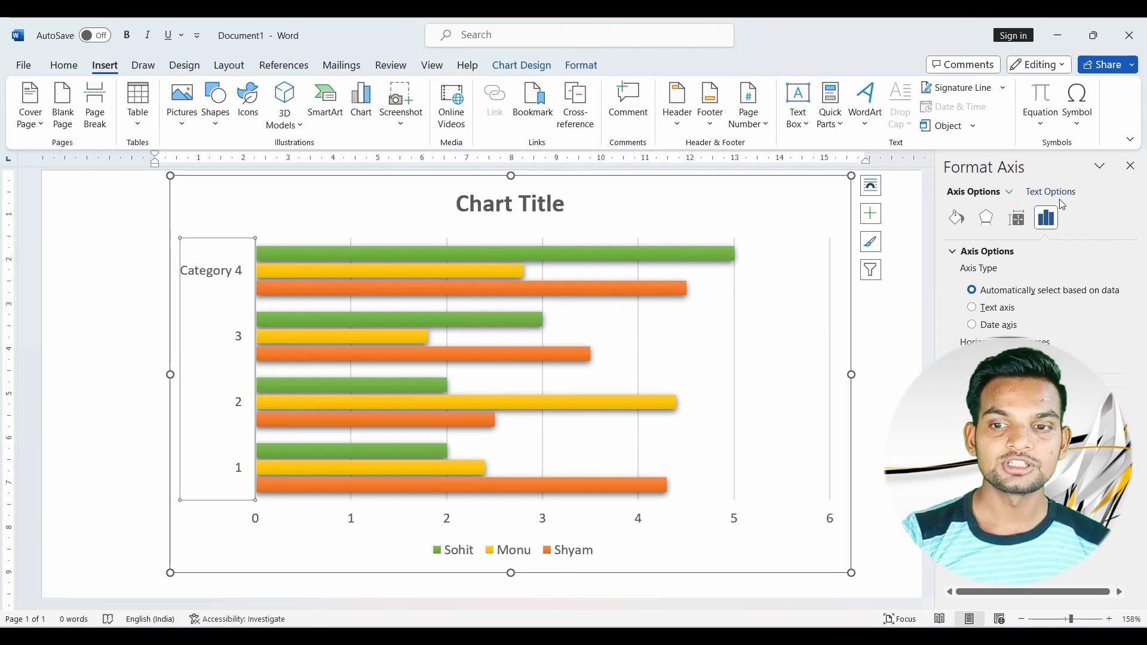
click(1130, 165)
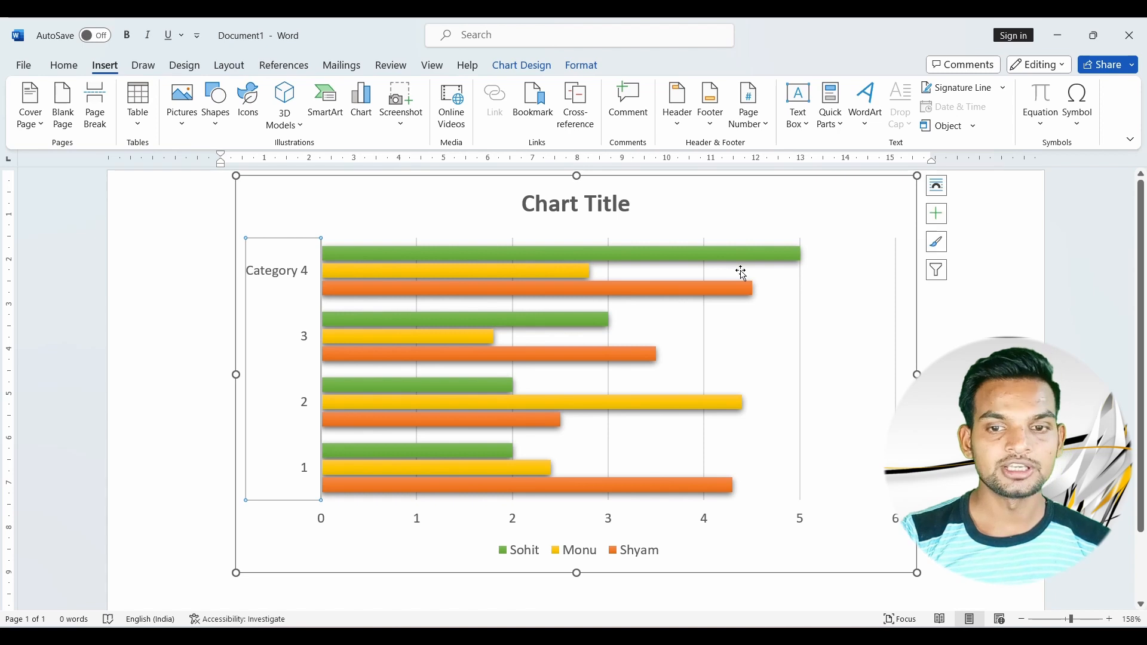
key(Delete)
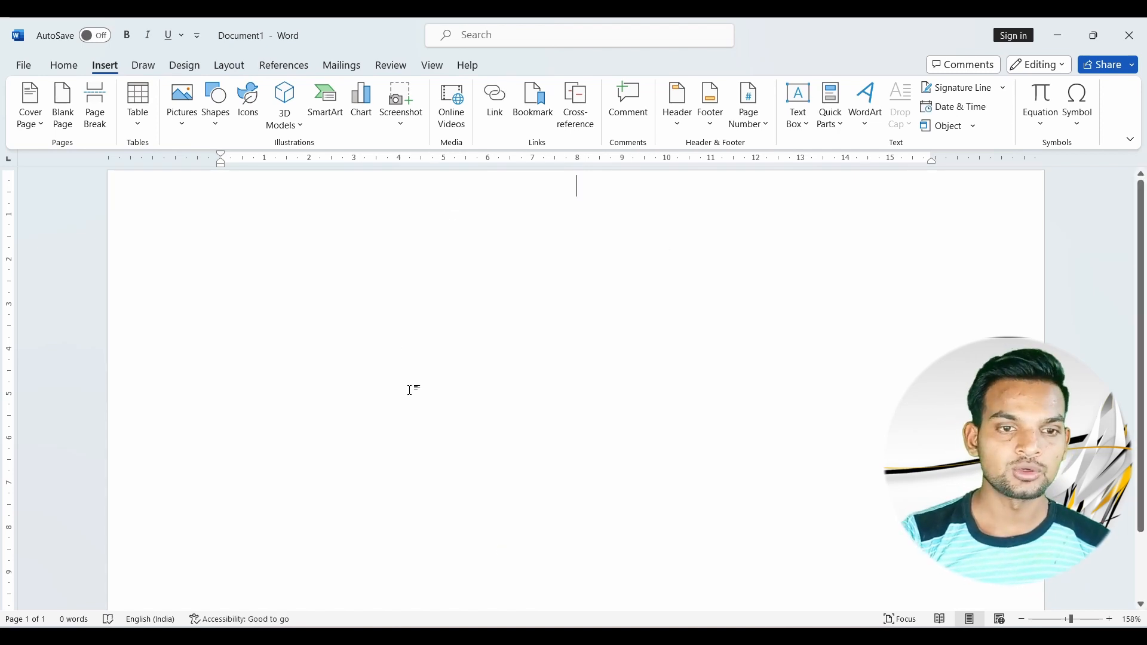
Step: Minimize Word and open the "I'm Fine" Spirit (Hindi) PDF from the desktop as a window to capture
click(401, 129)
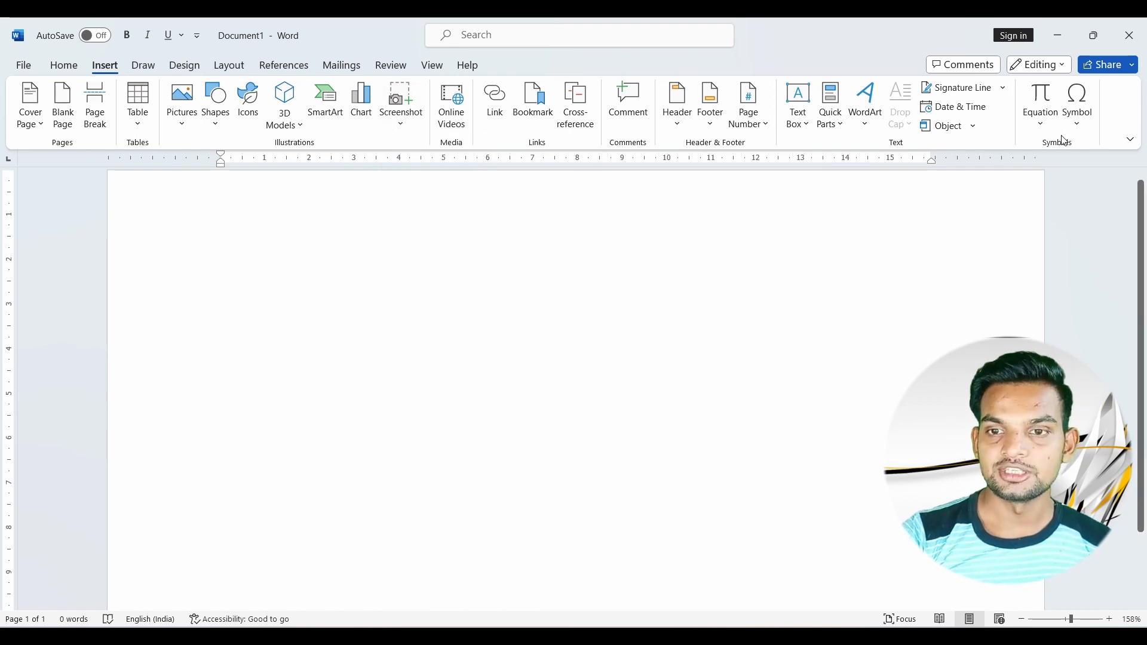
click(1053, 34)
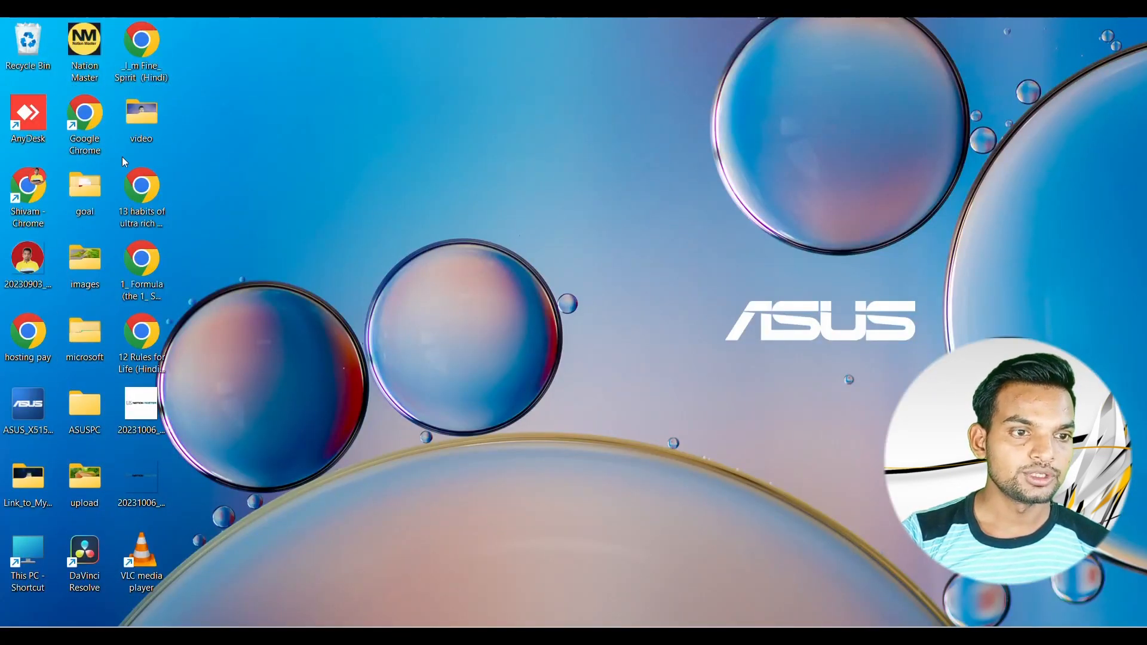
double_click(144, 57)
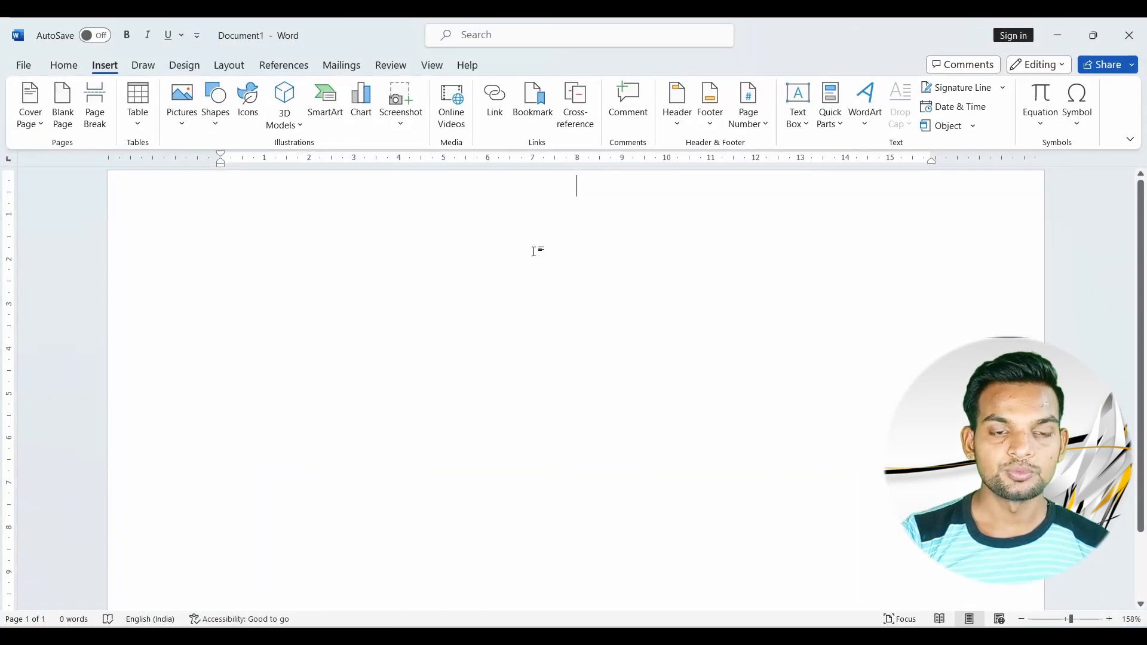
Step: Left-align the empty paragraph in the Word document
key(ctrl+e)
click(64, 65)
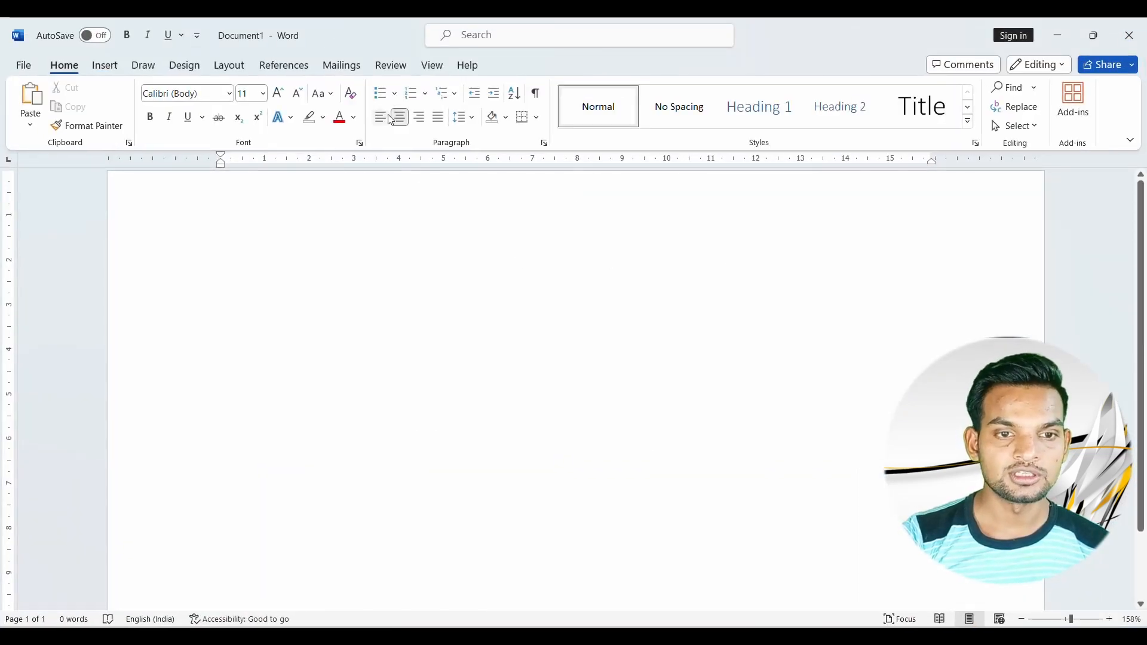
click(380, 117)
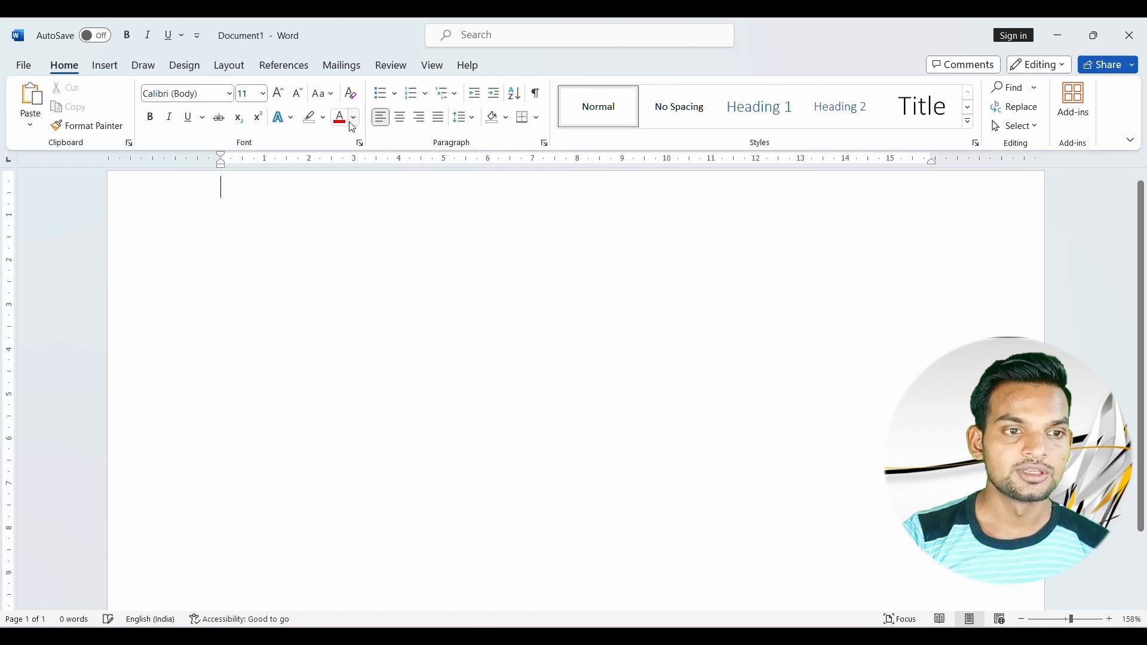
Step: Insert a screenshot of the open PDF window into the document, and delete the inserted picture
click(112, 74)
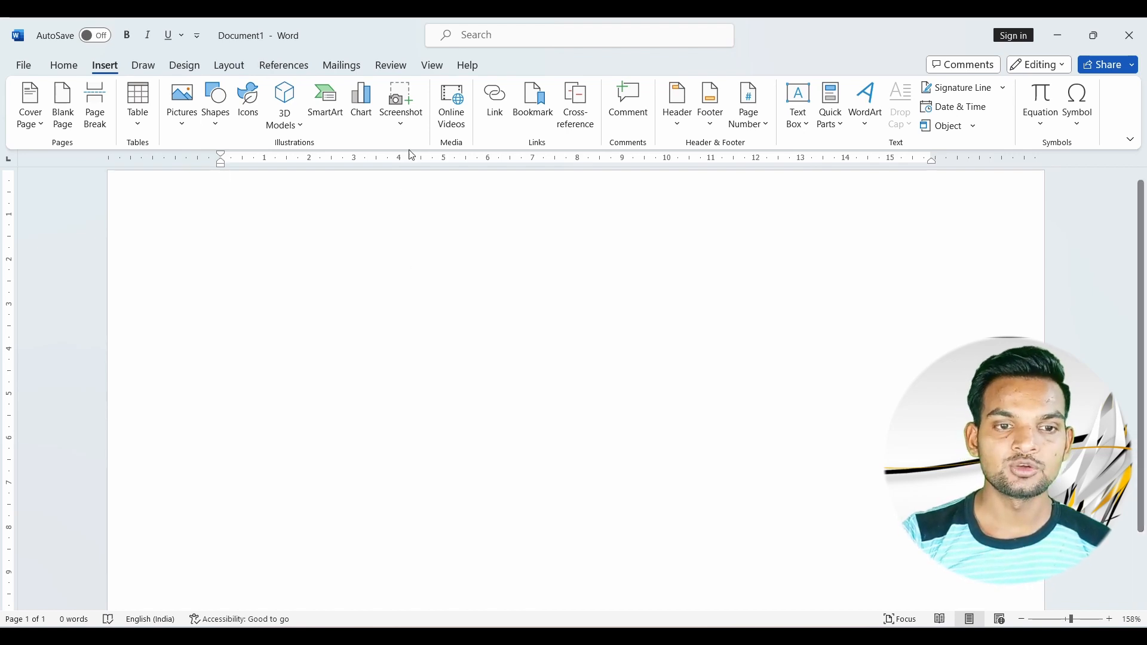
click(412, 100)
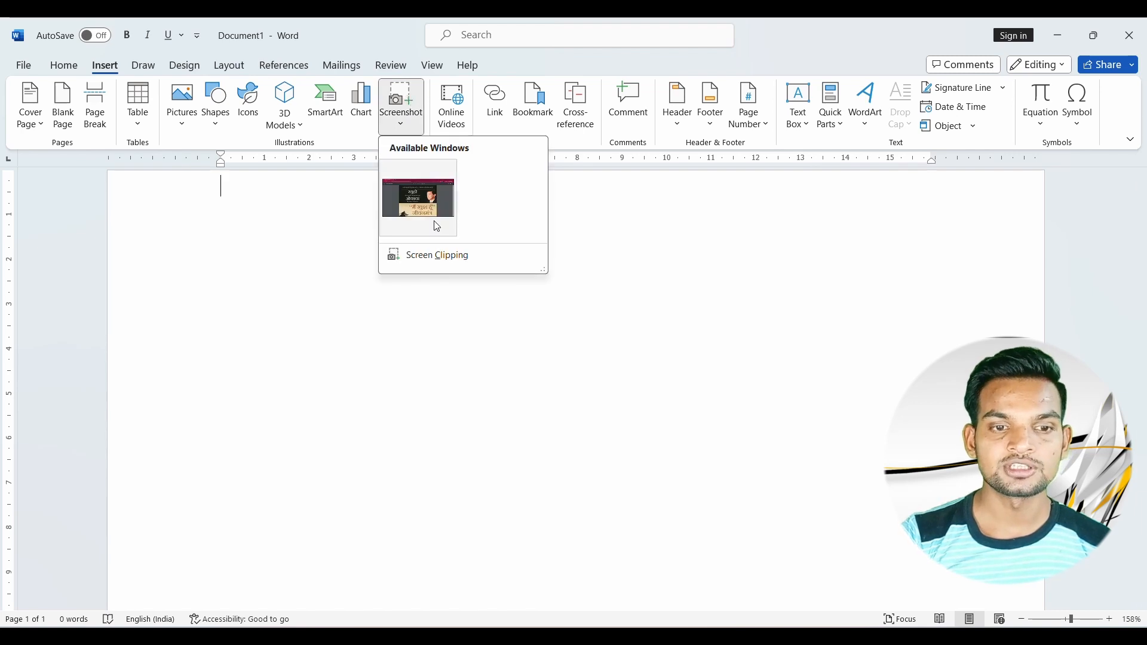
click(428, 209)
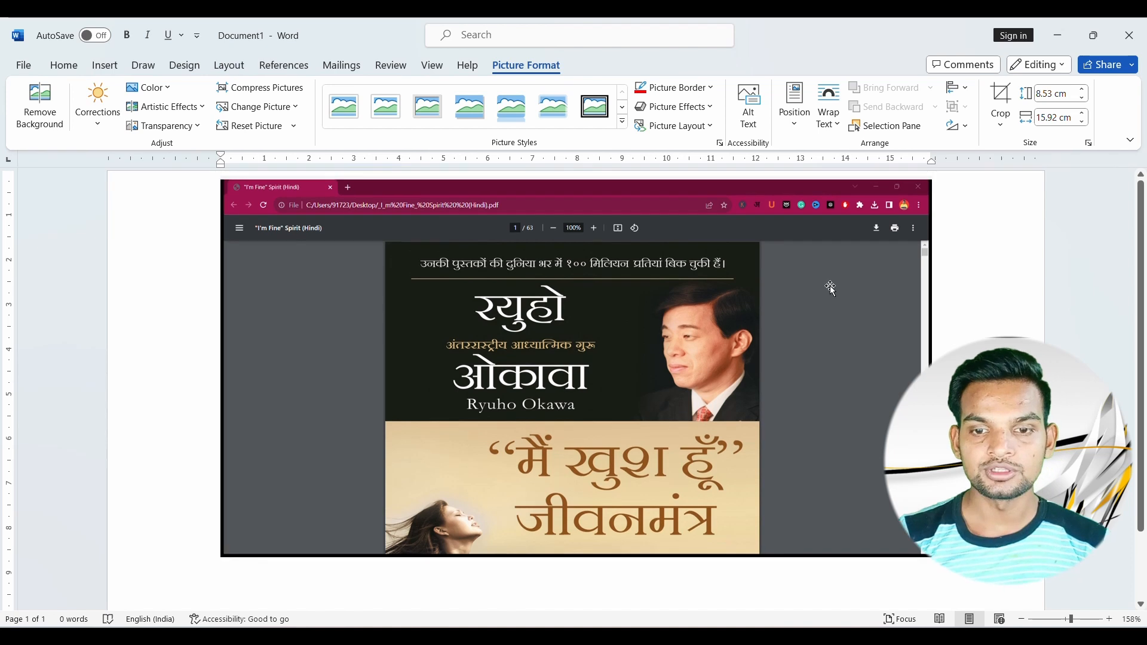
key(Delete)
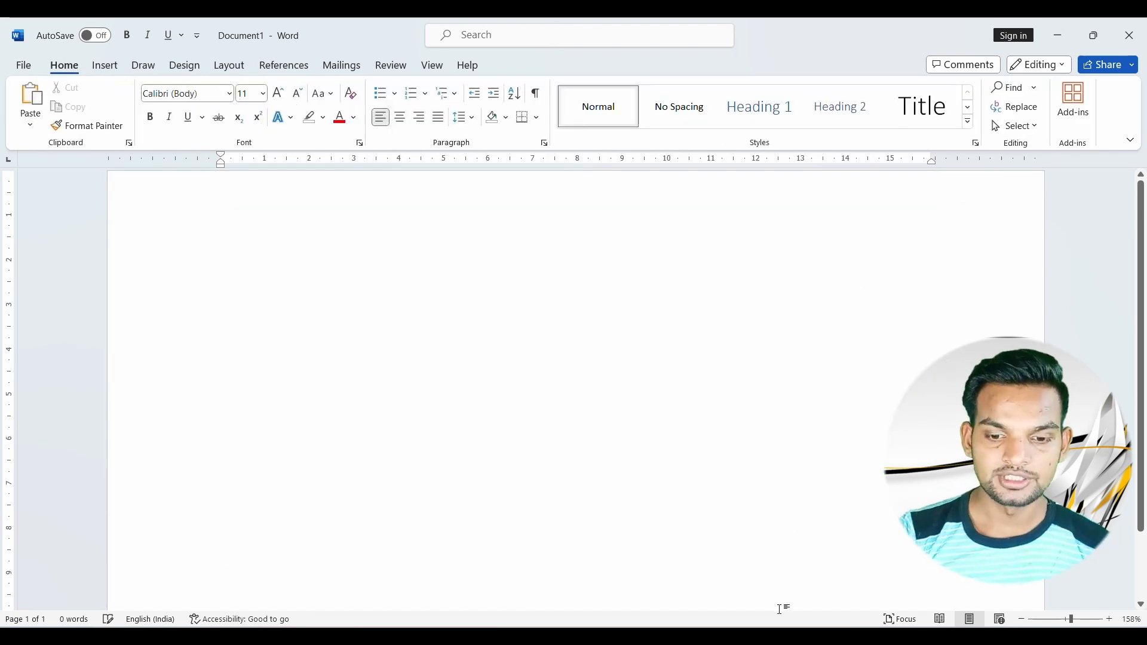
Step: Close the PDF window, bring up a new tab page in Microsoft Edge, and return to Word
key(alt+Tab)
click(1134, 32)
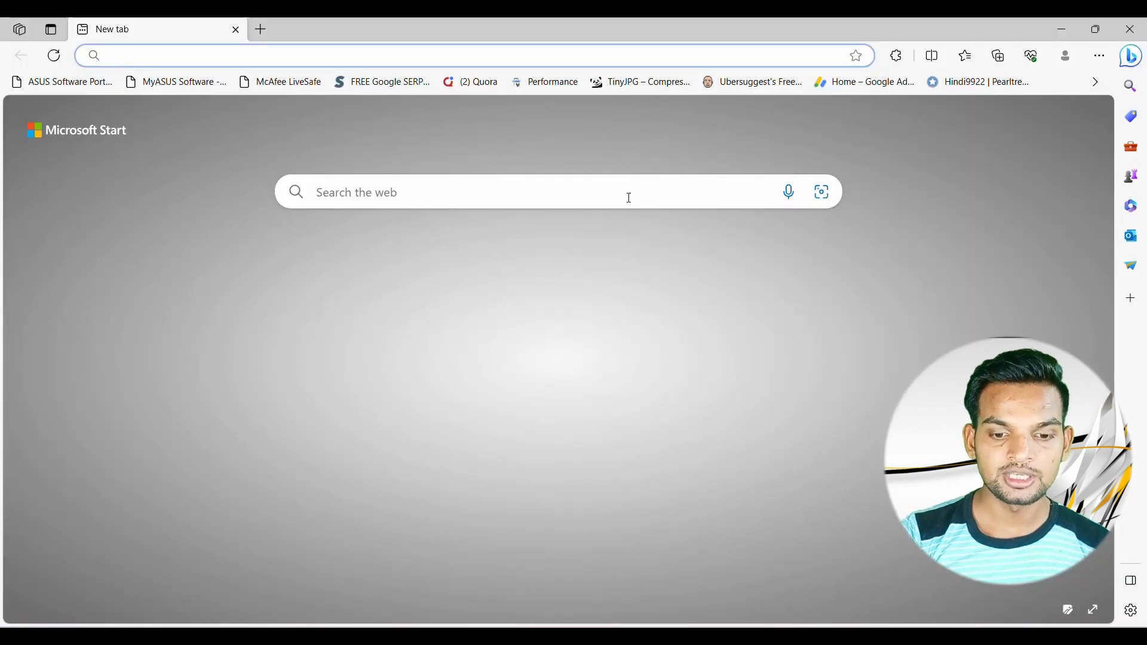
click(1128, 29)
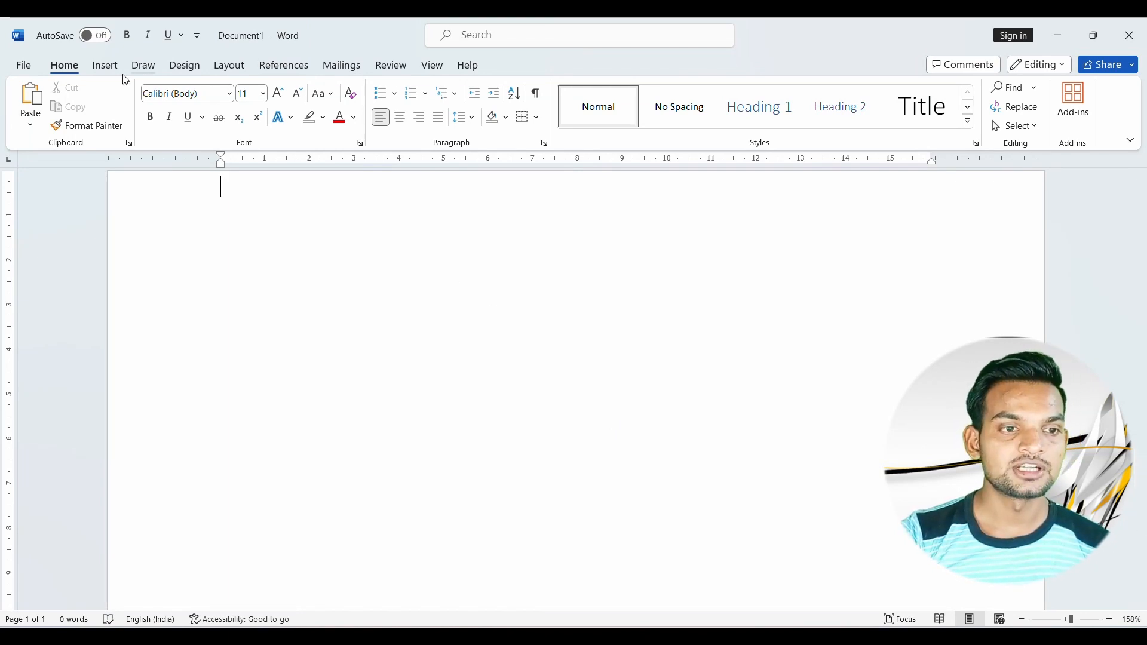
Step: Insert a screenshot of the Microsoft Edge new tab window into the document
click(105, 65)
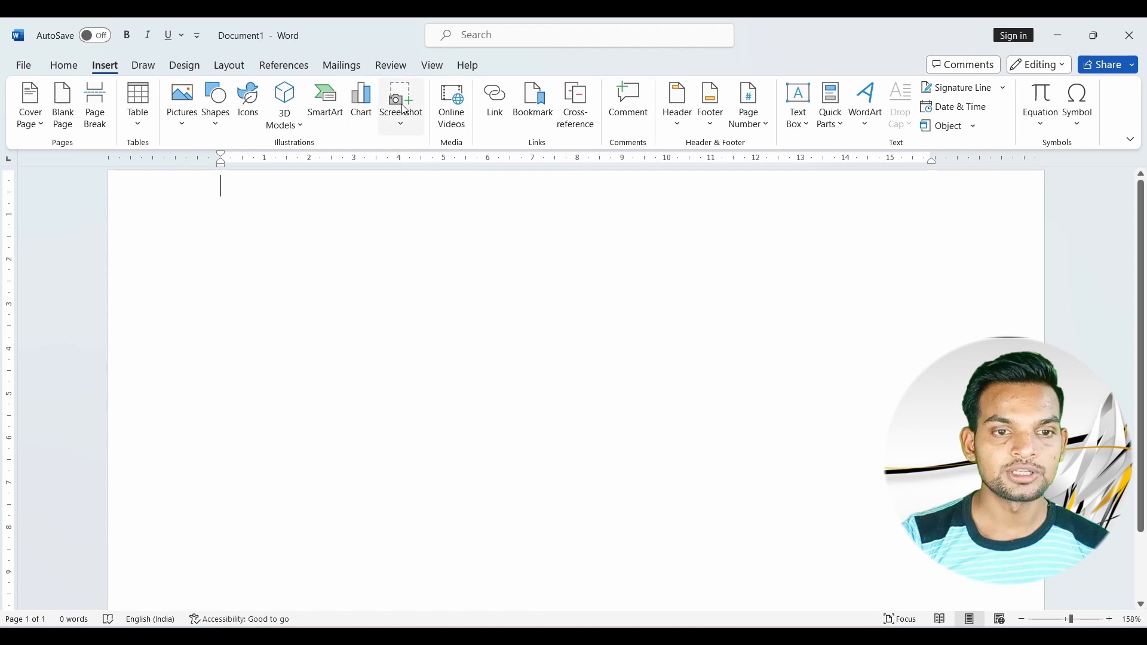
click(405, 107)
click(417, 186)
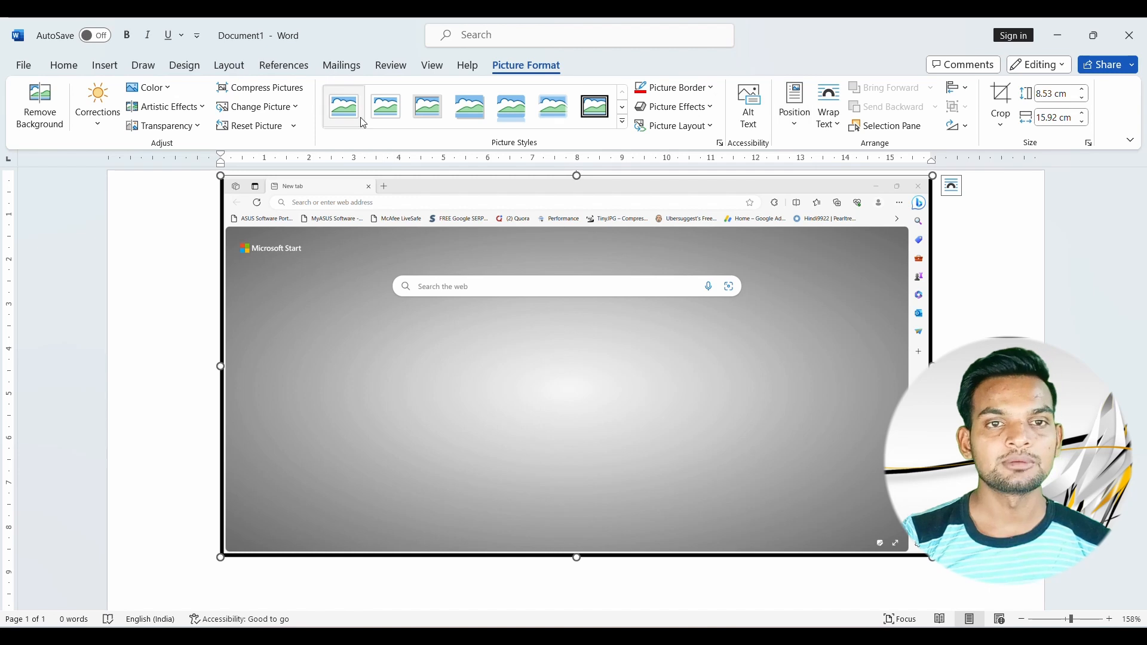
Step: View the sharpness, brightness and contrast correction presets for the inserted screenshot, and return to the insert commands
click(94, 130)
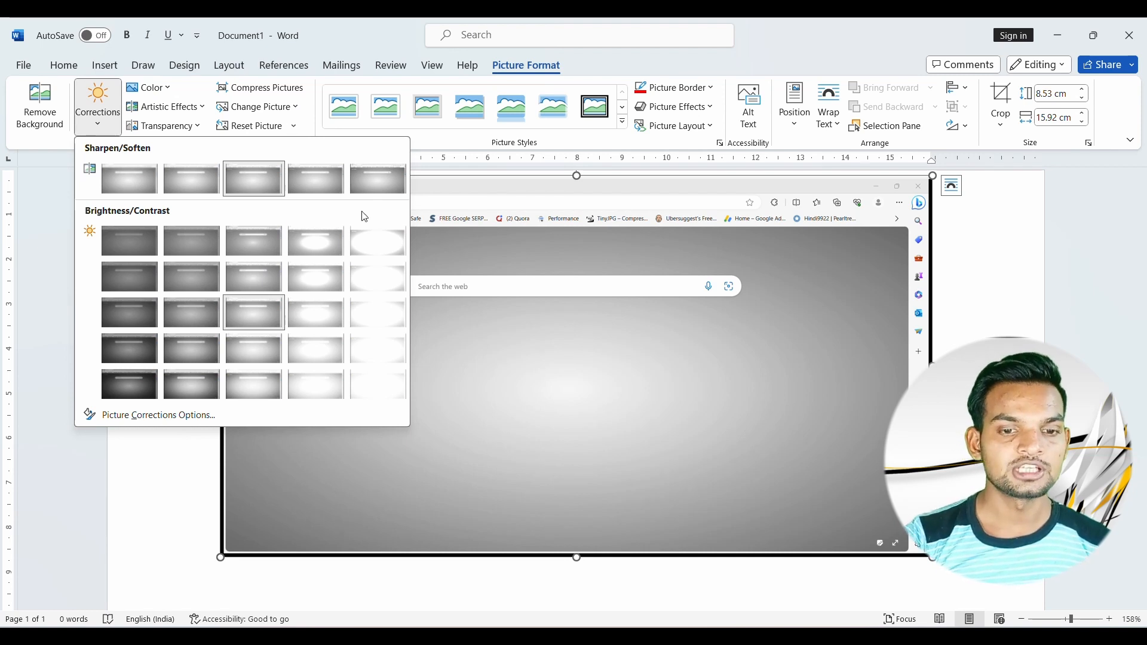
click(543, 338)
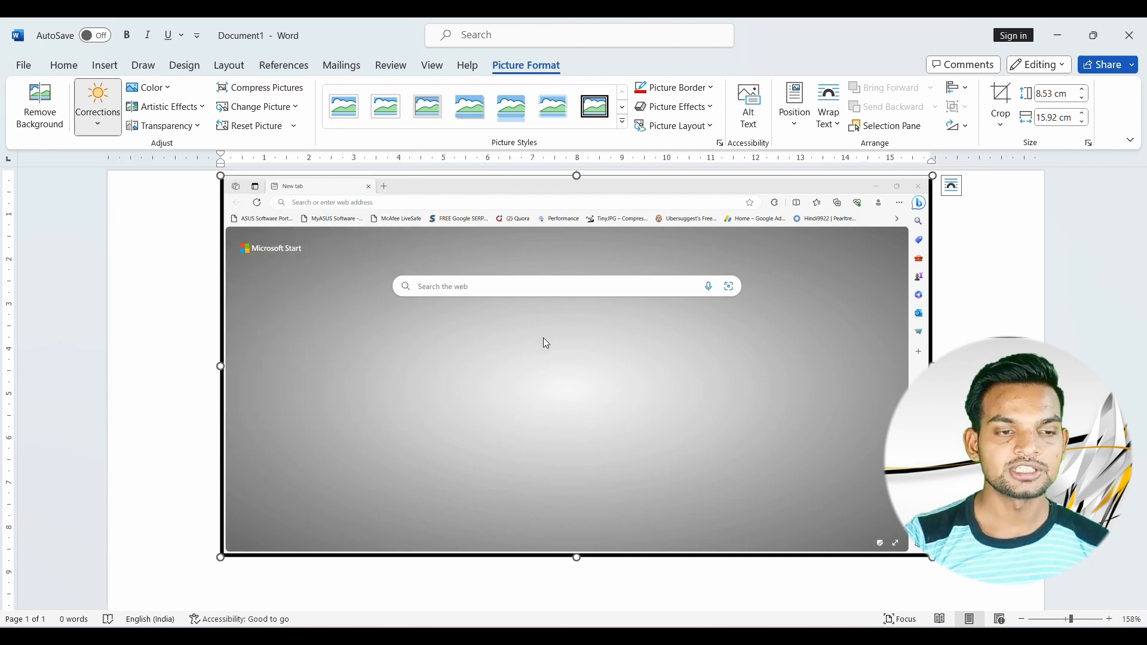
click(105, 66)
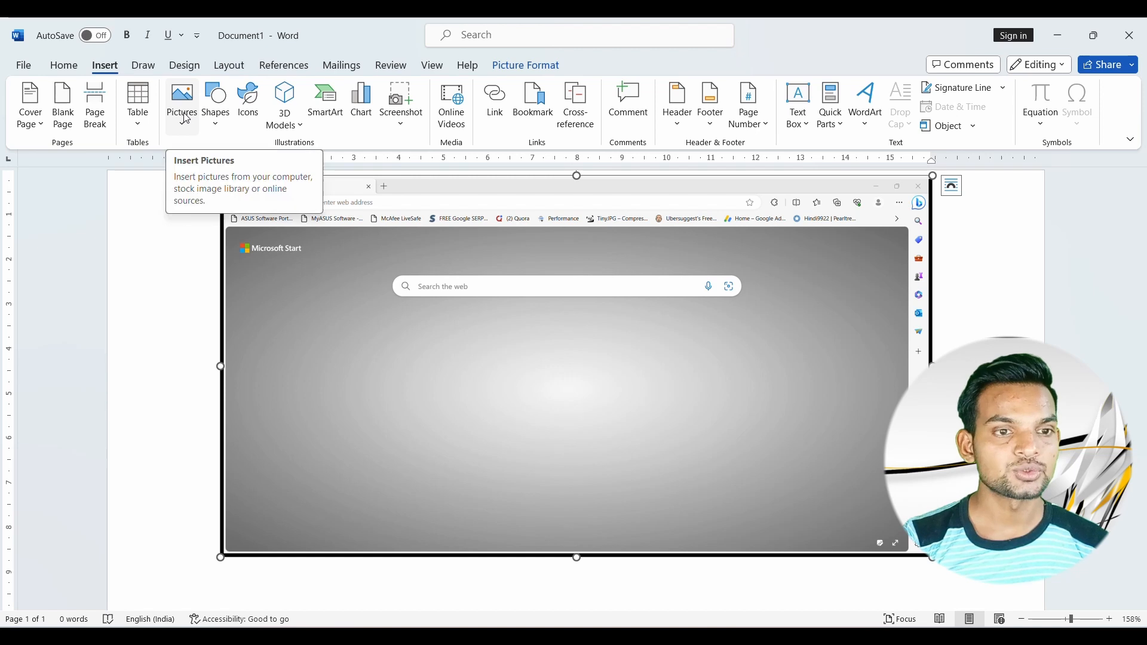